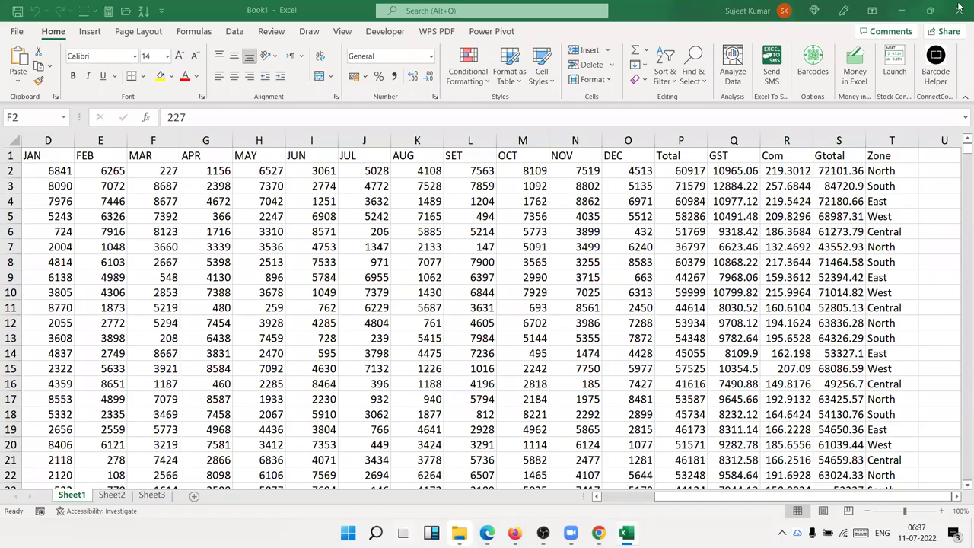
Insert an empty PivotTable from the Sheet1 data range A1:T583 on a new worksheet.
{"action": "left_click", "coordinate": [742, 160]}
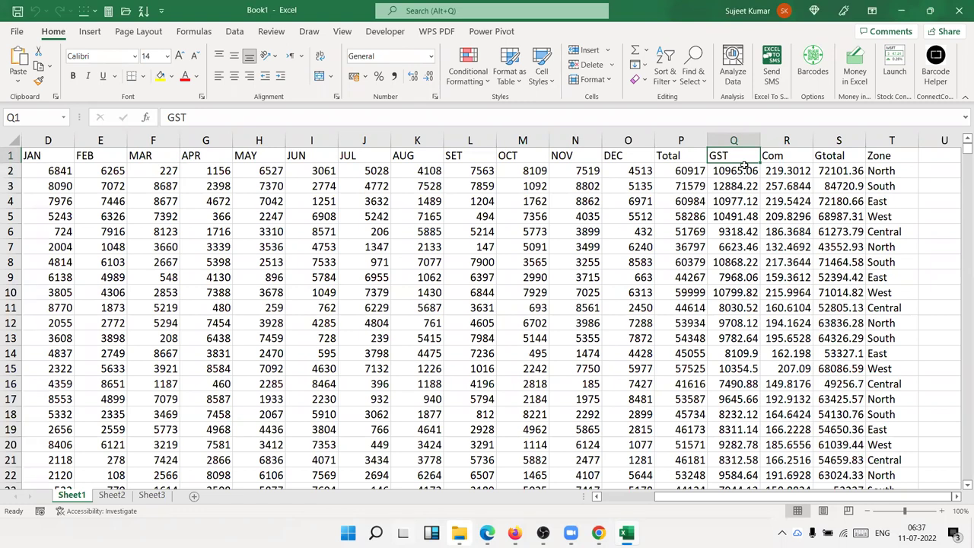
{"action": "key", "text": "ctrl+Home"}
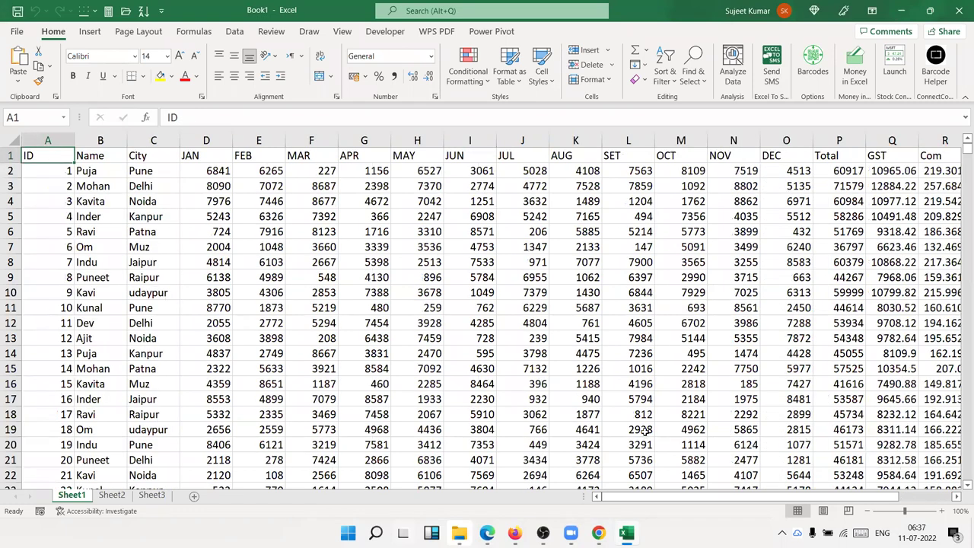
{"action": "left_click", "coordinate": [90, 32]}
{"action": "left_click", "coordinate": [23, 57]}
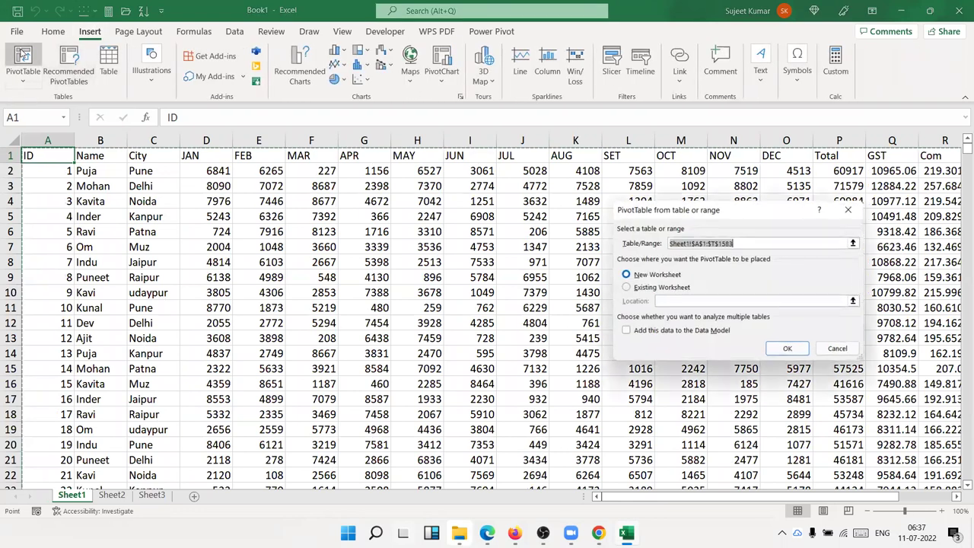
{"action": "left_click", "coordinate": [788, 350]}
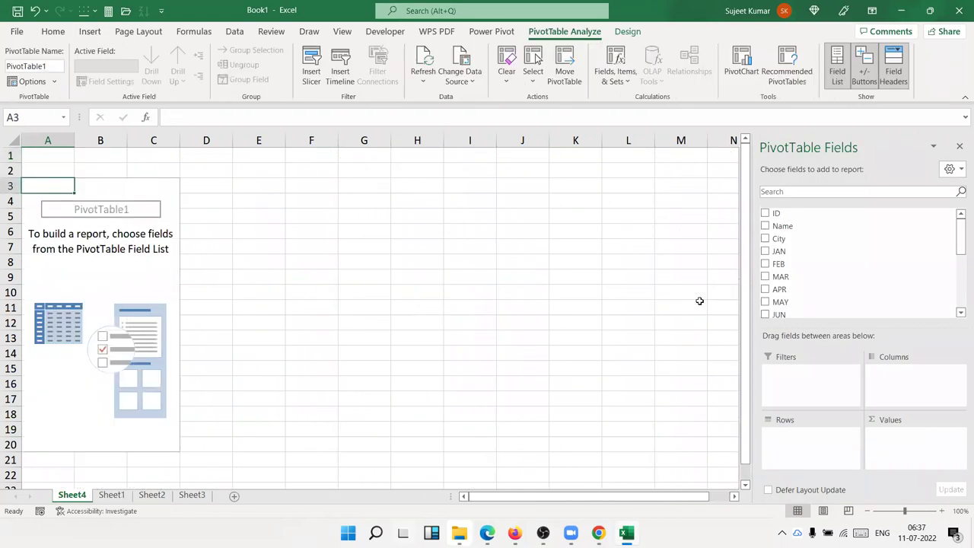
Put Name in the pivot rows, try Gtotal as Sum in Values, then undo that change.
{"action": "mouse_move", "coordinate": [782, 226]}
{"action": "left_mouse_down"}
{"action": "mouse_move", "coordinate": [796, 295]}
{"action": "mouse_move", "coordinate": [792, 440]}
{"action": "left_mouse_up"}
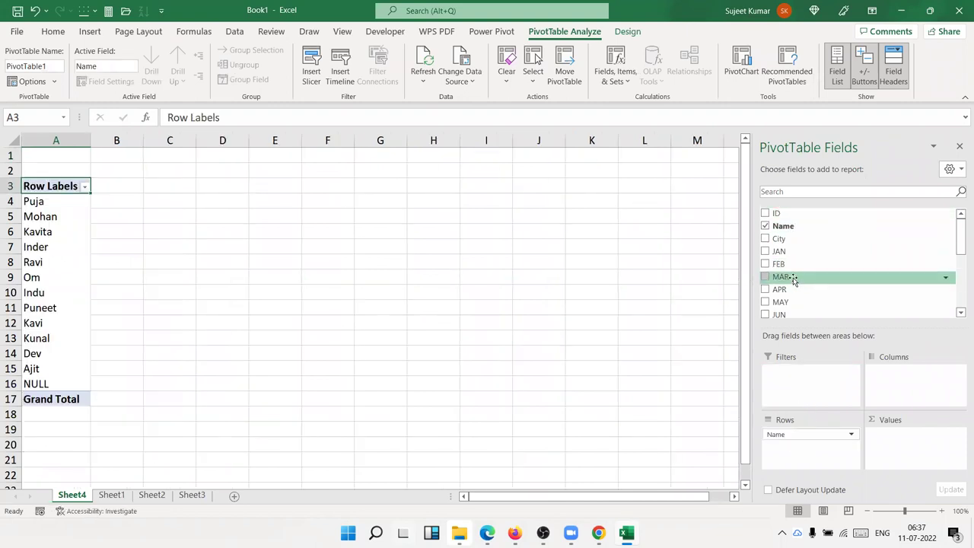
{"action": "scroll", "coordinate": [797, 298], "scroll_direction": "down", "scroll_amount": 3}
{"action": "scroll", "coordinate": [791, 296], "scroll_direction": "down", "scroll_amount": 2}
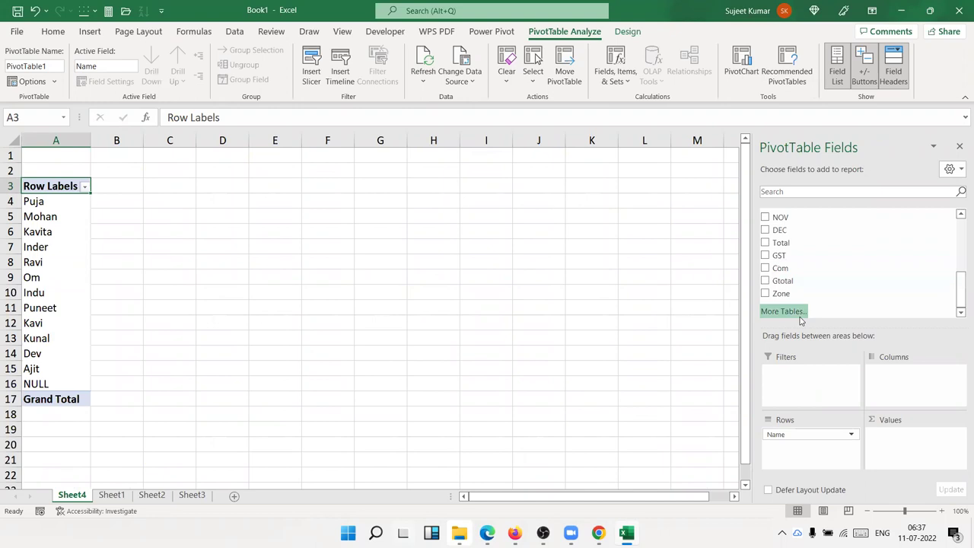
{"action": "mouse_move", "coordinate": [791, 281]}
{"action": "left_mouse_down"}
{"action": "mouse_move", "coordinate": [866, 384]}
{"action": "mouse_move", "coordinate": [896, 460]}
{"action": "left_mouse_up"}
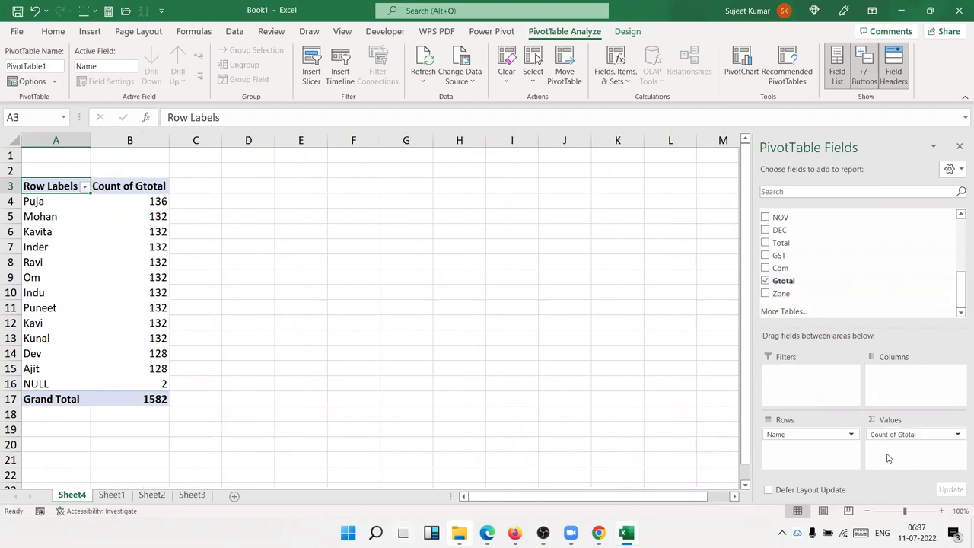
{"action": "left_click", "coordinate": [912, 432]}
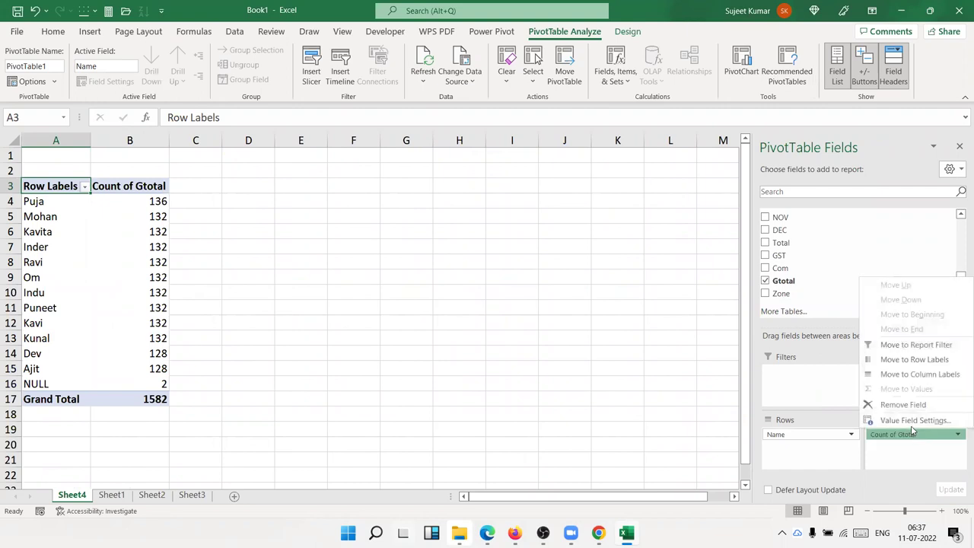
{"action": "left_click", "coordinate": [913, 421]}
{"action": "left_click", "coordinate": [635, 271]}
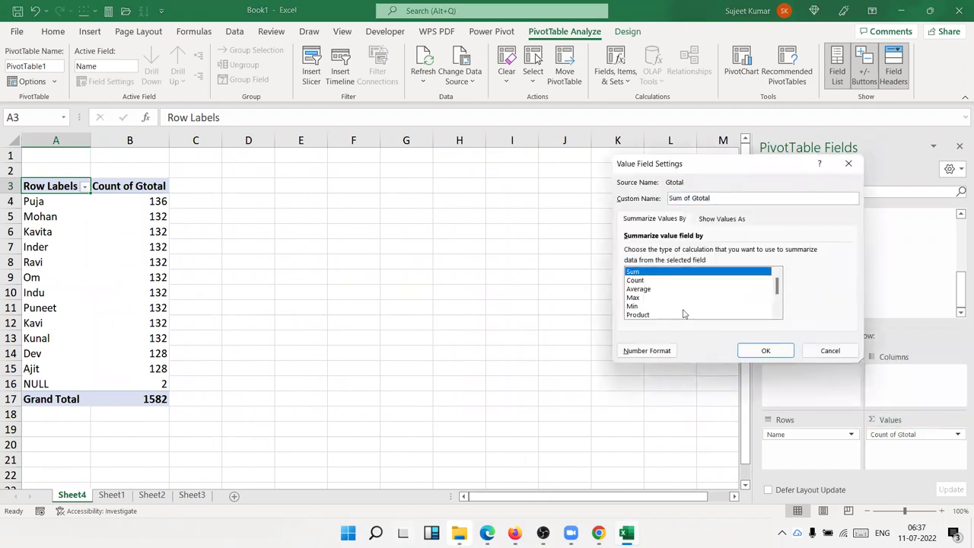
{"action": "left_click", "coordinate": [763, 351]}
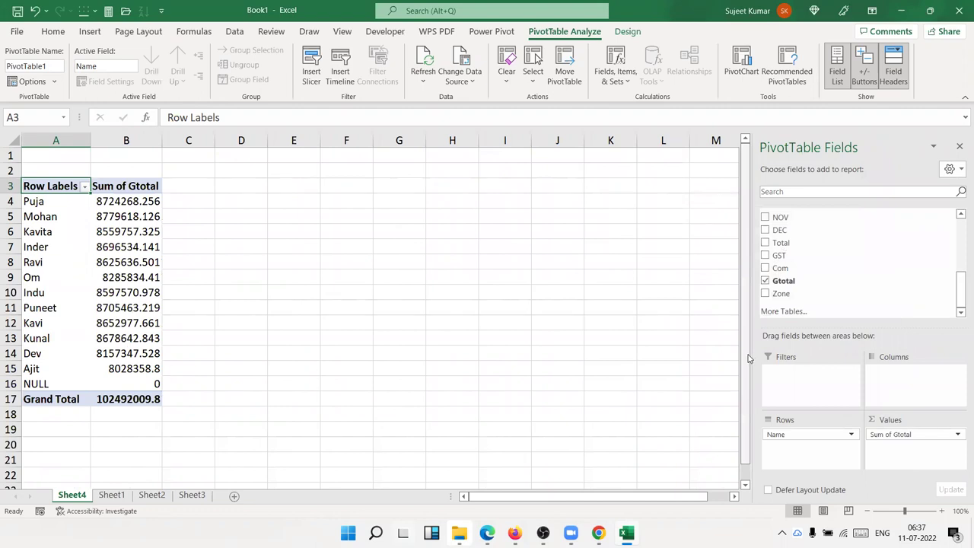
{"action": "key", "text": "ctrl+z"}
{"action": "key", "text": "ctrl+z"}
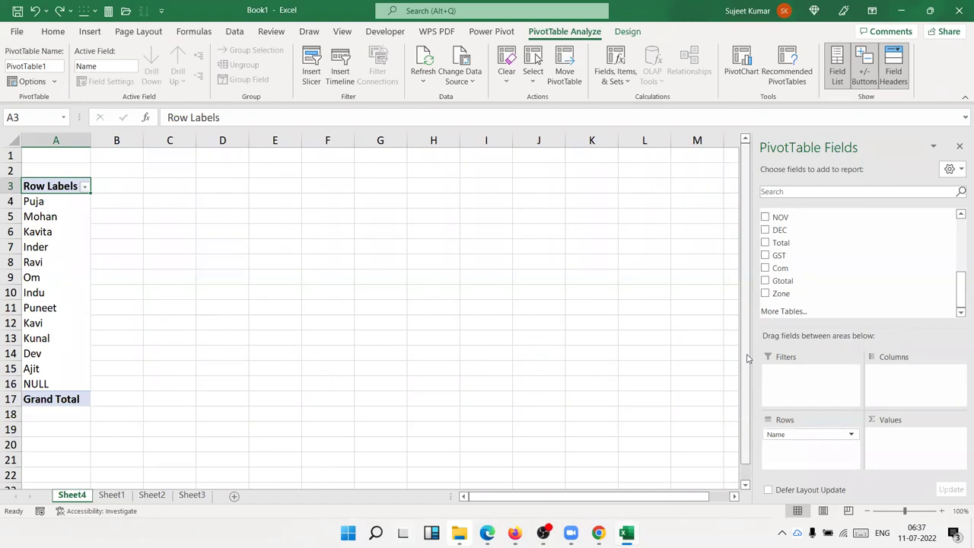
{"action": "mouse_move", "coordinate": [822, 281]}
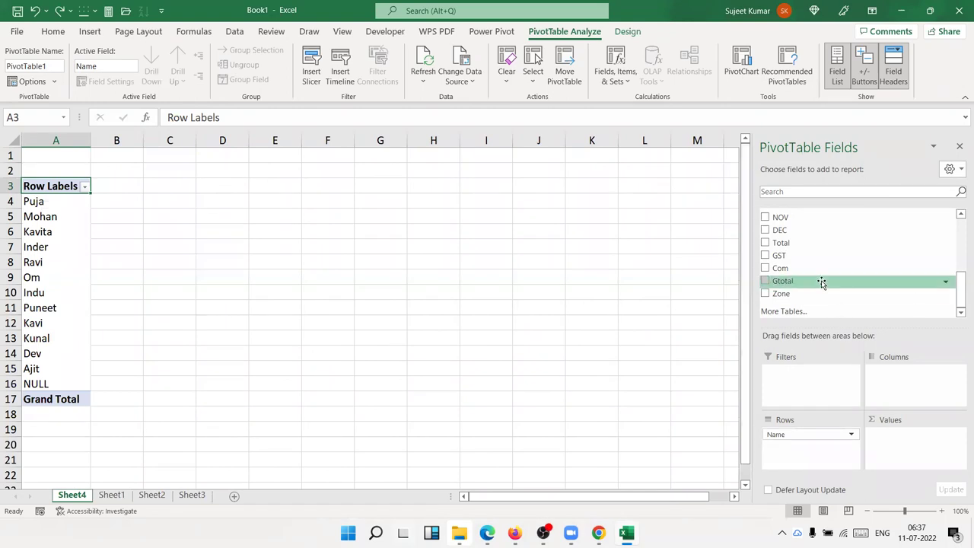
Add Gtotal to Values as a count per name, grand total 1582, checking Sheet1 in between.
{"action": "left_click_drag", "start_coordinate": [822, 282], "coordinate": [913, 430]}
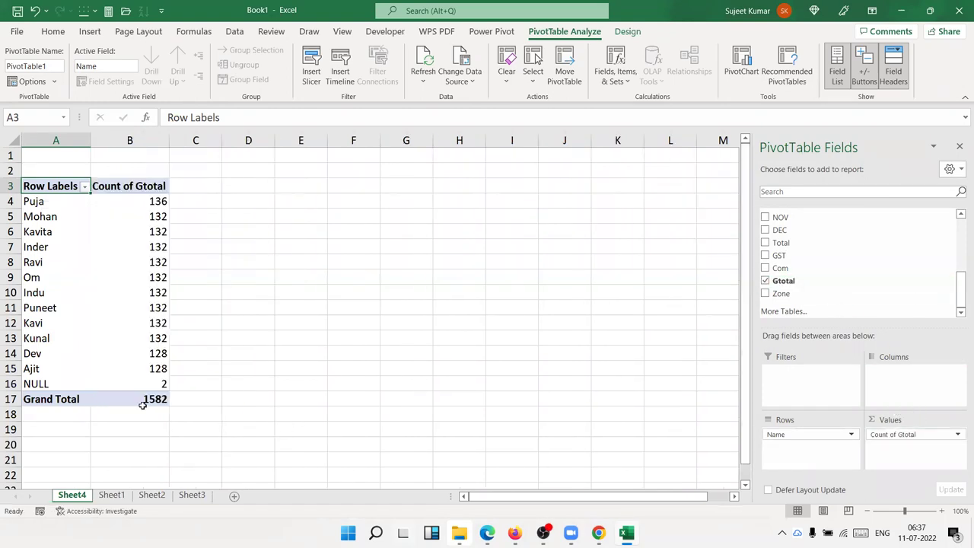
{"action": "mouse_move", "coordinate": [134, 384]}
{"action": "left_mouse_down"}
{"action": "mouse_move", "coordinate": [136, 220]}
{"action": "mouse_move", "coordinate": [149, 202]}
{"action": "left_mouse_up"}
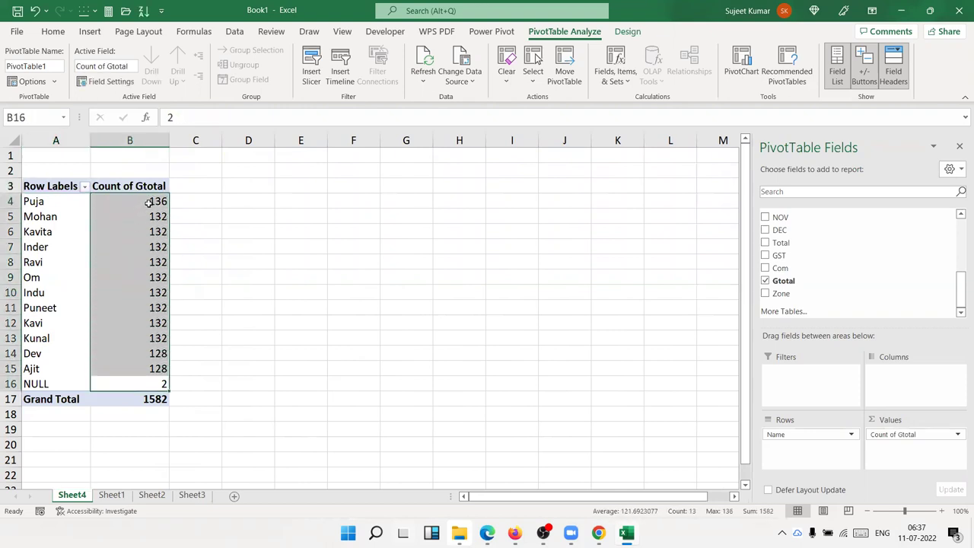
{"action": "left_click", "coordinate": [114, 494]}
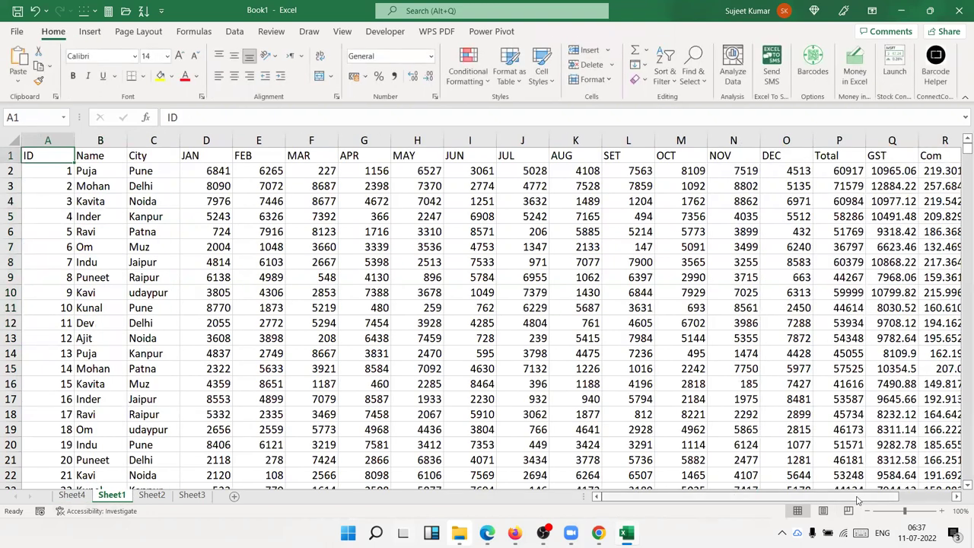
{"action": "left_click_drag", "start_coordinate": [859, 495], "coordinate": [913, 496]}
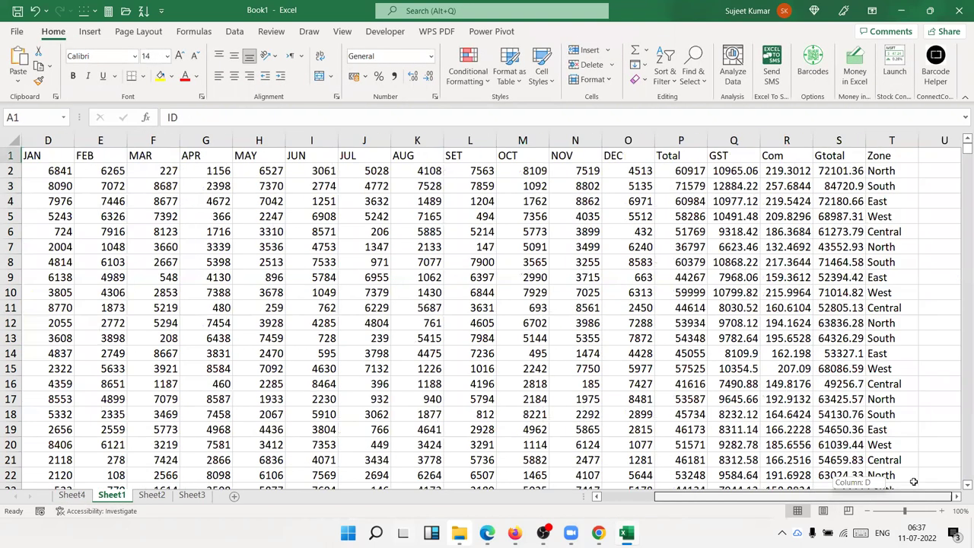
{"action": "left_click", "coordinate": [73, 496]}
{"action": "left_click_drag", "start_coordinate": [130, 378], "coordinate": [143, 202]}
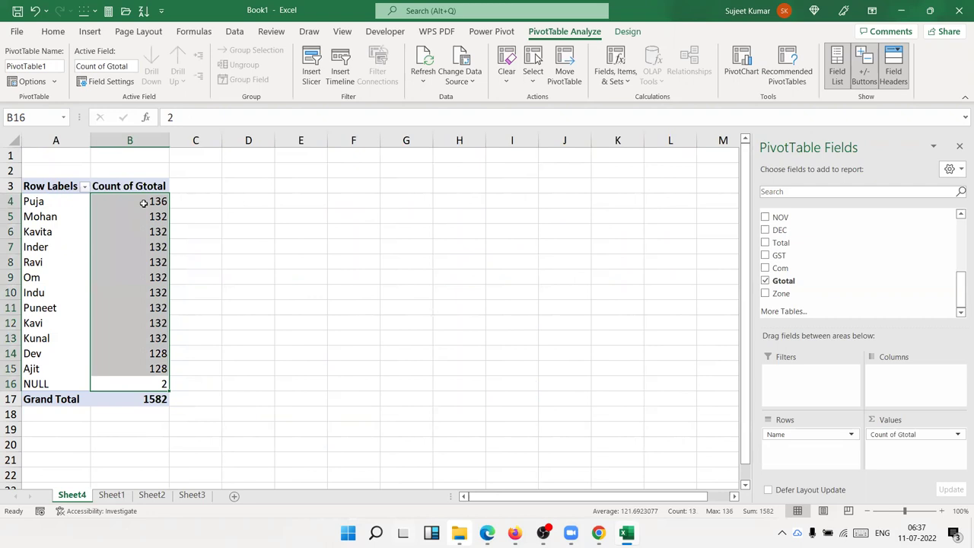
Switch the Gtotal value field from Count to Sum, giving a grand total of 102492009.8.
{"action": "left_click", "coordinate": [921, 433]}
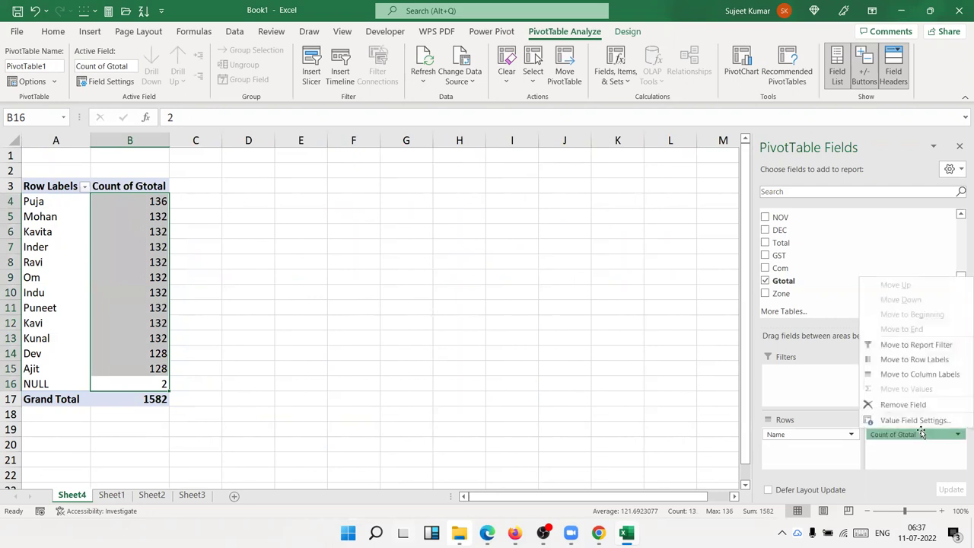
{"action": "left_click", "coordinate": [919, 421]}
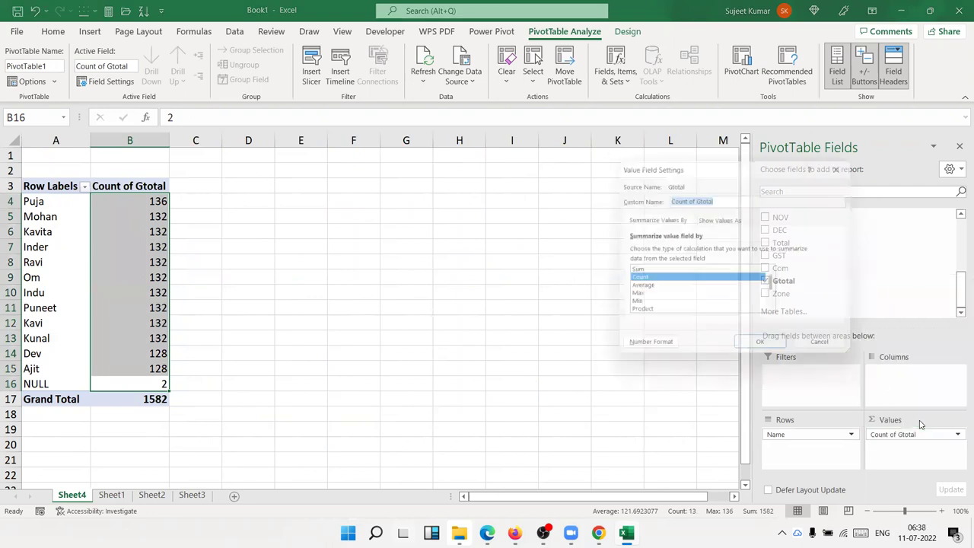
{"action": "left_click", "coordinate": [642, 273]}
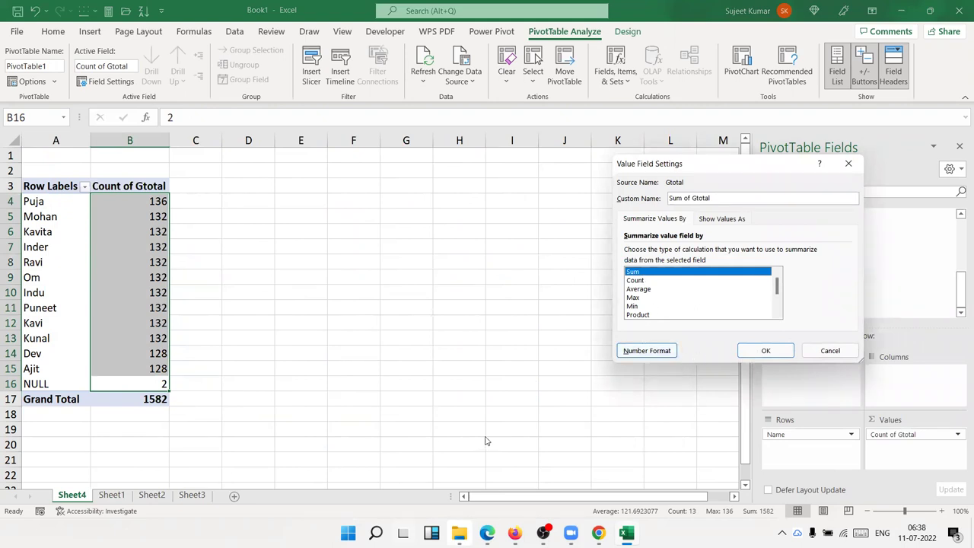
{"action": "left_click", "coordinate": [763, 353]}
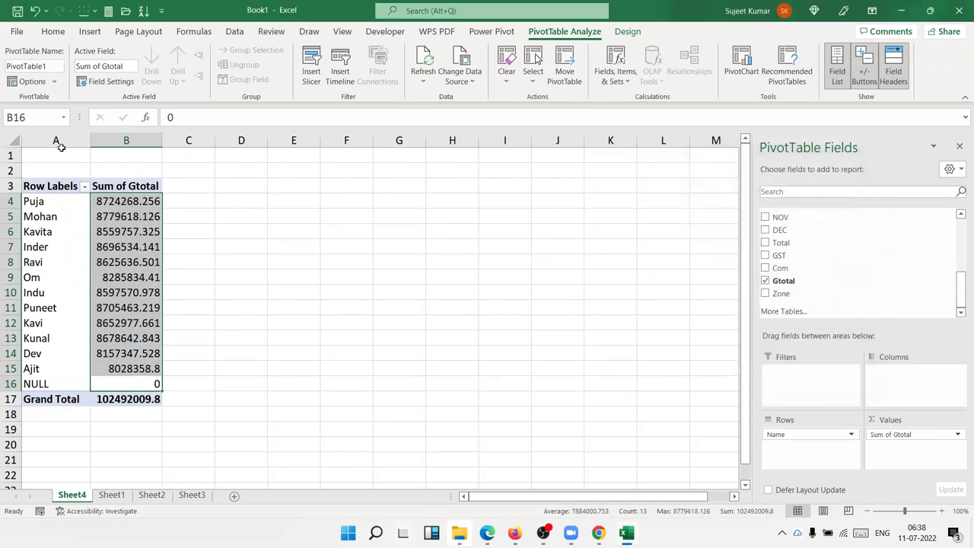
{"action": "left_click", "coordinate": [53, 31]}
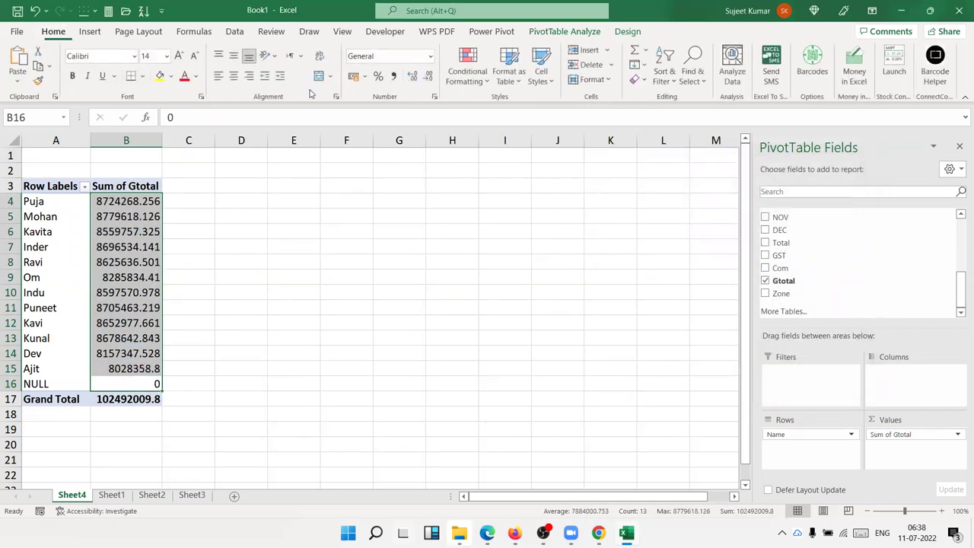
Format Sum of Gtotal as Number with 0 decimal places through Value Field Settings.
{"action": "left_click", "coordinate": [427, 76]}
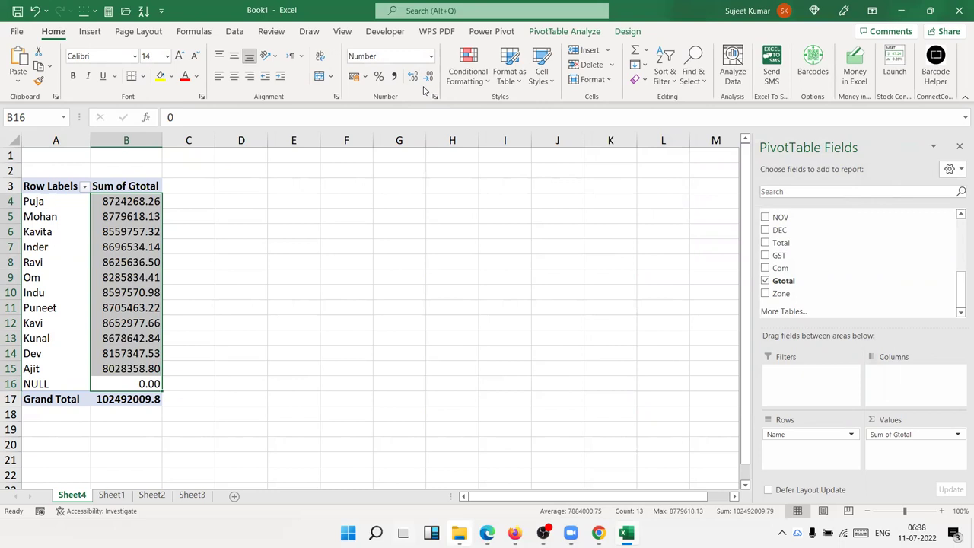
{"action": "left_click", "coordinate": [959, 435]}
{"action": "left_click", "coordinate": [913, 422]}
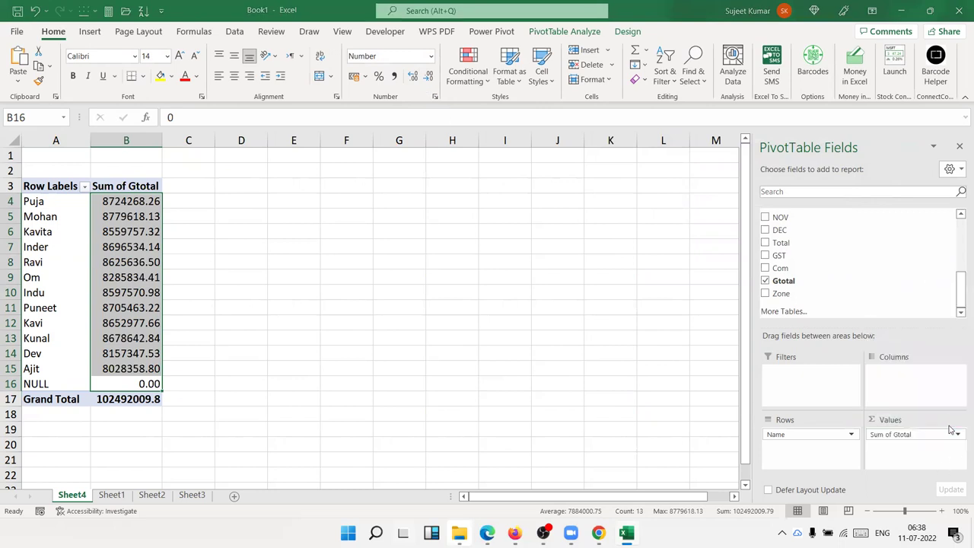
{"action": "left_click", "coordinate": [655, 355]}
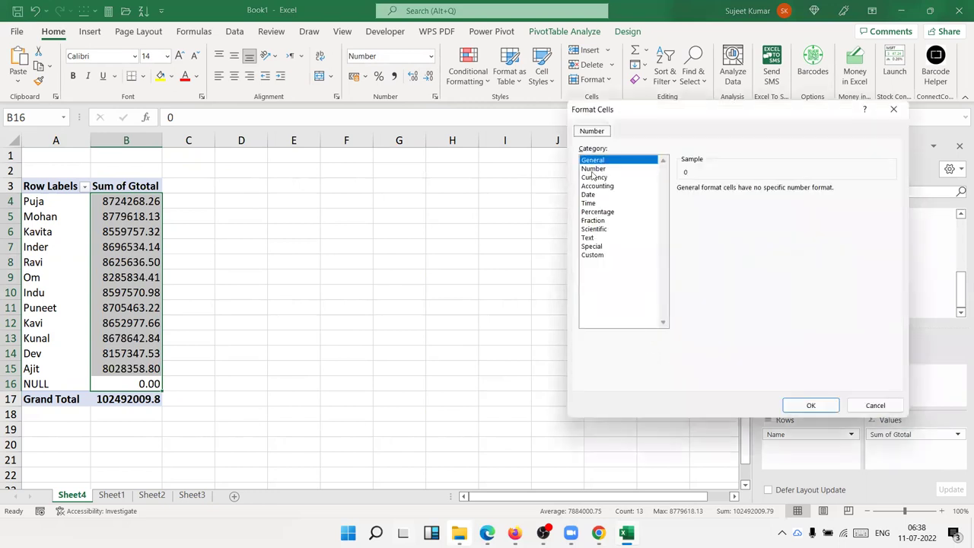
{"action": "left_click", "coordinate": [593, 169]}
{"action": "left_click_drag", "start_coordinate": [747, 189], "coordinate": [720, 188]}
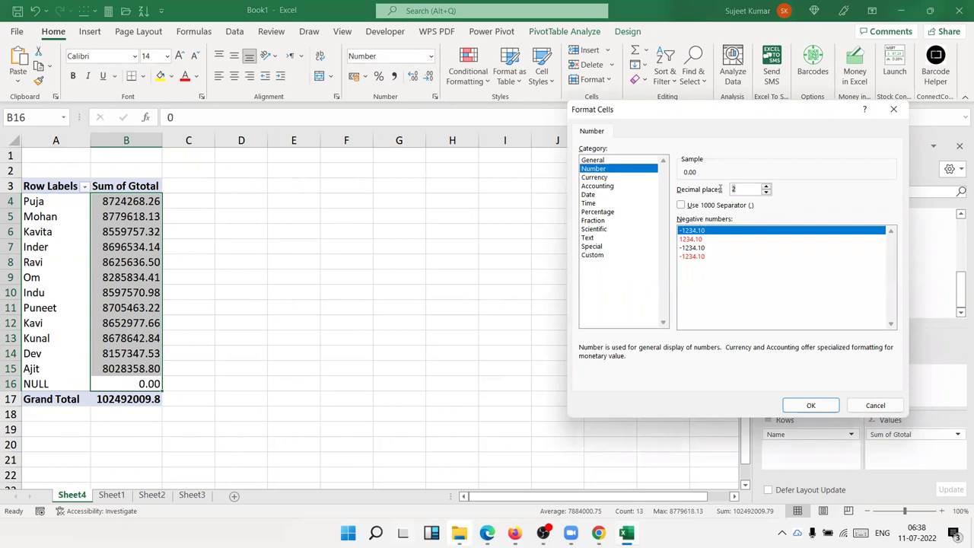
{"action": "type", "text": "0"}
{"action": "left_click", "coordinate": [809, 405]}
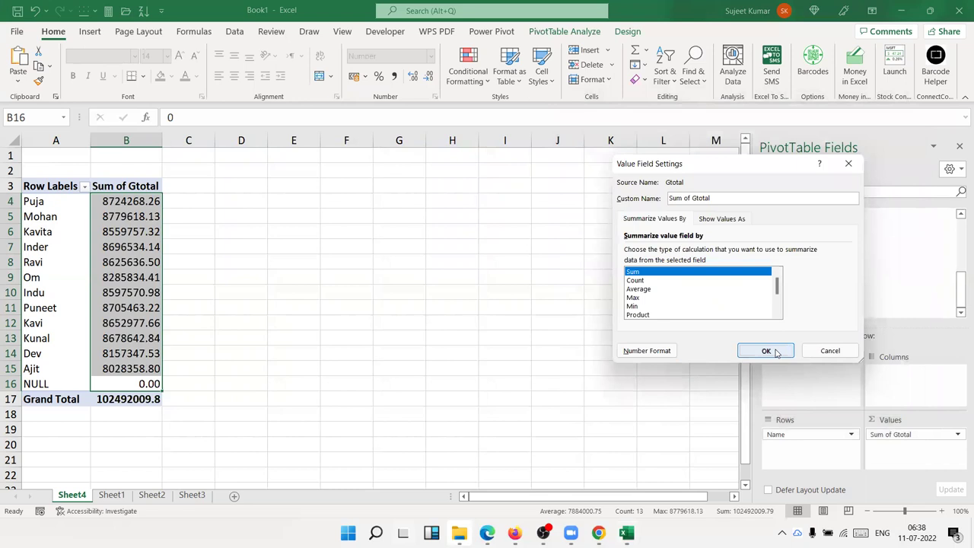
{"action": "left_click", "coordinate": [766, 351]}
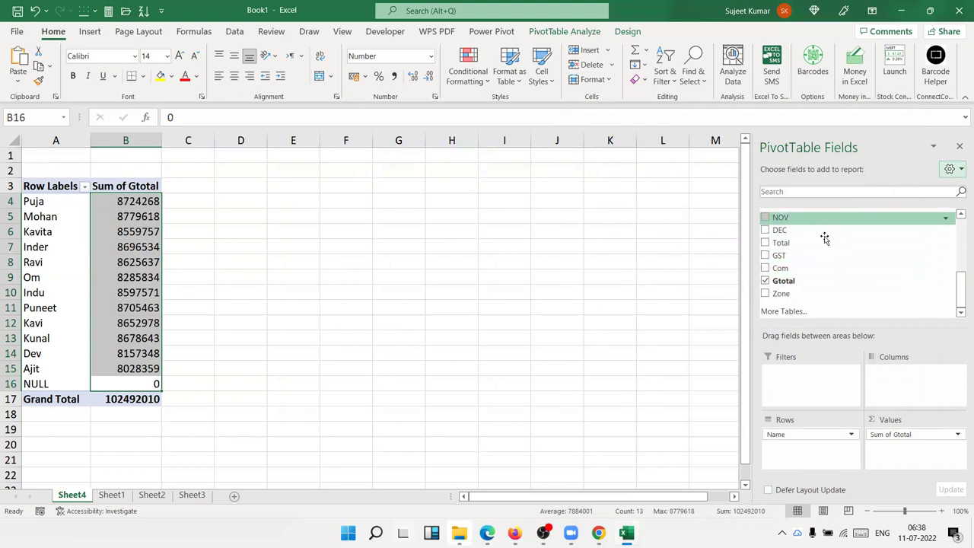
{"action": "scroll", "coordinate": [825, 238], "scroll_direction": "up", "scroll_amount": 5}
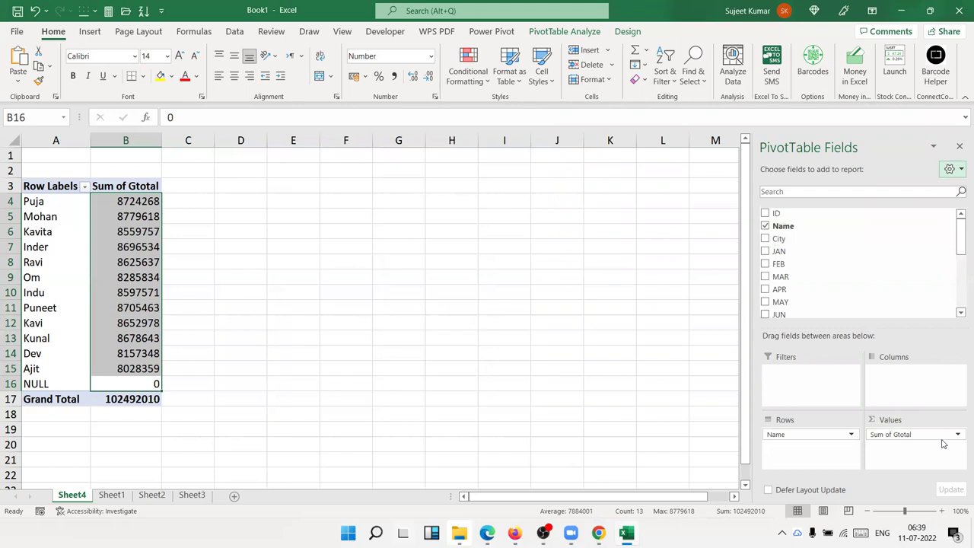
Add Gtotal to Values again and show it as % of Grand Total.
{"action": "scroll", "coordinate": [809, 278], "scroll_direction": "down", "scroll_amount": 3}
{"action": "scroll", "coordinate": [809, 280], "scroll_direction": "down", "scroll_amount": 2}
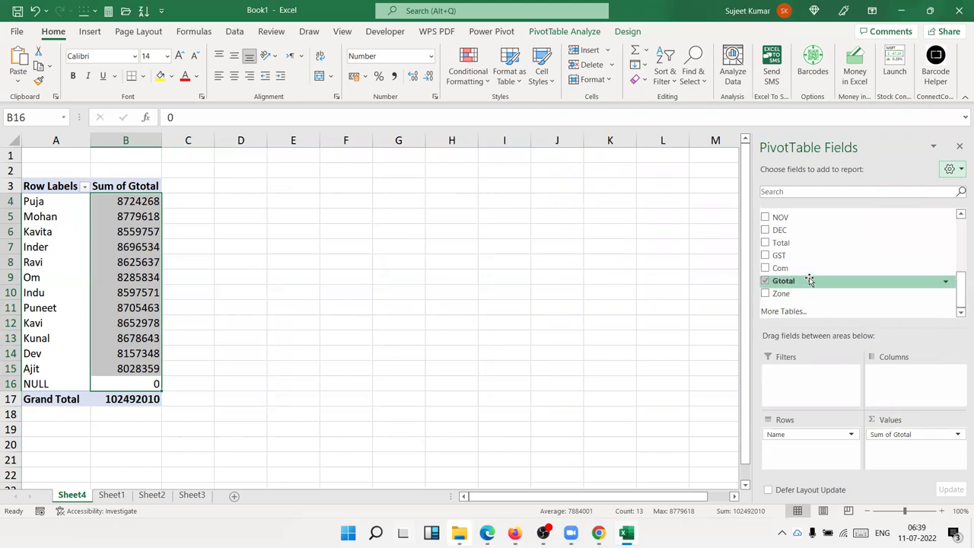
{"action": "left_click_drag", "start_coordinate": [809, 281], "coordinate": [907, 456]}
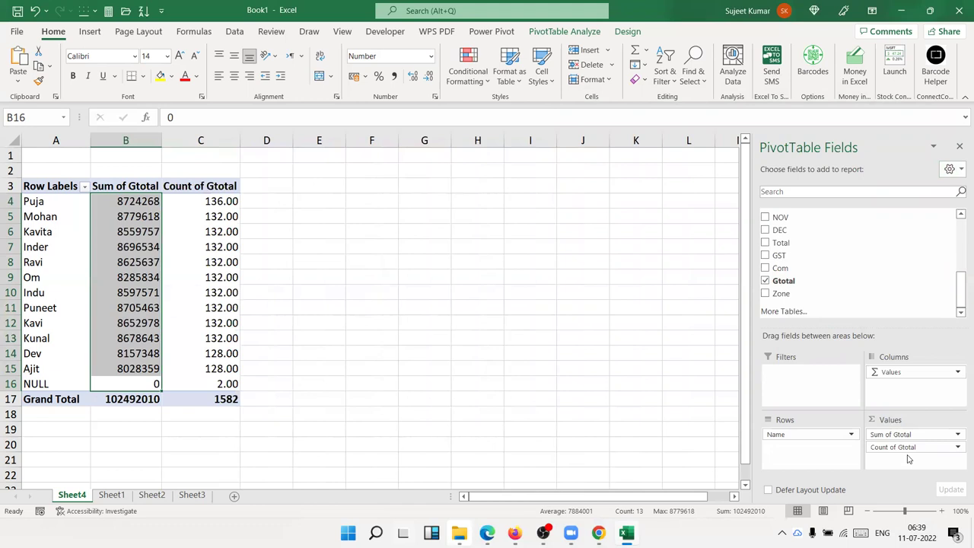
{"action": "left_click", "coordinate": [903, 447]}
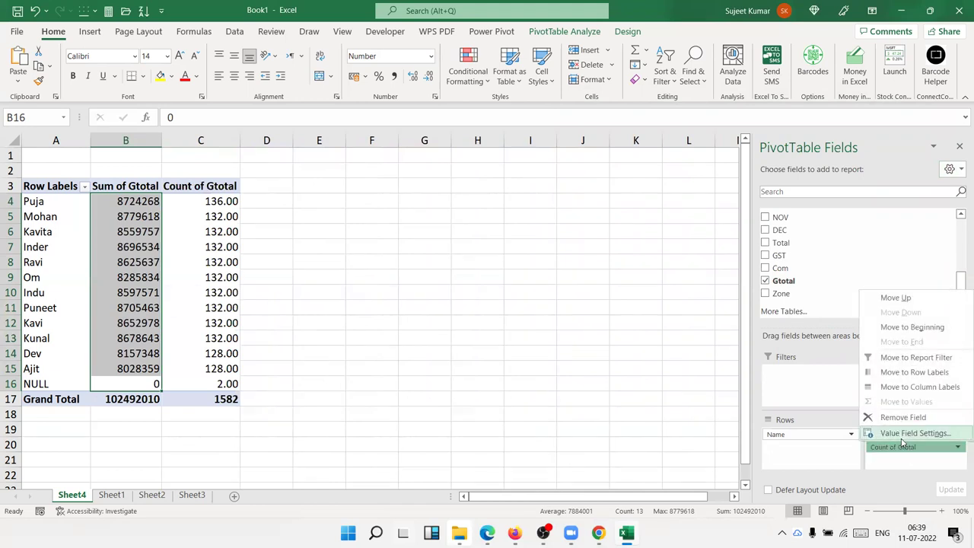
{"action": "left_click", "coordinate": [899, 433]}
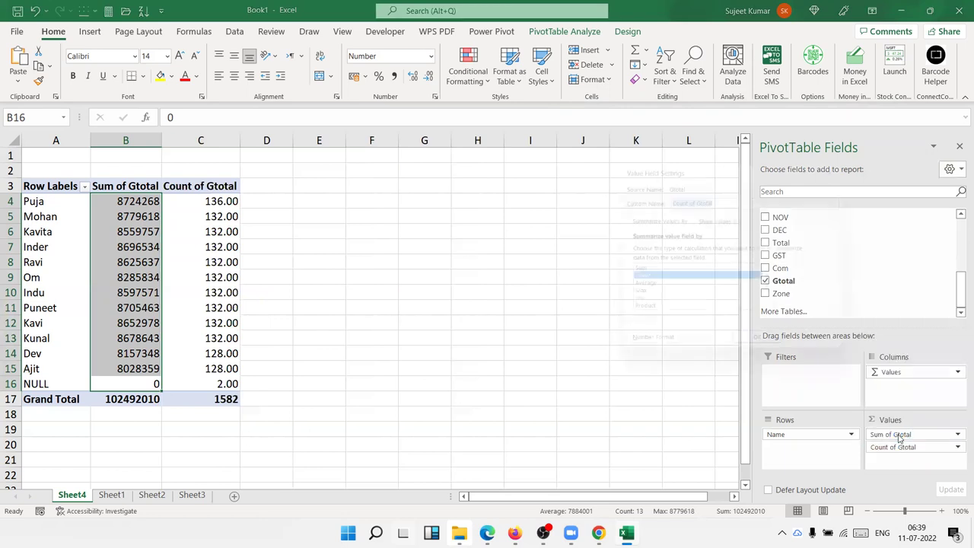
{"action": "left_click", "coordinate": [725, 219]}
{"action": "left_click", "coordinate": [646, 252]}
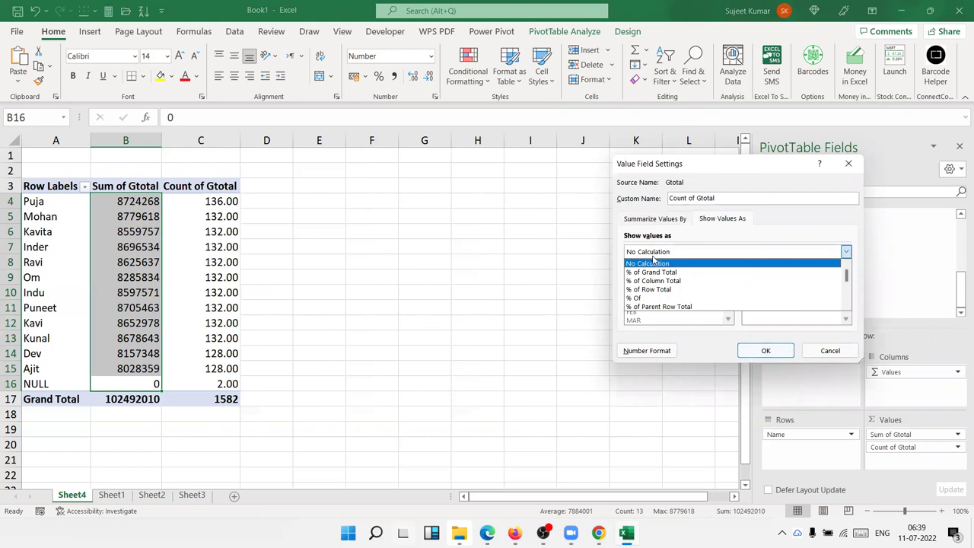
{"action": "left_click", "coordinate": [655, 275]}
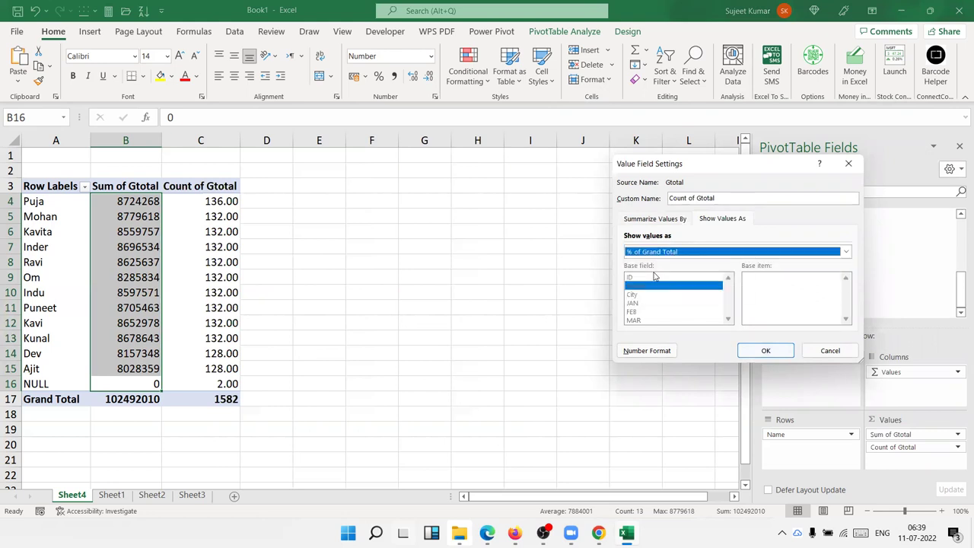
{"action": "left_click", "coordinate": [763, 351]}
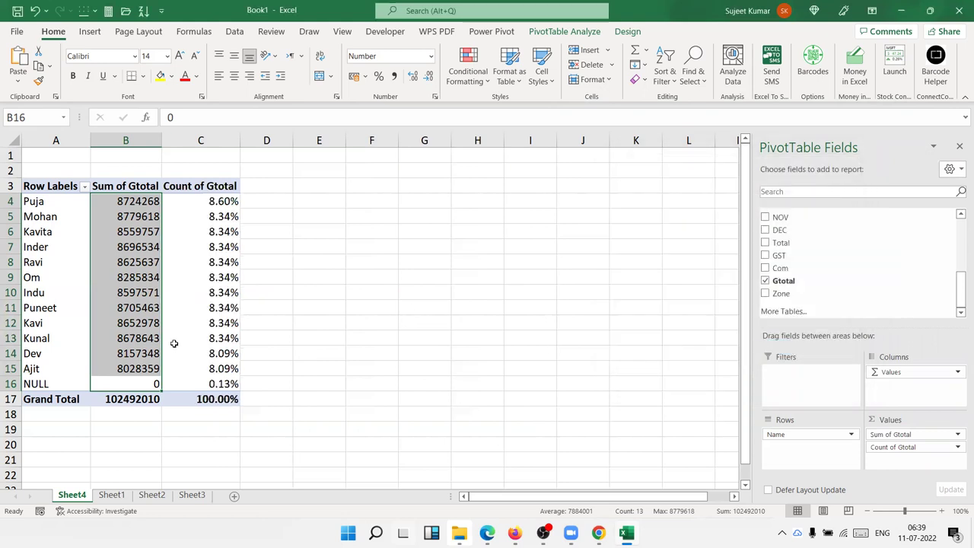
{"action": "left_click_drag", "start_coordinate": [37, 203], "coordinate": [51, 369]}
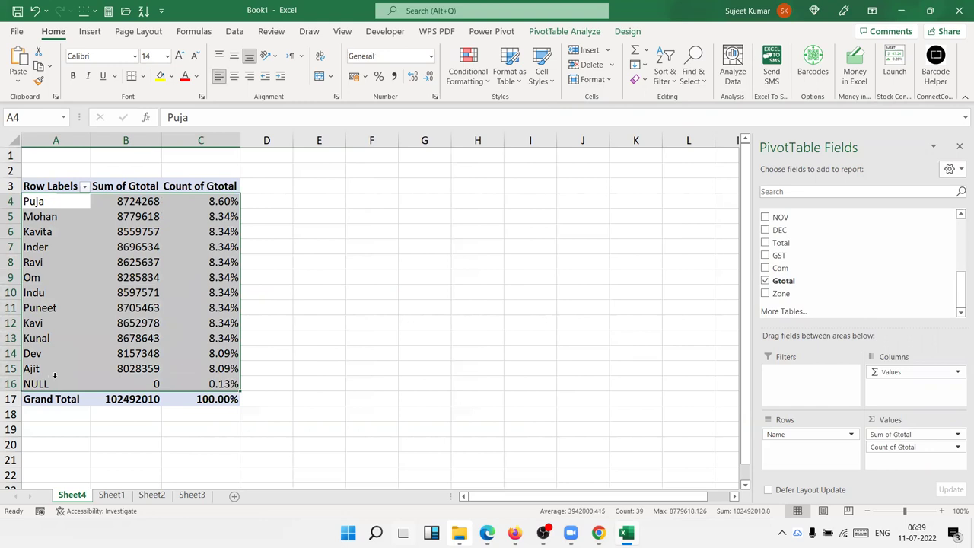
{"action": "left_click", "coordinate": [957, 448]}
{"action": "left_click", "coordinate": [912, 433]}
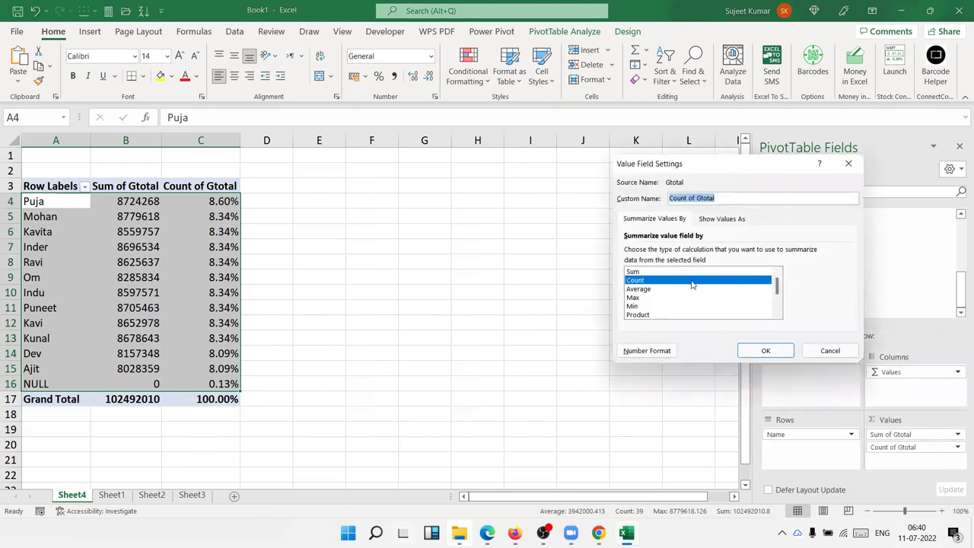
{"action": "left_click", "coordinate": [715, 222]}
{"action": "left_click", "coordinate": [687, 251]}
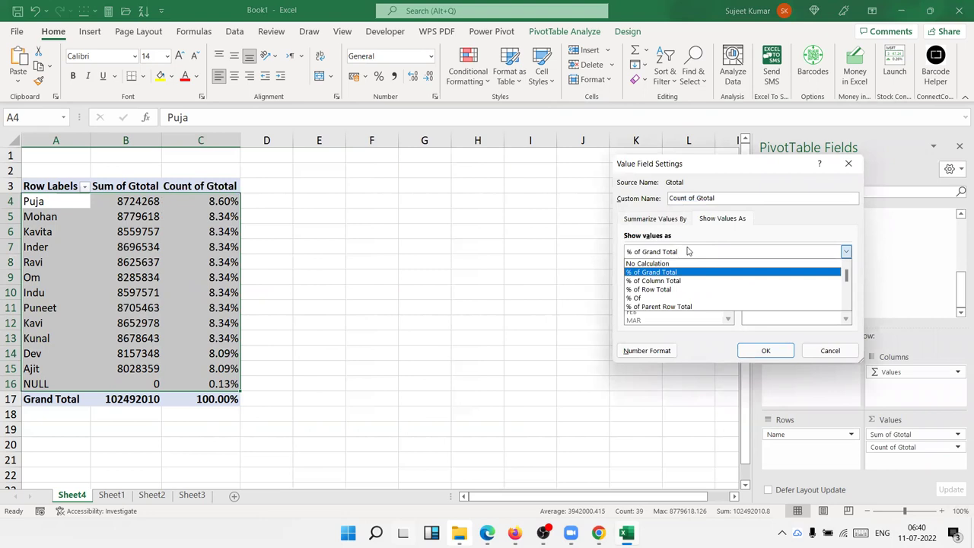
{"action": "scroll", "coordinate": [670, 293], "scroll_direction": "down", "scroll_amount": 1}
{"action": "scroll", "coordinate": [667, 303], "scroll_direction": "down", "scroll_amount": 1}
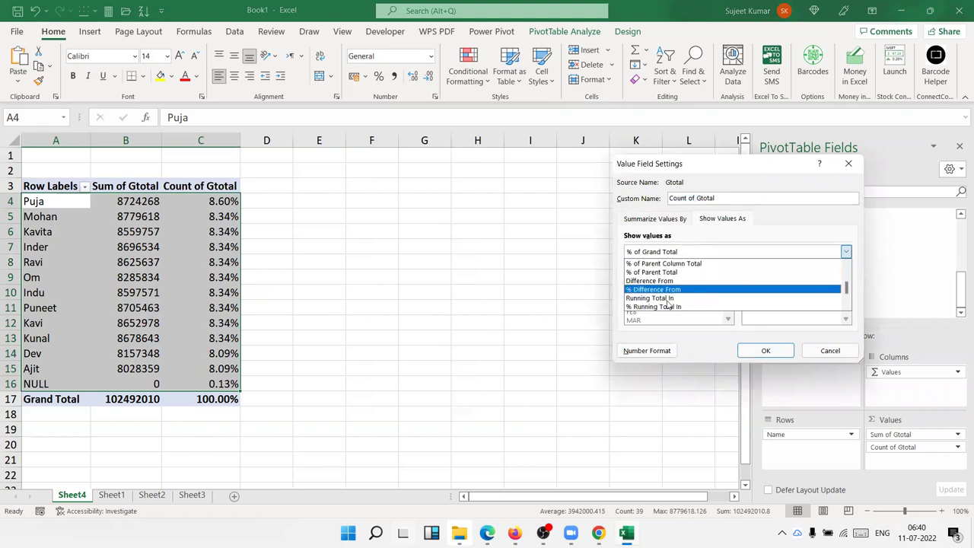
{"action": "scroll", "coordinate": [667, 304], "scroll_direction": "up", "scroll_amount": 1}
{"action": "scroll", "coordinate": [668, 305], "scroll_direction": "up", "scroll_amount": 1}
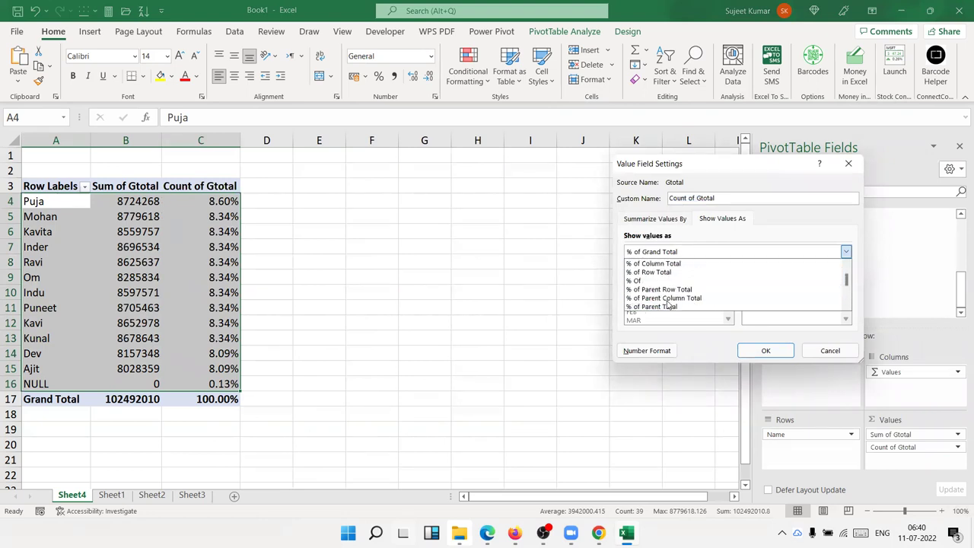
{"action": "left_click", "coordinate": [848, 163]}
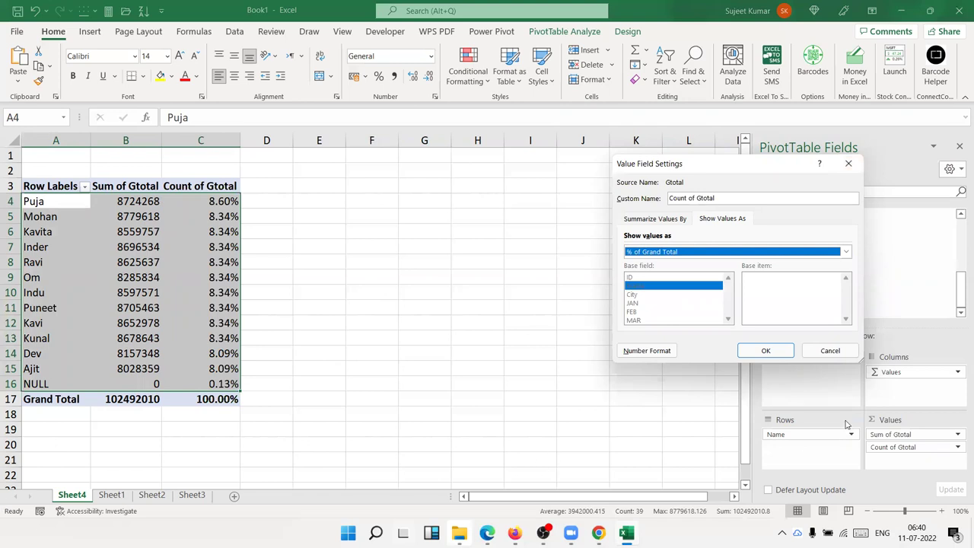
{"action": "left_click", "coordinate": [752, 353]}
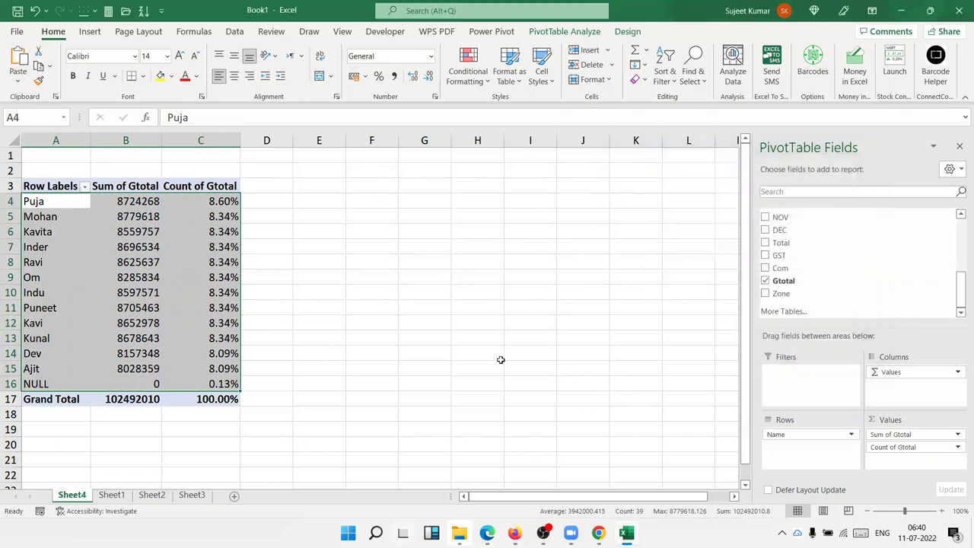
Remove Count of Gtotal and Sum of Gtotal from the Values area.
{"action": "left_click_drag", "start_coordinate": [896, 447], "coordinate": [900, 311]}
{"action": "left_click_drag", "start_coordinate": [906, 448], "coordinate": [879, 330]}
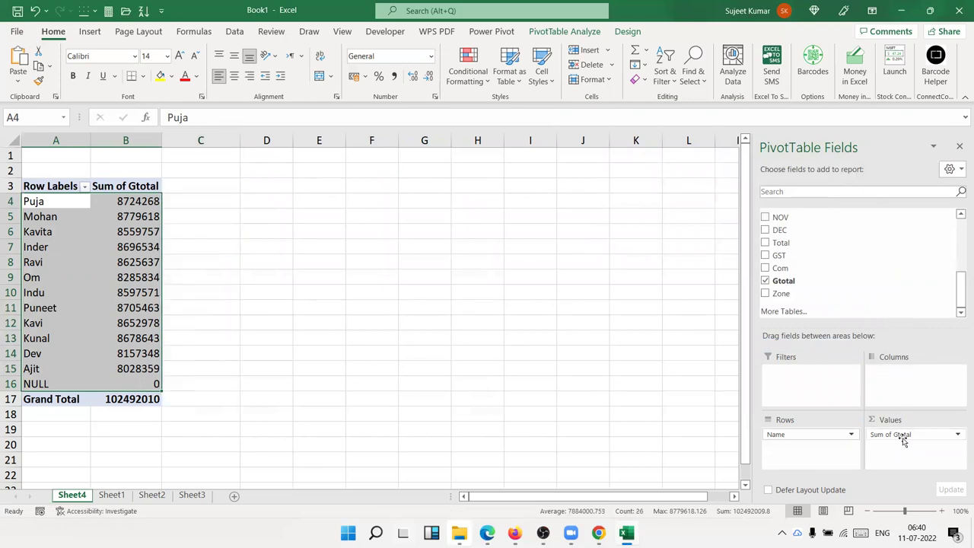
{"action": "left_click_drag", "start_coordinate": [908, 434], "coordinate": [894, 260]}
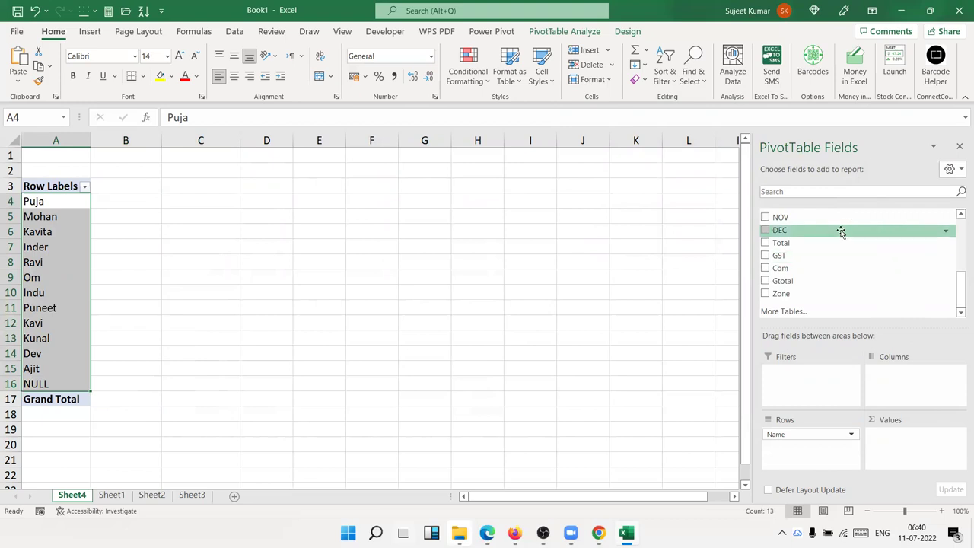
{"action": "scroll", "coordinate": [834, 249], "scroll_direction": "up", "scroll_amount": 5}
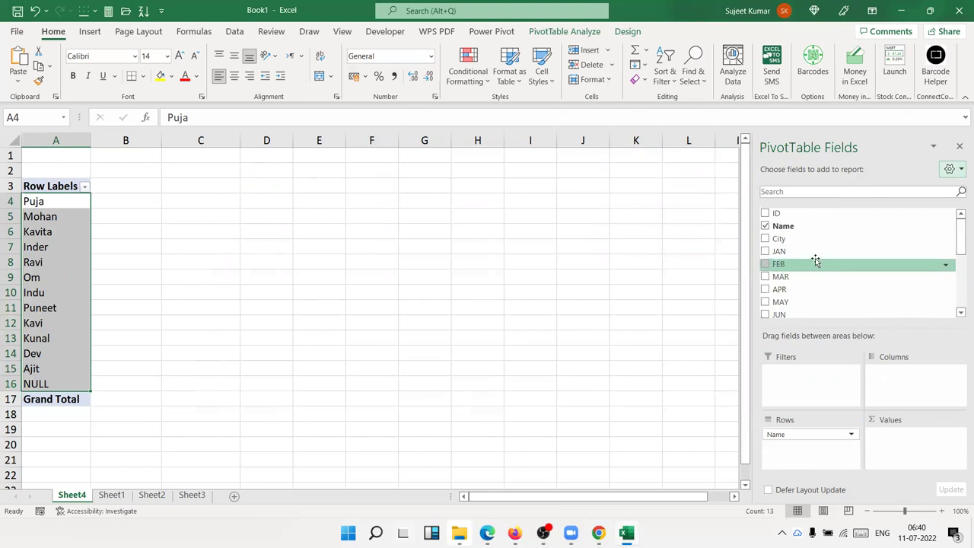
Add JAN to the pivot Values as a count, then view the Sheet1 source data.
{"action": "scroll", "coordinate": [815, 261], "scroll_direction": "down", "scroll_amount": 5}
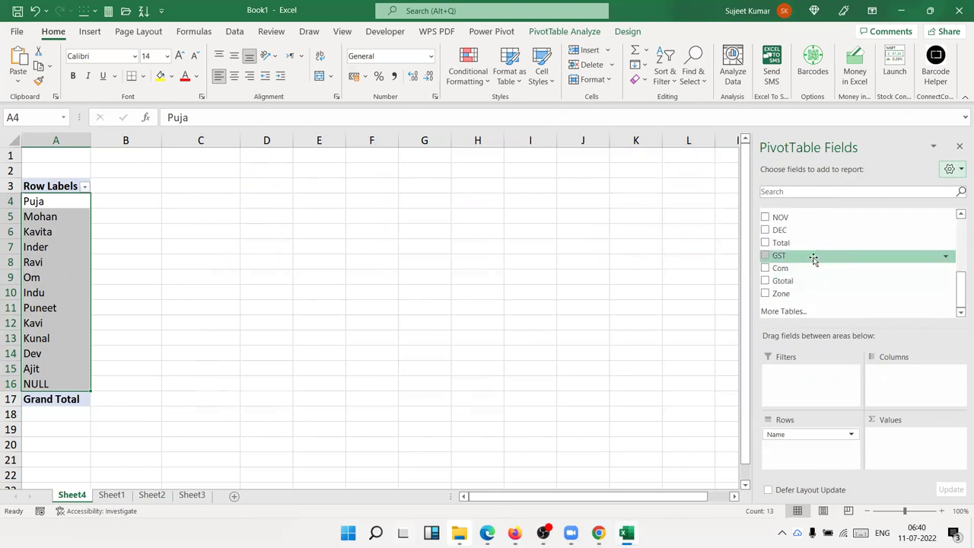
{"action": "scroll", "coordinate": [813, 260], "scroll_direction": "up", "scroll_amount": 5}
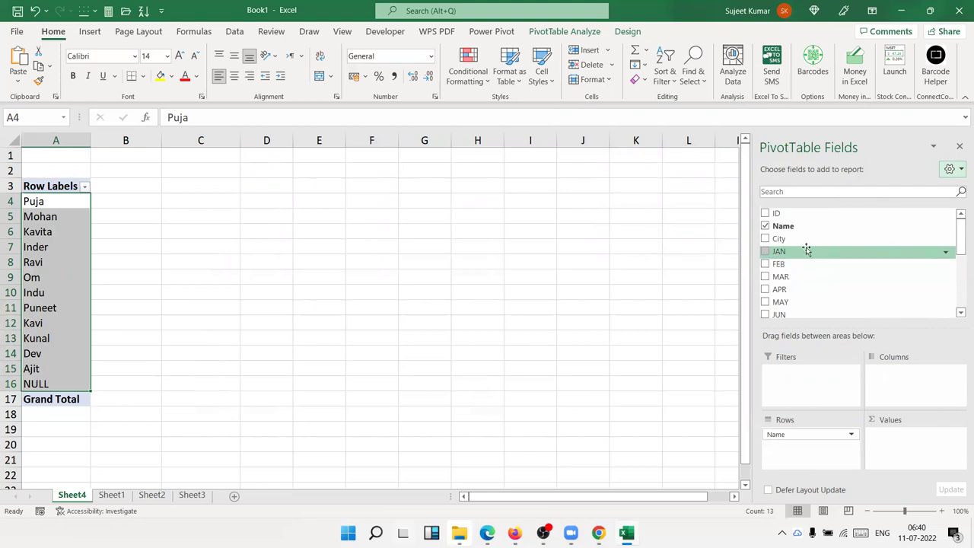
{"action": "left_click_drag", "start_coordinate": [808, 256], "coordinate": [887, 447]}
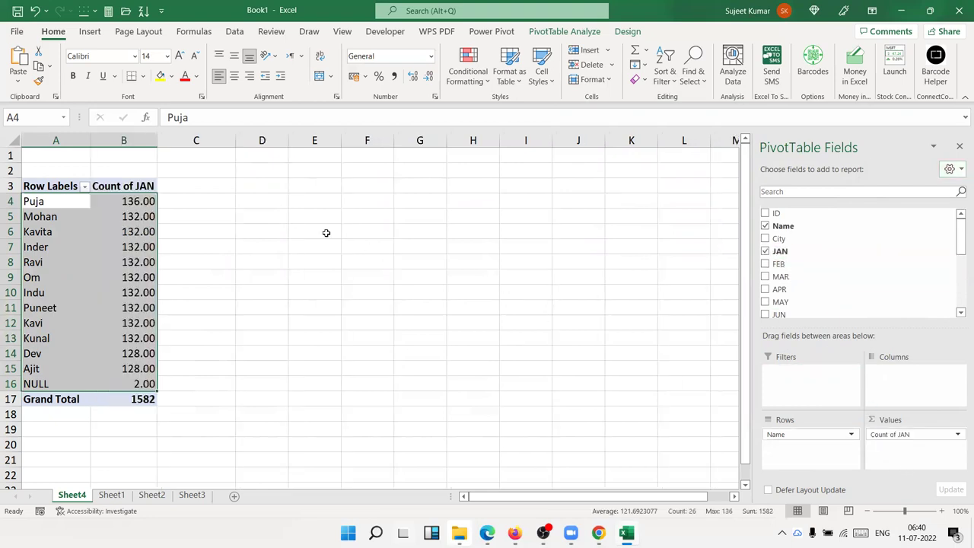
{"action": "left_click", "coordinate": [111, 495]}
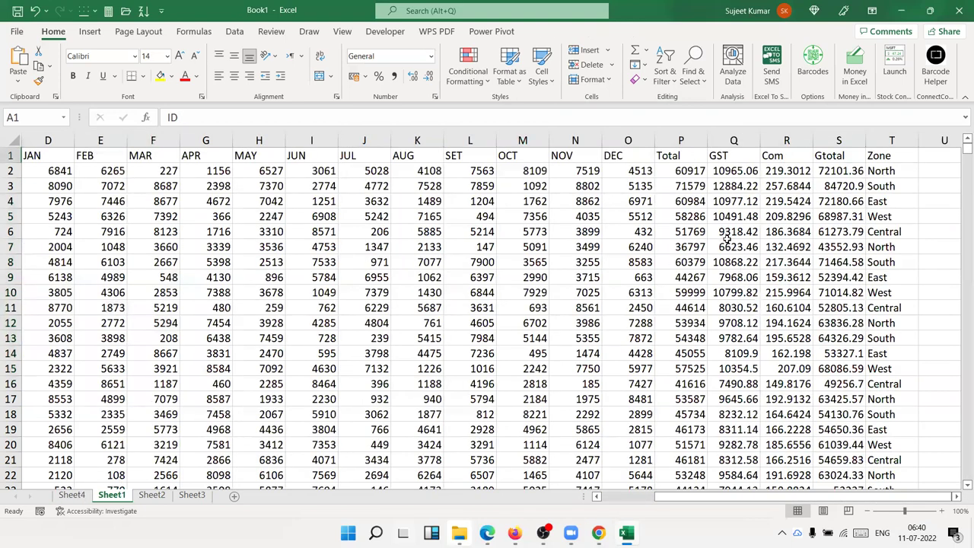
{"action": "left_click", "coordinate": [729, 216]}
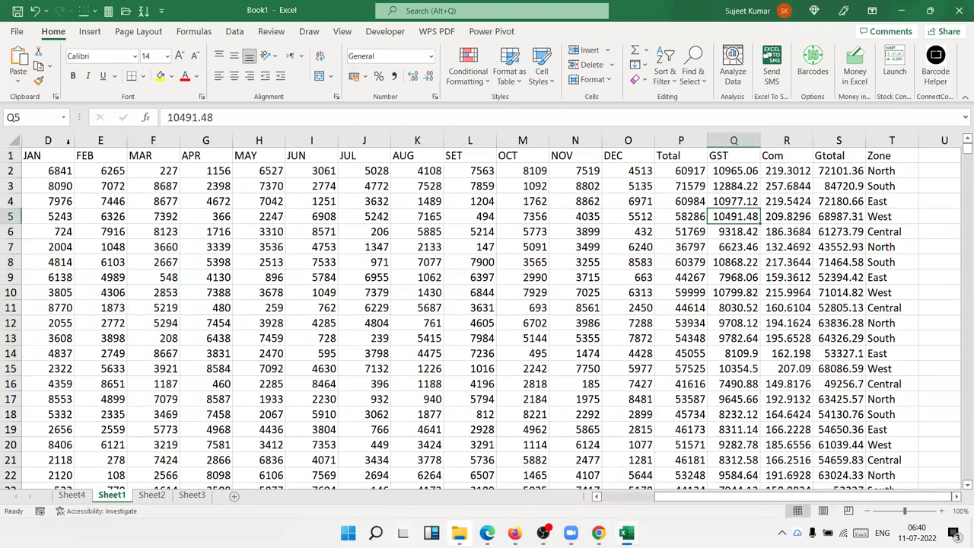
Add a Qty header in U1 and enter =RANDBETWEEN(10,100) in U2.
{"action": "left_click_drag", "start_coordinate": [66, 155], "coordinate": [902, 155]}
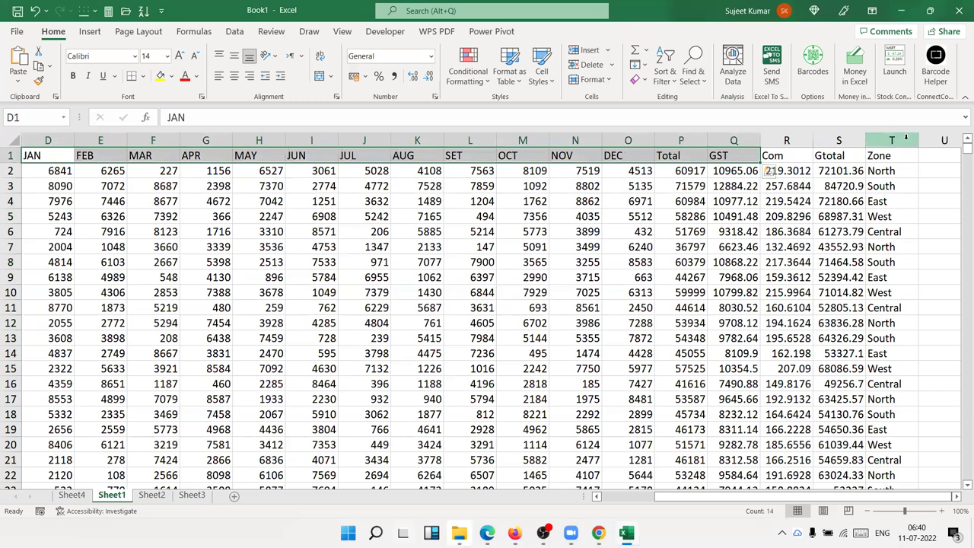
{"action": "left_click", "coordinate": [902, 169]}
{"action": "key", "text": "Escape"}
{"action": "key", "text": "Up"}
{"action": "key", "text": "Right"}
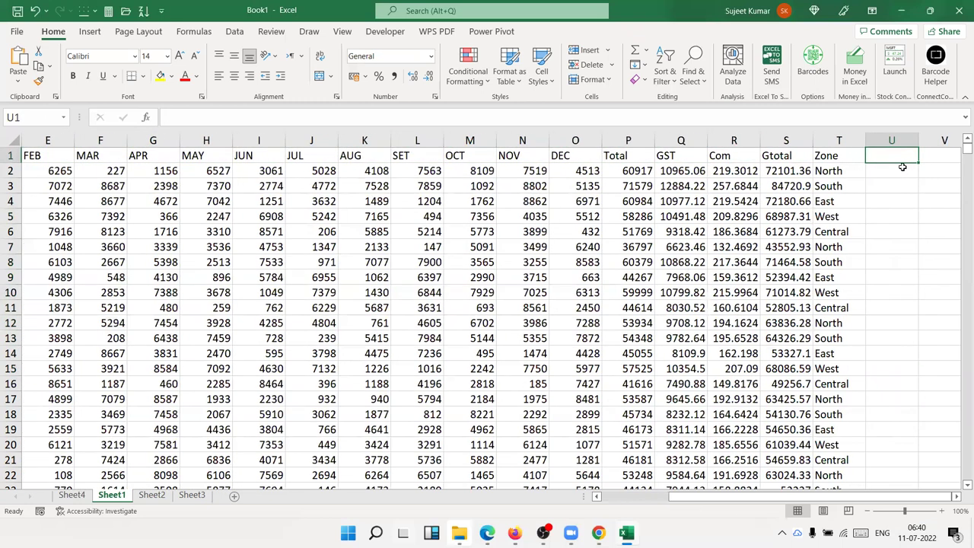
{"action": "type", "text": "Qty"}
{"action": "key", "text": "Return"}
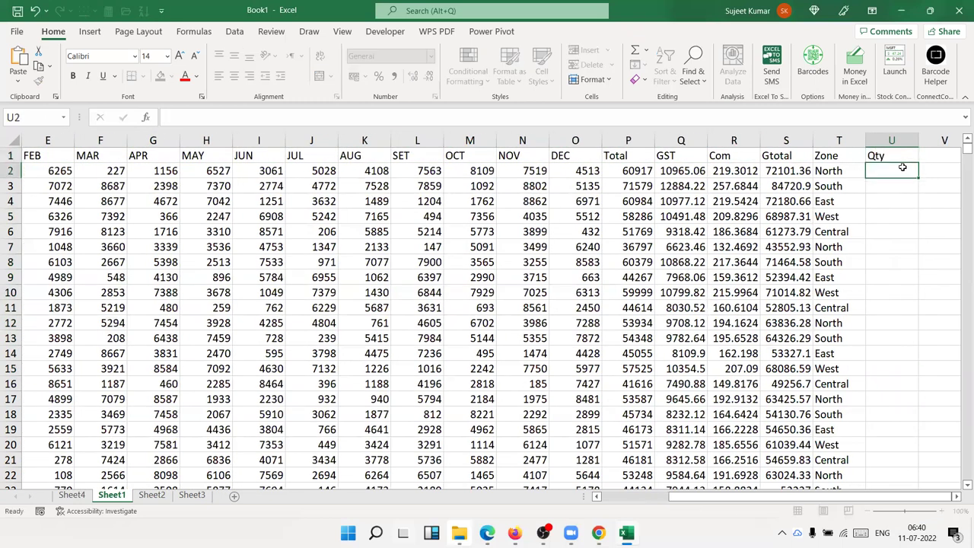
{"action": "type", "text": "=ra"}
{"action": "key", "text": "Down"}
{"action": "key", "text": "Down"}
{"action": "key", "text": "Down"}
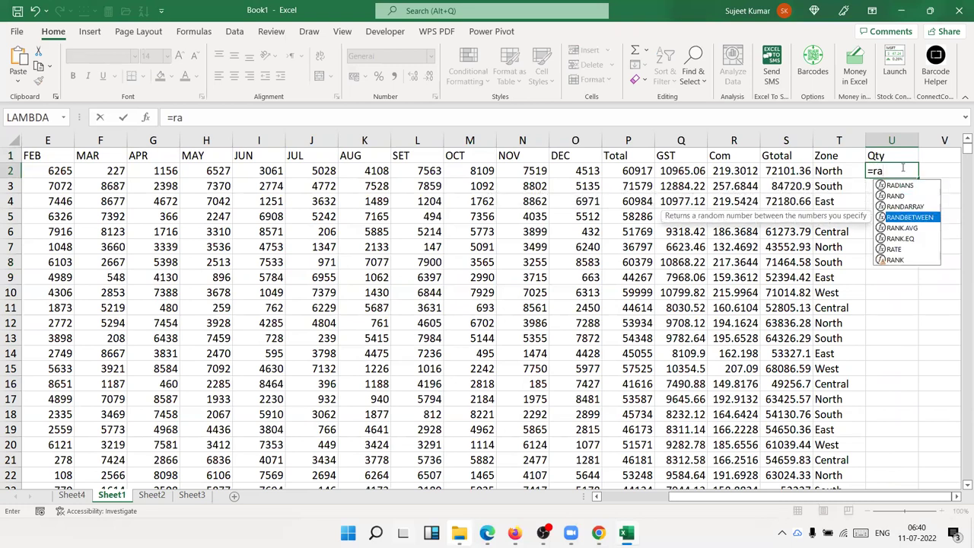
{"action": "key", "text": "Tab"}
{"action": "type", "text": "10,9"}
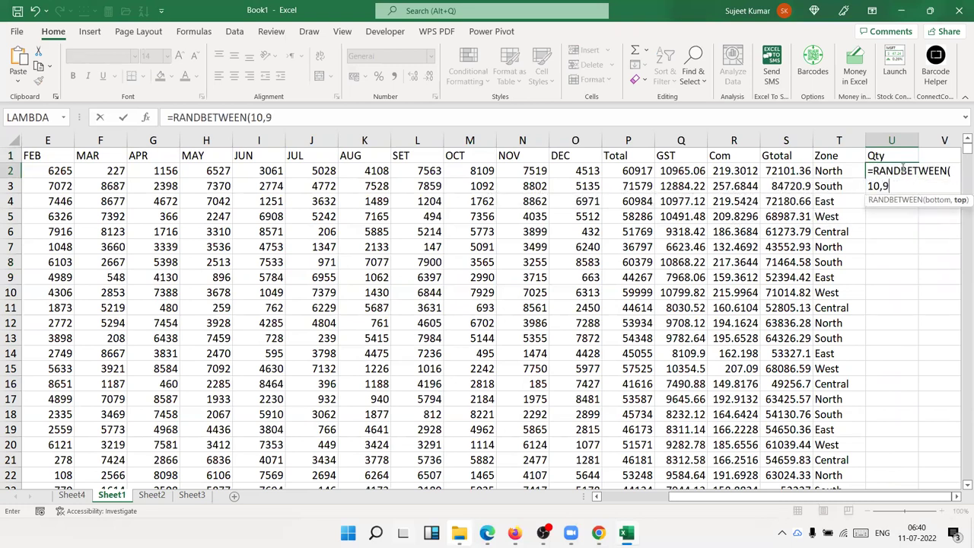
{"action": "type", "text": "100"}
{"action": "key", "text": "Return"}
Fill the random-quantity formula down the whole Qty column with Ctrl+D.
{"action": "key", "text": "Left"}
{"action": "key", "text": "ctrl+Down"}
{"action": "key", "text": "ctrl+Right"}
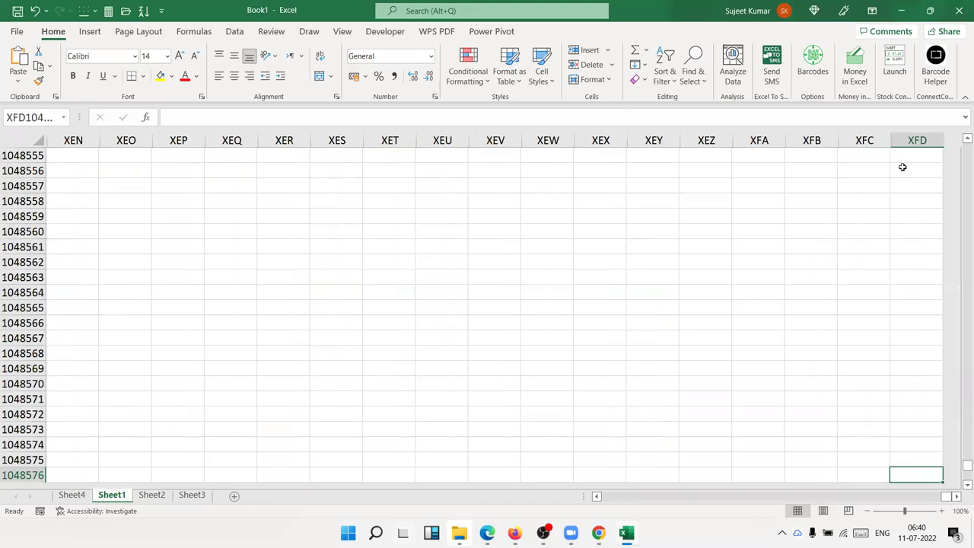
{"action": "key", "text": "ctrl+Left"}
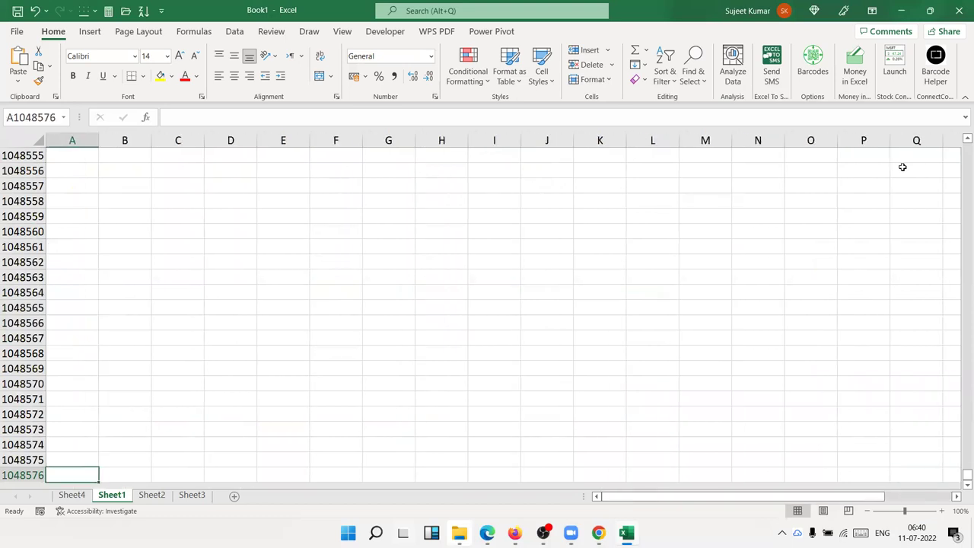
{"action": "key", "text": "ctrl+Up"}
{"action": "key", "text": "Up"}
{"action": "key", "text": "ctrl+Up"}
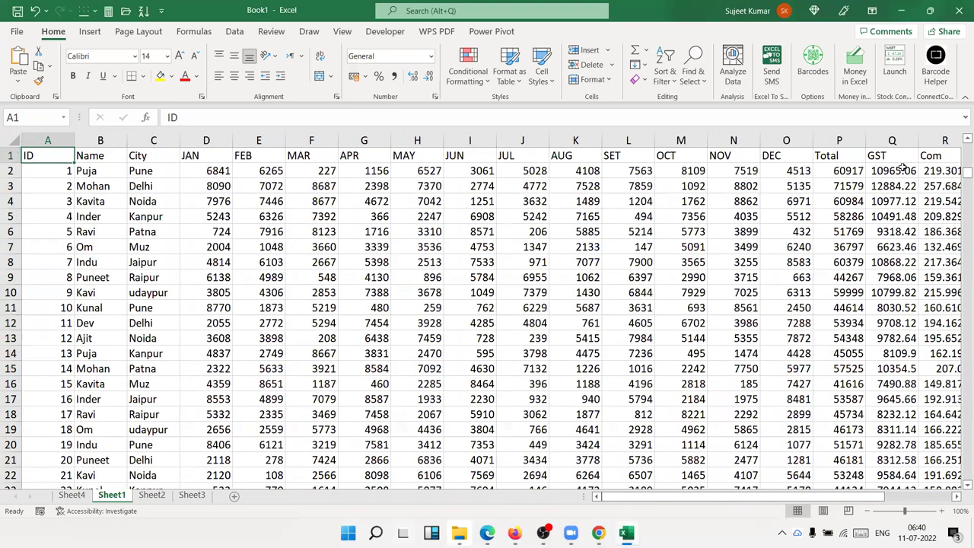
{"action": "key", "text": "ctrl+Right"}
{"action": "key", "text": "Left"}
{"action": "key", "text": "Down"}
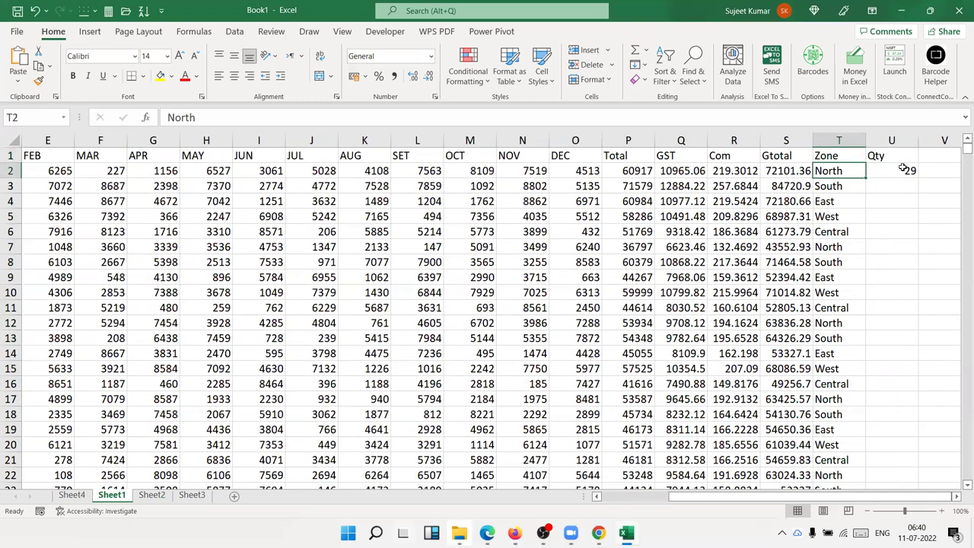
{"action": "key", "text": "ctrl+Down"}
{"action": "key", "text": "Up"}
{"action": "key", "text": "Right"}
{"action": "key", "text": "Up"}
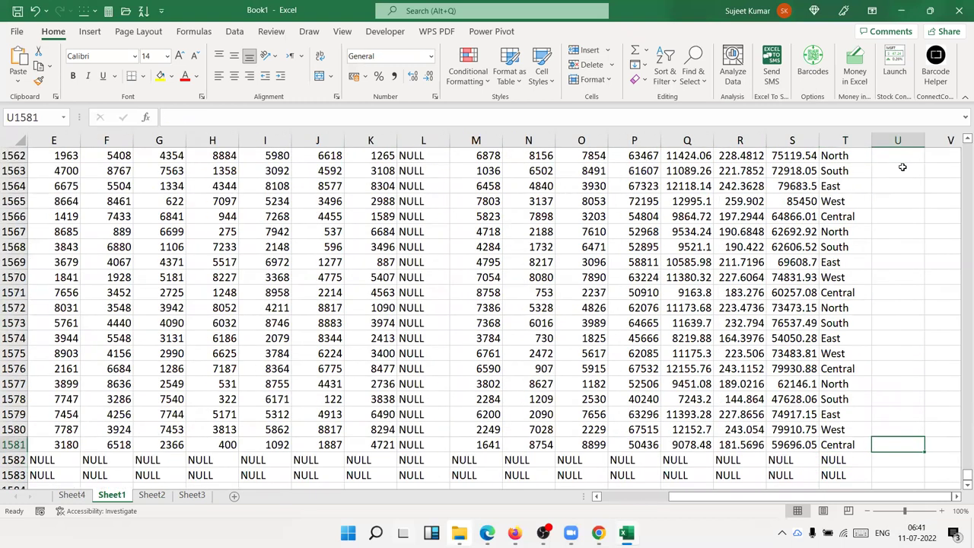
{"action": "key", "text": "ctrl+Up"}
{"action": "key", "text": "ctrl+space"}
{"action": "key", "text": "ctrl+d"}
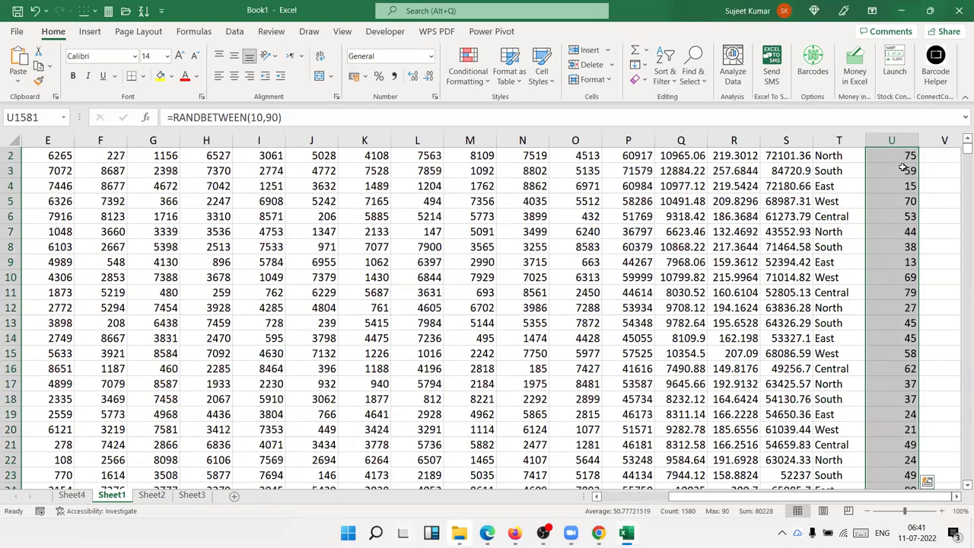
Delete the trailing NULL row at the bottom of the data.
{"action": "key", "text": "ctrl+Down"}
{"action": "key", "text": "Left"}
{"action": "key", "text": "Down"}
{"action": "key", "text": "shift+space"}
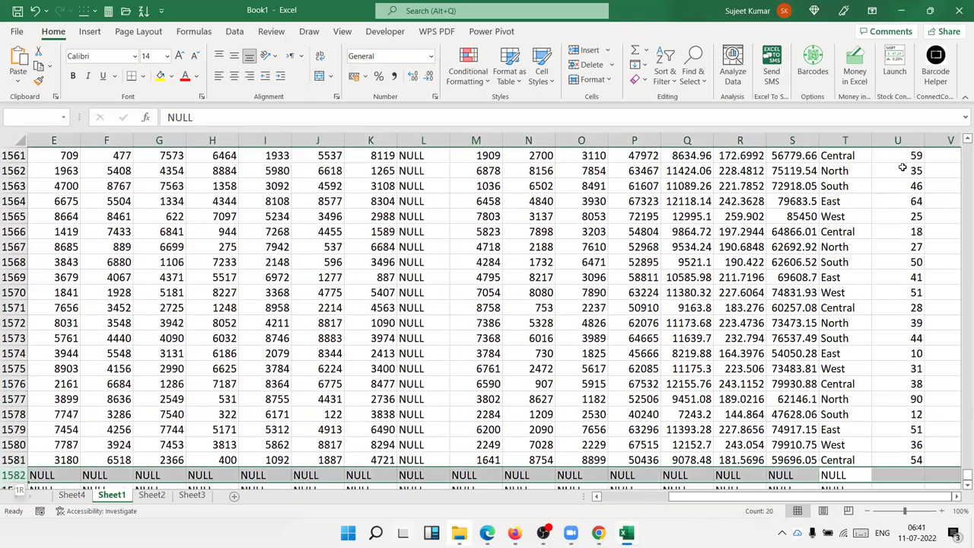
{"action": "key", "text": "ctrl+minus"}
Copy the Qty column and paste it back as fixed values.
{"action": "key", "text": "Up"}
{"action": "key", "text": "Right"}
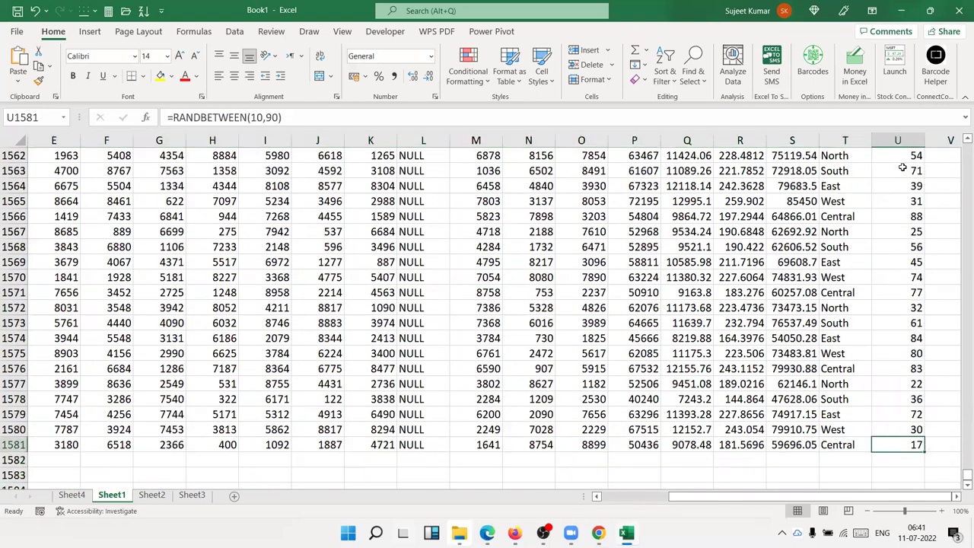
{"action": "key", "text": "ctrl+Up"}
{"action": "key", "text": "ctrl+space"}
{"action": "key", "text": "ctrl+c"}
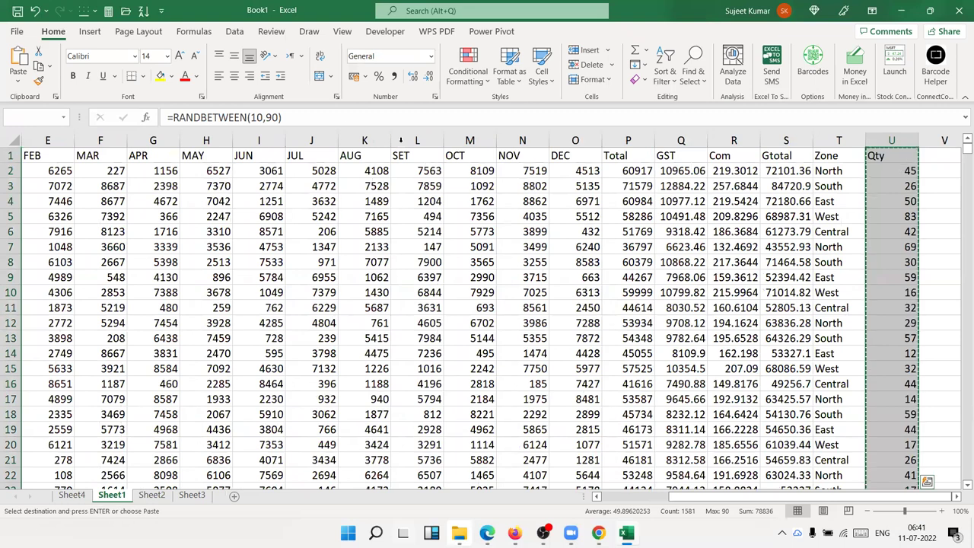
{"action": "left_click", "coordinate": [18, 76]}
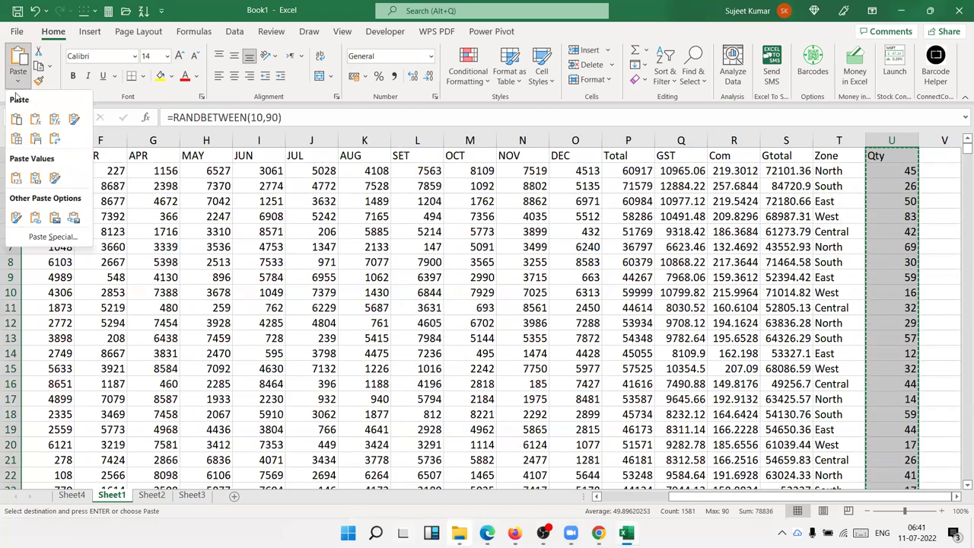
{"action": "left_click", "coordinate": [17, 178]}
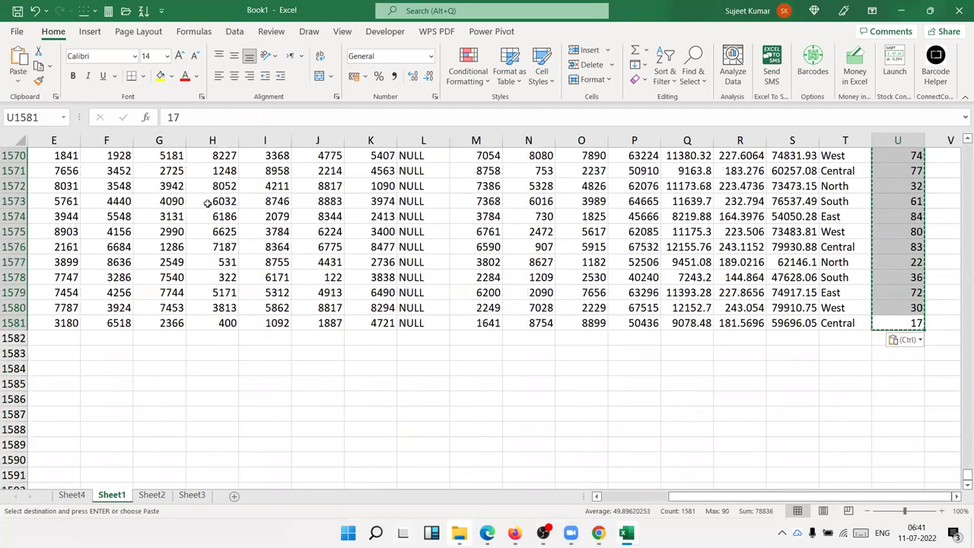
{"action": "key", "text": "Escape"}
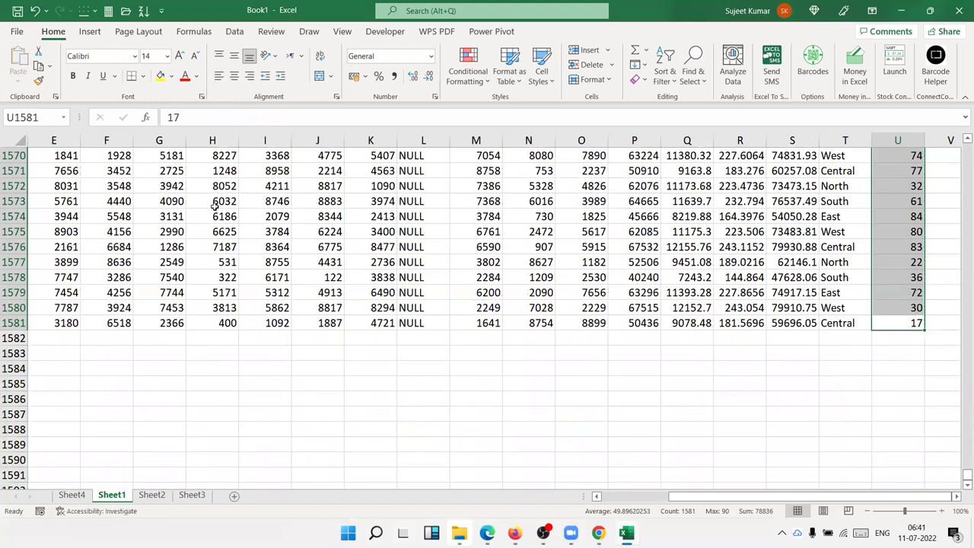
Select the entire data table from the header row down.
{"action": "key", "text": "ctrl+Up"}
{"action": "key", "text": "ctrl+Left"}
{"action": "key", "text": "ctrl+shift+Right"}
{"action": "key", "text": "ctrl+shift+Down"}
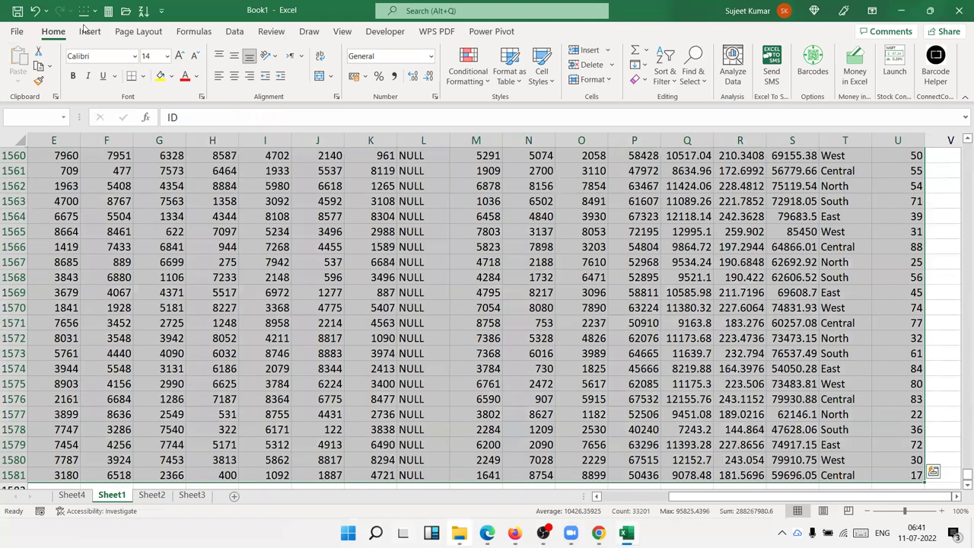
Insert a PivotTable from the selected data on a new worksheet.
{"action": "left_click", "coordinate": [89, 31]}
{"action": "left_click", "coordinate": [32, 60]}
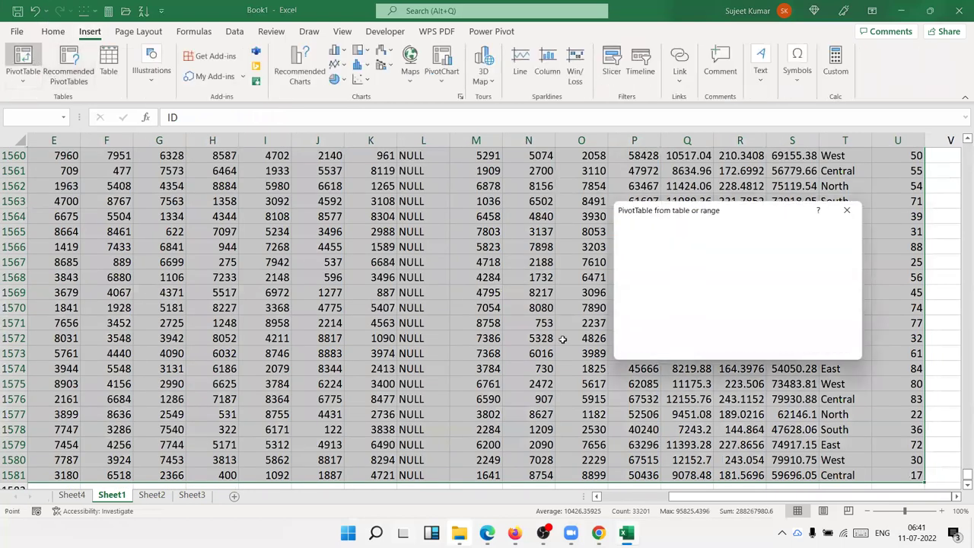
{"action": "left_click", "coordinate": [795, 359]}
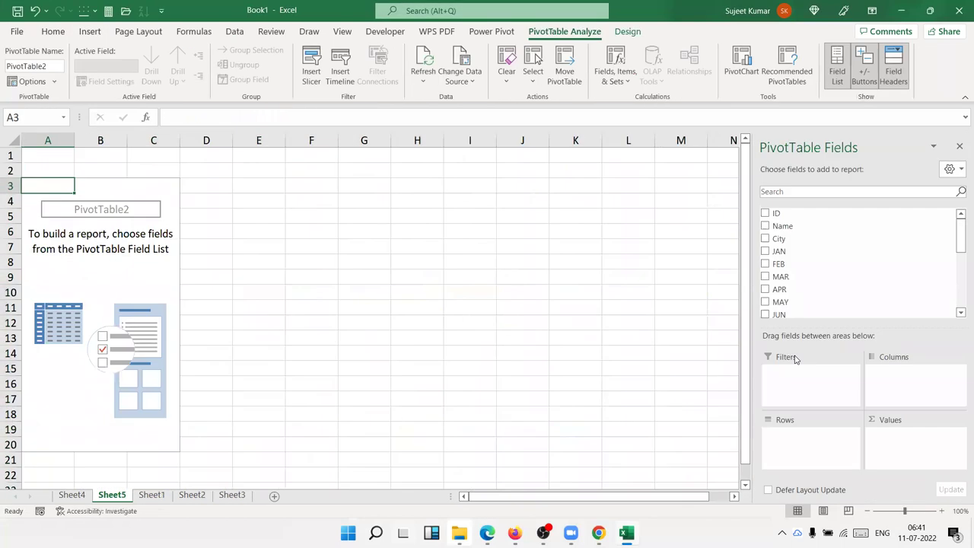
Sum Qty by Name in the pivot, from 6434 for Puja to a 78836 total.
{"action": "scroll", "coordinate": [832, 274], "scroll_direction": "down", "scroll_amount": 5}
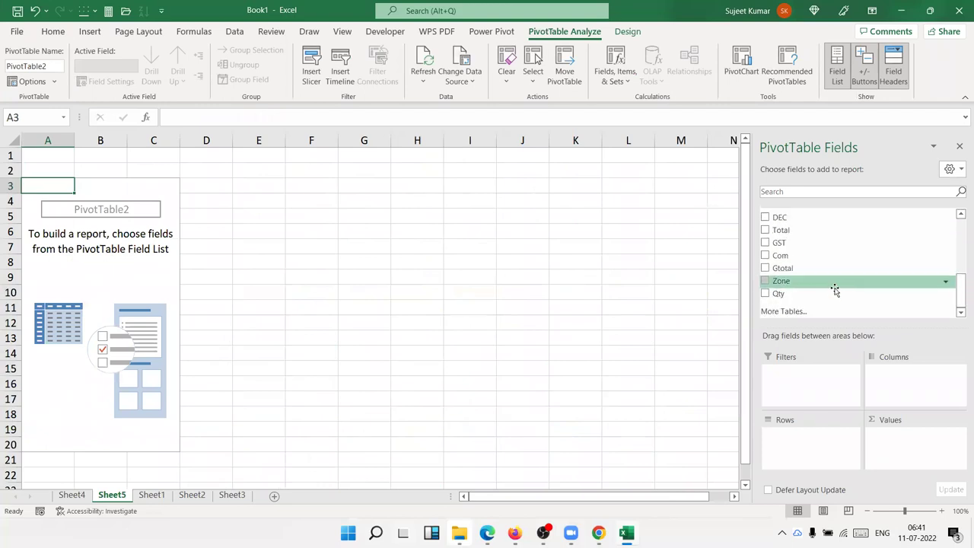
{"action": "left_click_drag", "start_coordinate": [832, 295], "coordinate": [890, 436]}
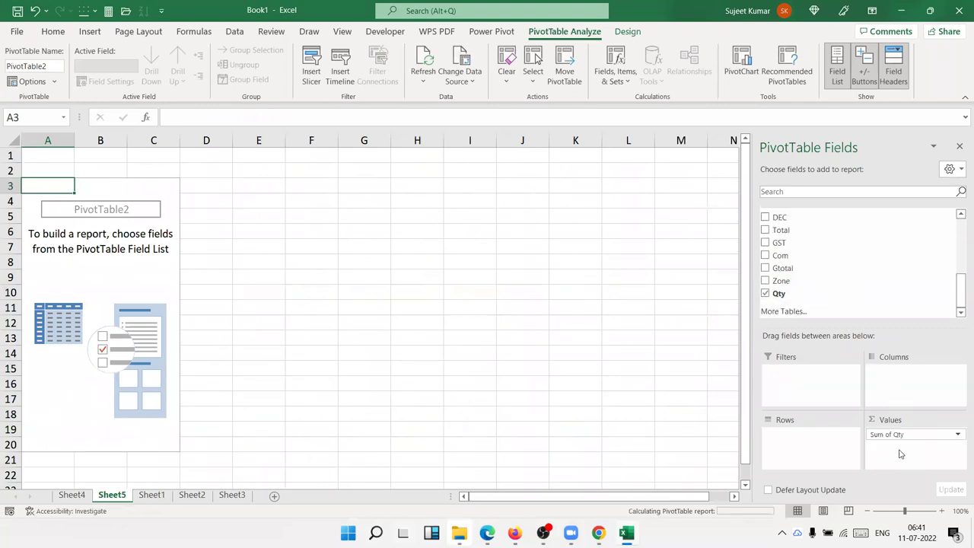
{"action": "scroll", "coordinate": [819, 258], "scroll_direction": "up", "scroll_amount": 5}
{"action": "mouse_move", "coordinate": [819, 226]}
{"action": "left_mouse_down"}
{"action": "mouse_move", "coordinate": [848, 455]}
{"action": "mouse_move", "coordinate": [835, 441]}
{"action": "left_mouse_up"}
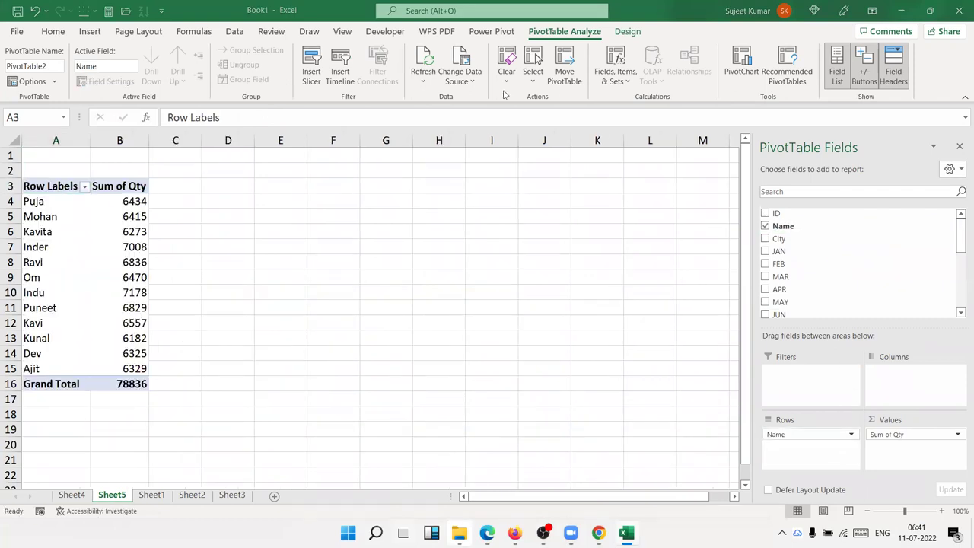
{"action": "left_click_drag", "start_coordinate": [131, 367], "coordinate": [119, 203]}
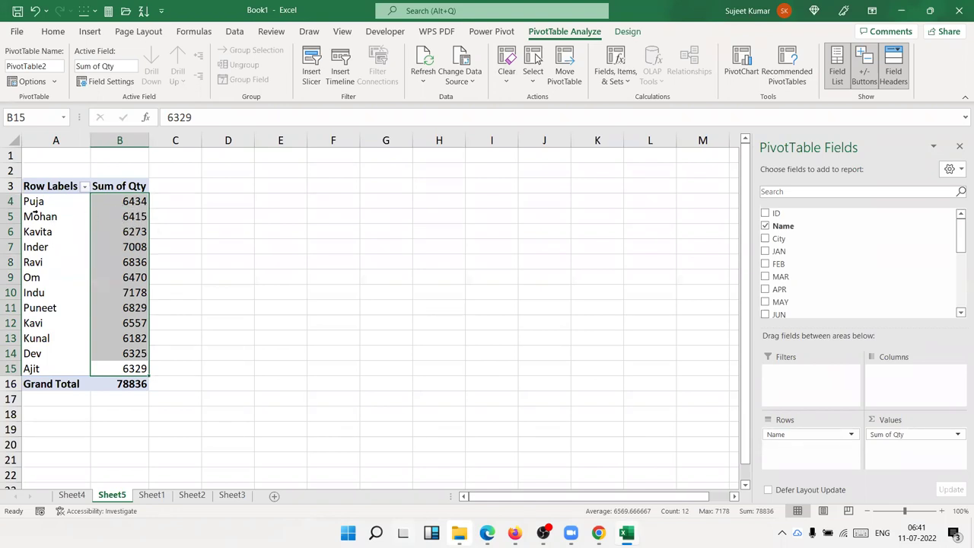
{"action": "left_click", "coordinate": [141, 201]}
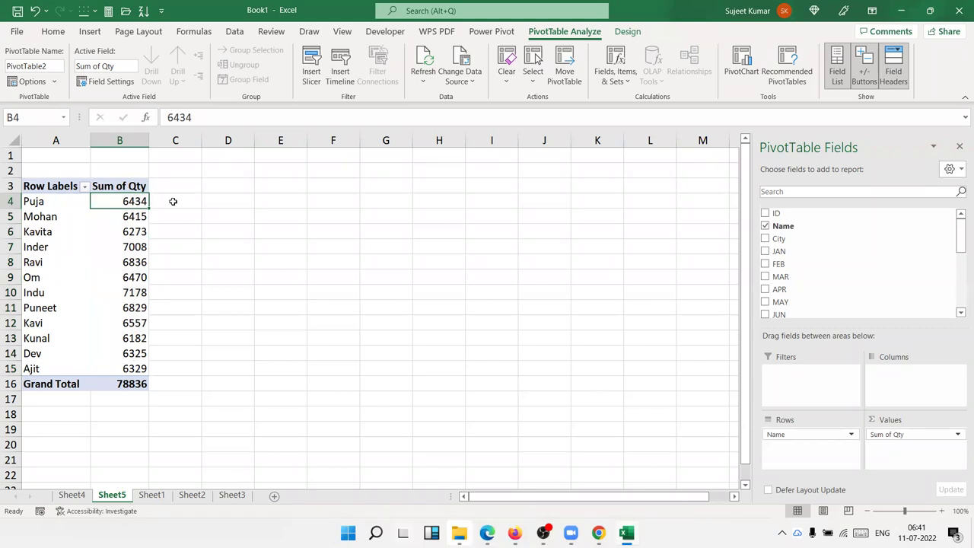
Return to Sheet1's monthly sales source data.
{"action": "left_click", "coordinate": [153, 495]}
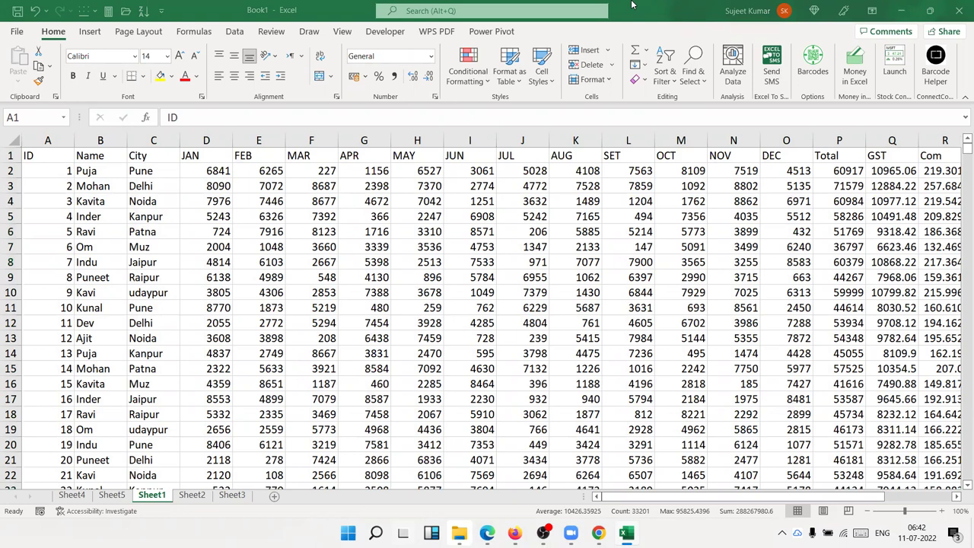
Below the last data row, enter the label 'Target' in cell B1582.
{"action": "key", "text": "ctrl+a"}
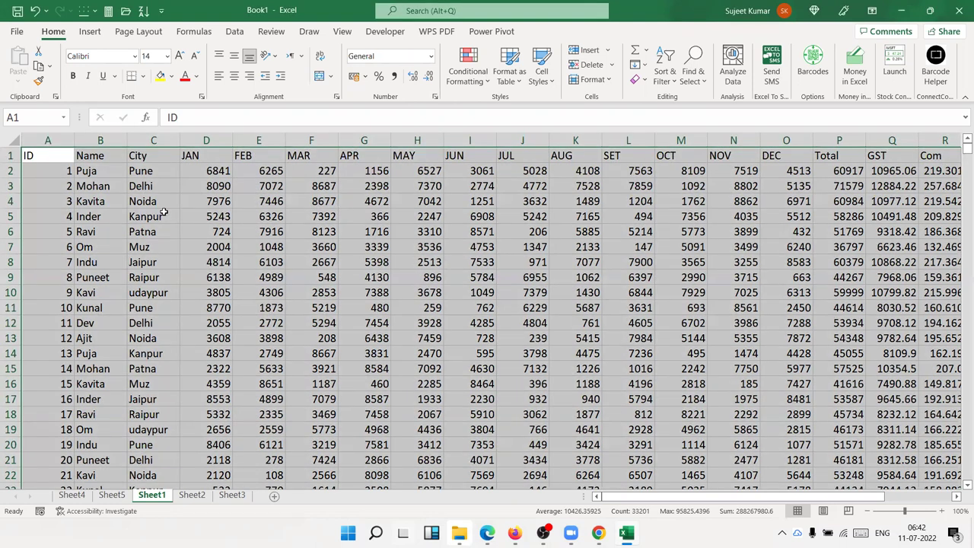
{"action": "left_click", "coordinate": [134, 187]}
{"action": "key", "text": "ctrl+Down"}
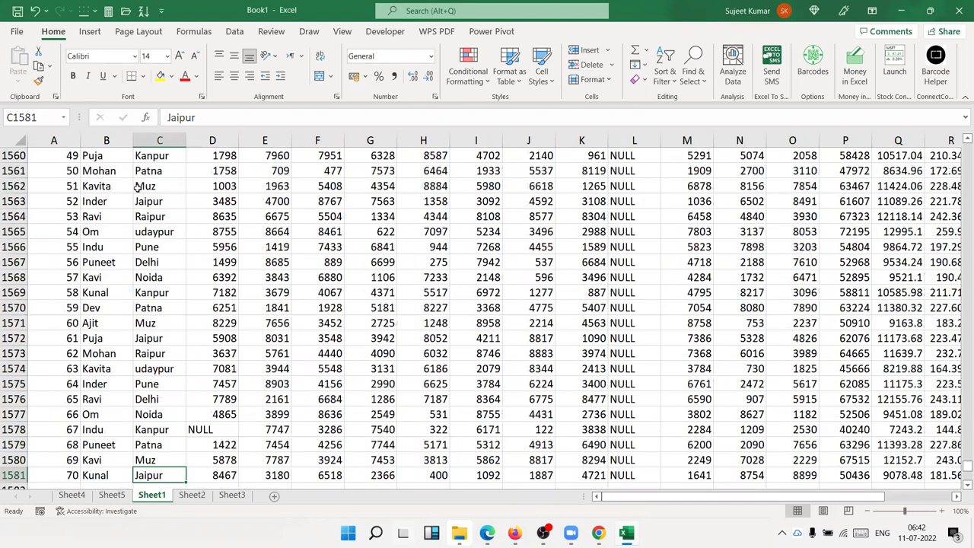
{"action": "key", "text": "Left"}
{"action": "key", "text": "Down"}
{"action": "type", "text": "T"}
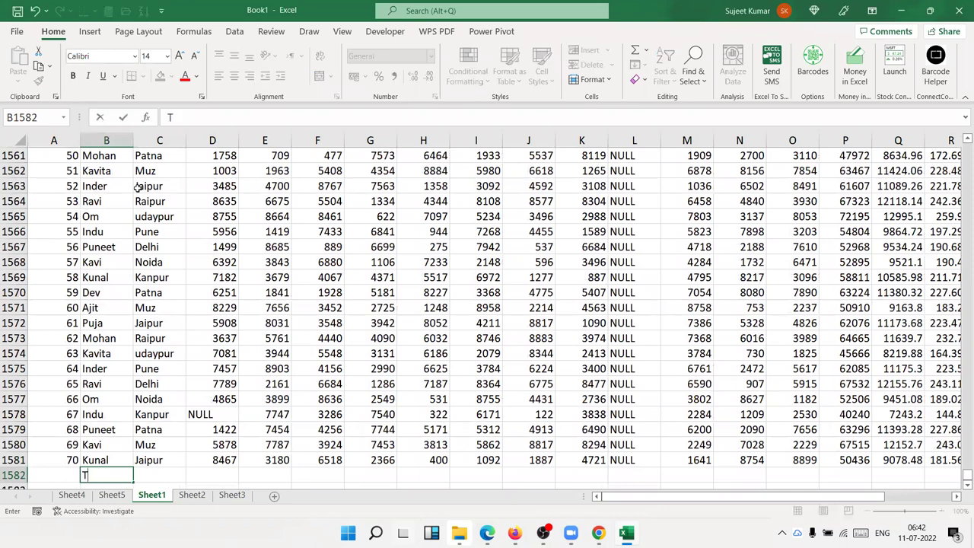
{"action": "type", "text": "arget"}
{"action": "key", "text": "Up"}
Enter 9000 as the Target row's Qty in U1582, then return to the Sheet5 pivot.
{"action": "key", "text": "ctrl+Right"}
{"action": "key", "text": "Down"}
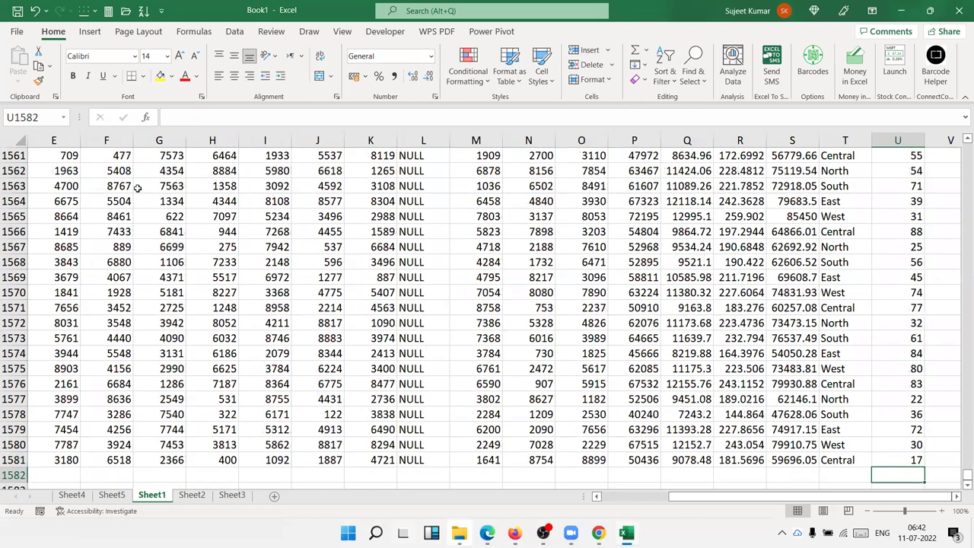
{"action": "type", "text": "9000"}
{"action": "key", "text": "Return"}
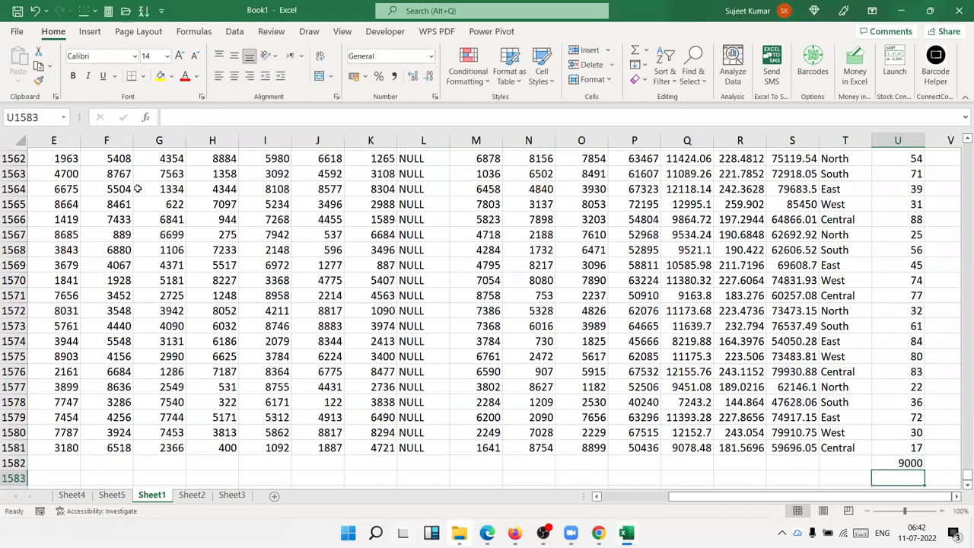
{"action": "key", "text": "Up"}
{"action": "key", "text": "ctrl+Left"}
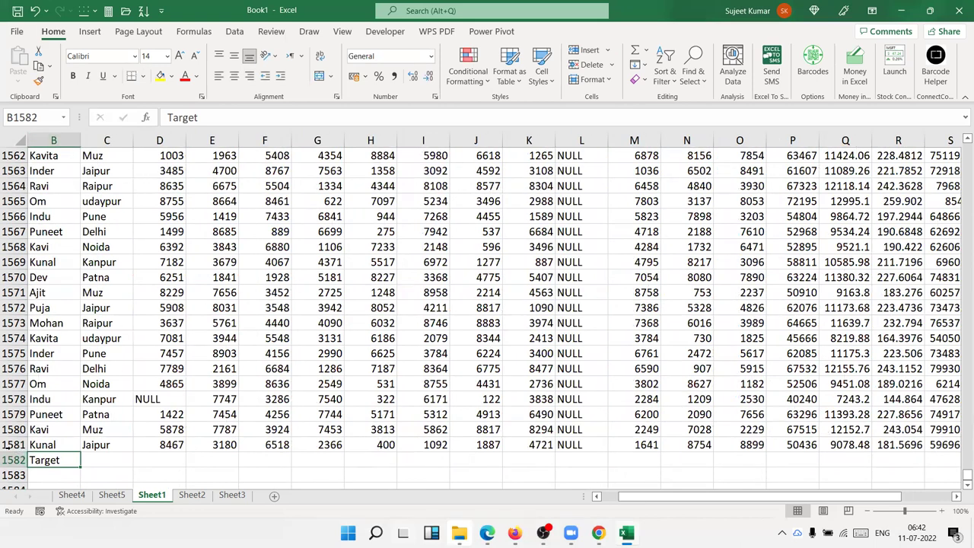
{"action": "left_click", "coordinate": [11, 446]}
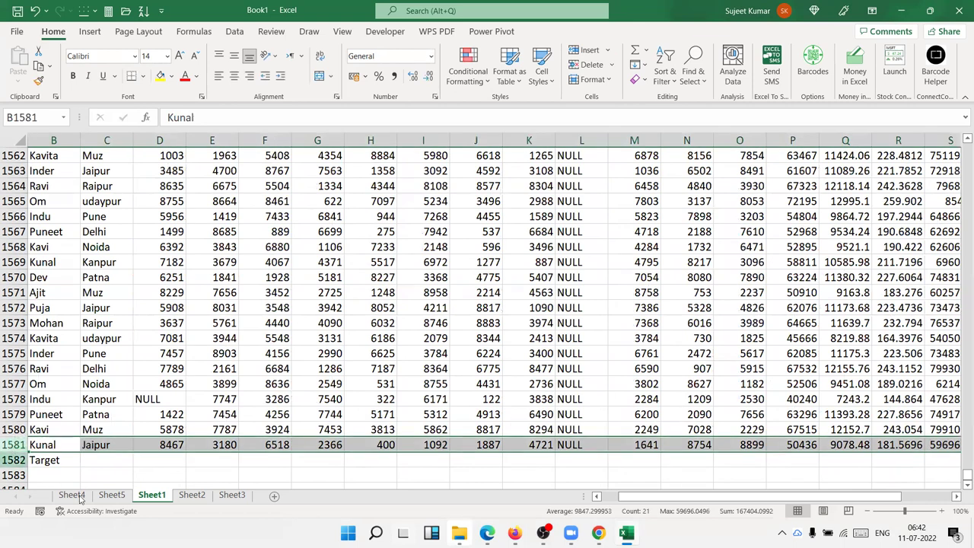
{"action": "left_click", "coordinate": [112, 494]}
{"action": "right_click", "coordinate": [123, 354]}
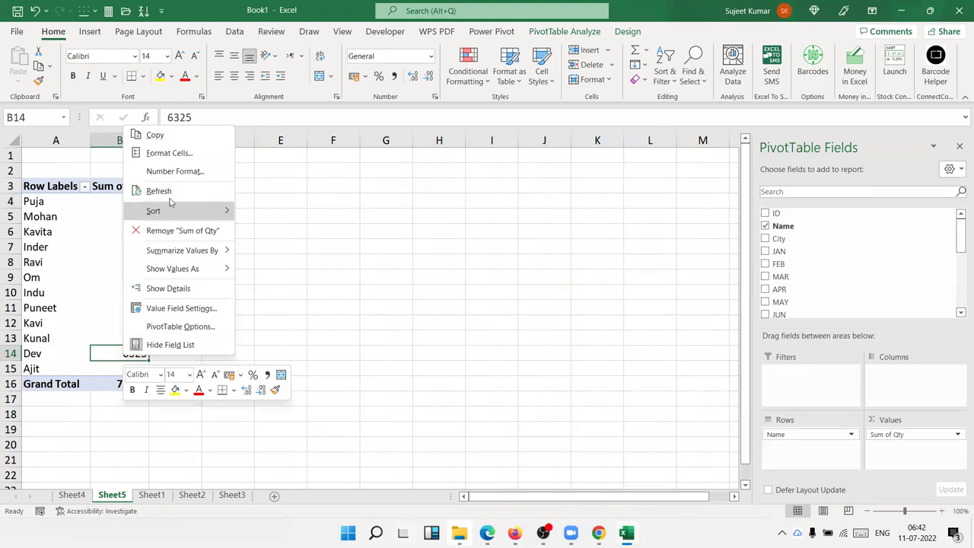
{"action": "left_click", "coordinate": [172, 192]}
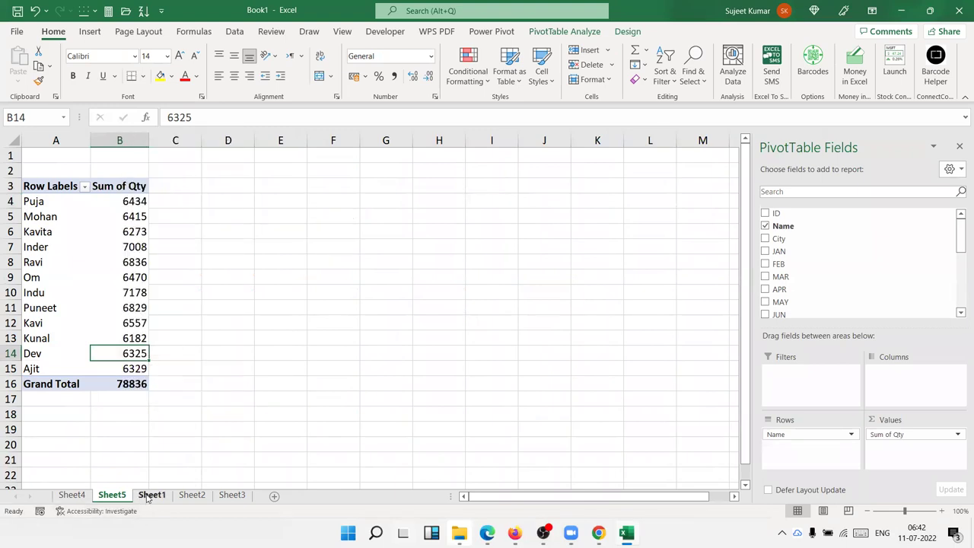
{"action": "left_click", "coordinate": [151, 495]}
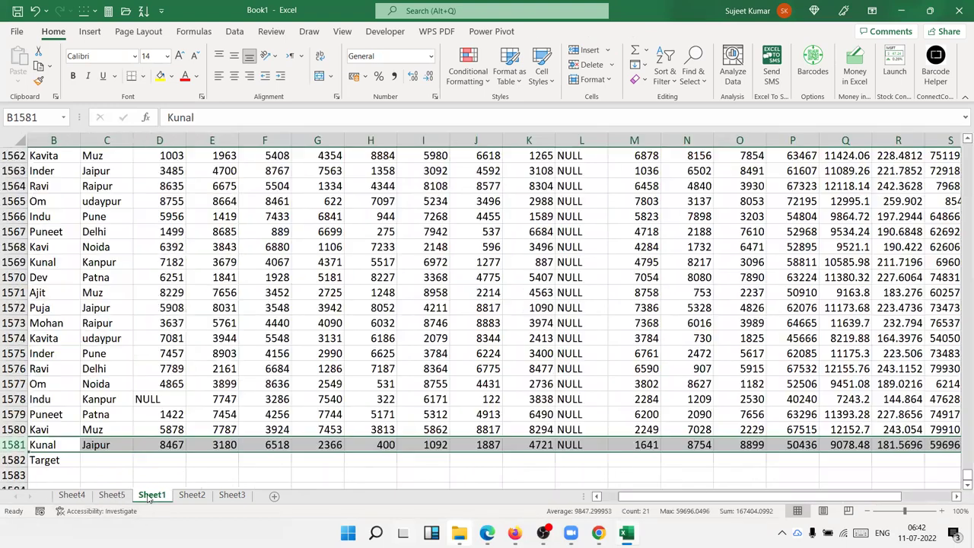
{"action": "left_click", "coordinate": [47, 461]}
{"action": "left_click", "coordinate": [23, 444]}
{"action": "left_click", "coordinate": [8, 460]}
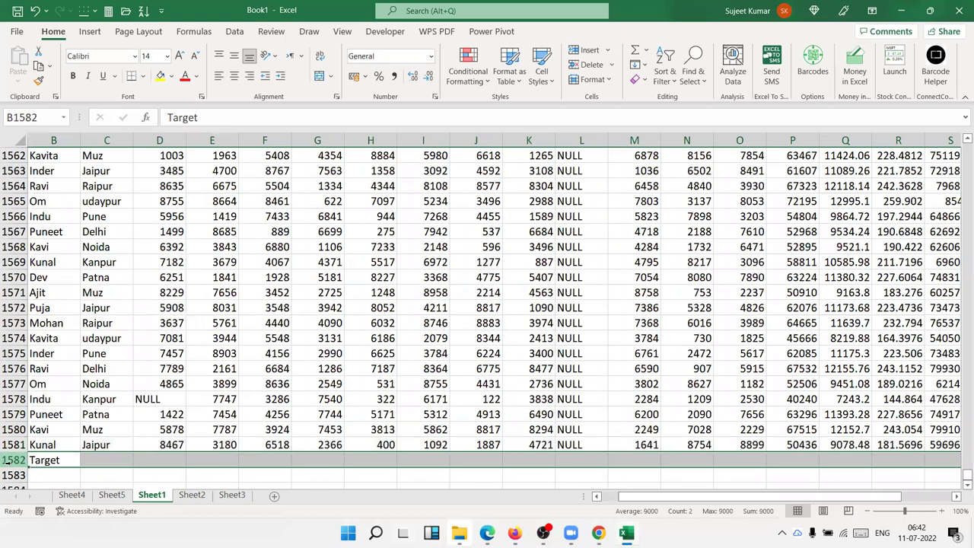
{"action": "left_click", "coordinate": [176, 496]}
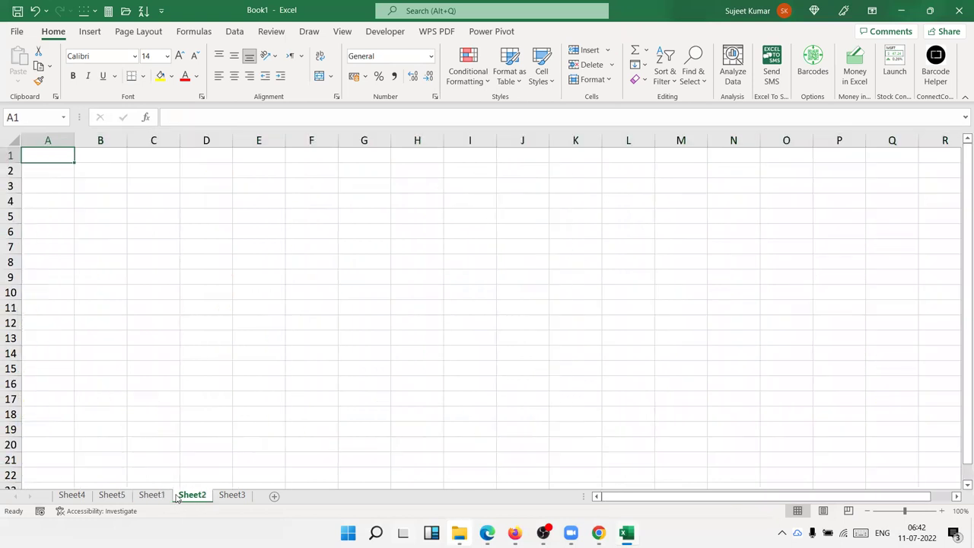
{"action": "left_click", "coordinate": [112, 495]}
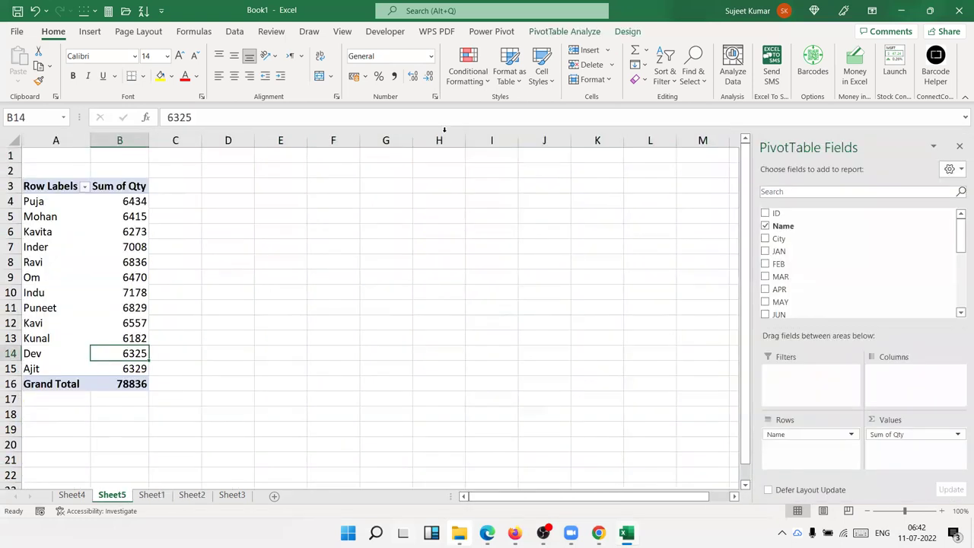
{"action": "left_click", "coordinate": [578, 31]}
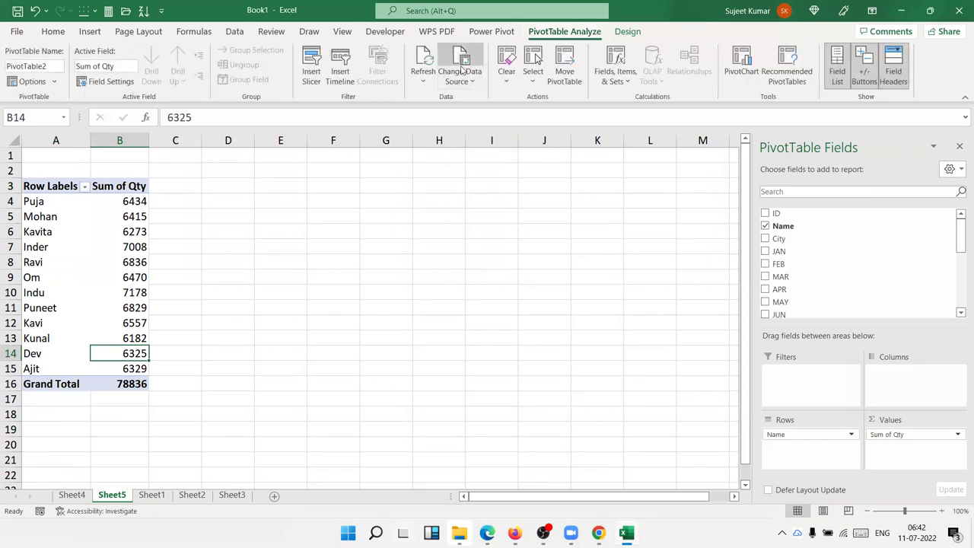
Change the pivot's data source to Sheet1!$A$1:$U$1582 so it includes the Target row.
{"action": "left_click", "coordinate": [462, 70]}
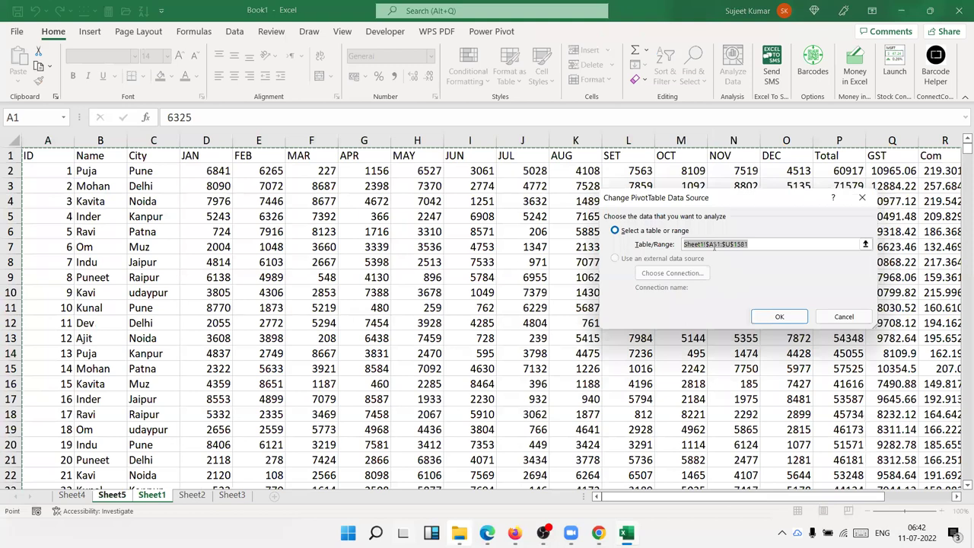
{"action": "left_click", "coordinate": [55, 157]}
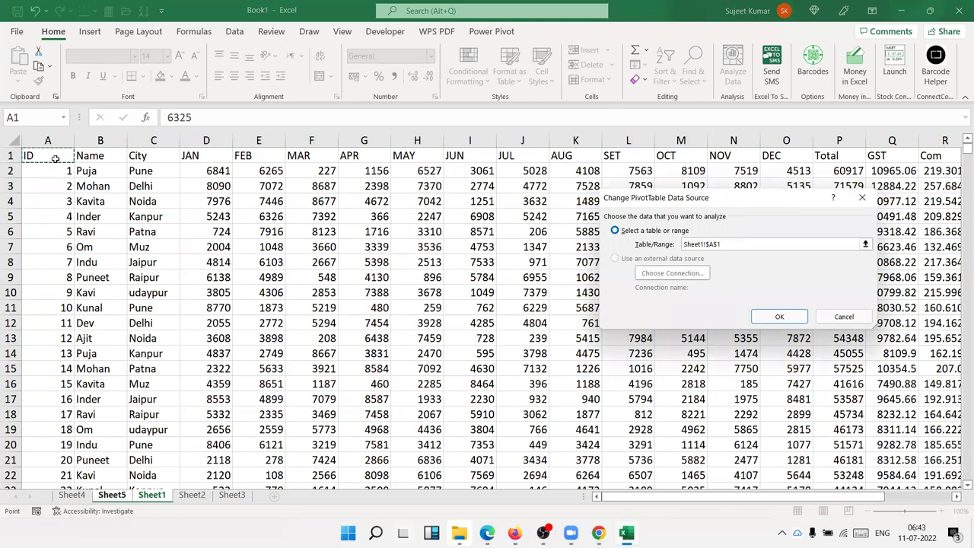
{"action": "key", "text": "ctrl+shift+Right"}
{"action": "key", "text": "ctrl+shift+Down"}
{"action": "key", "text": "shift+Down"}
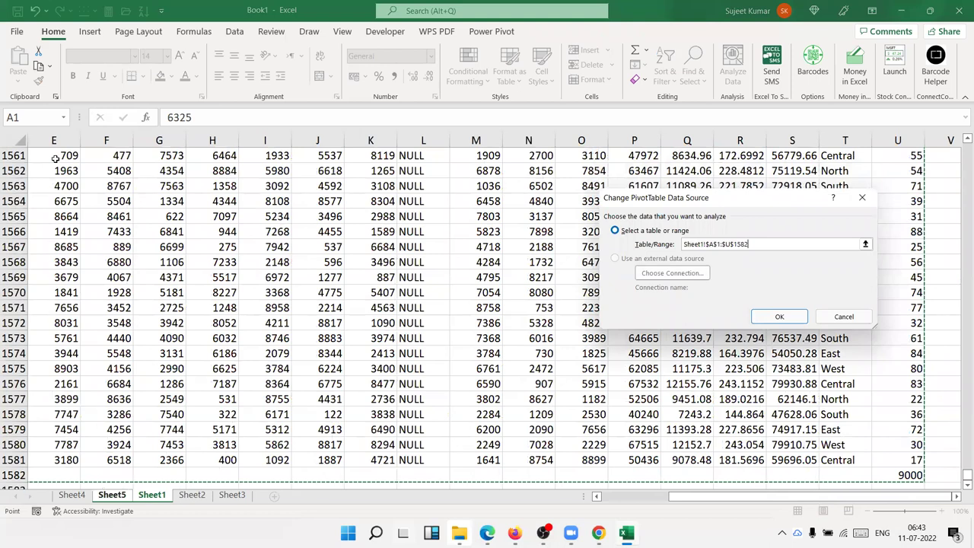
{"action": "left_click", "coordinate": [781, 318]}
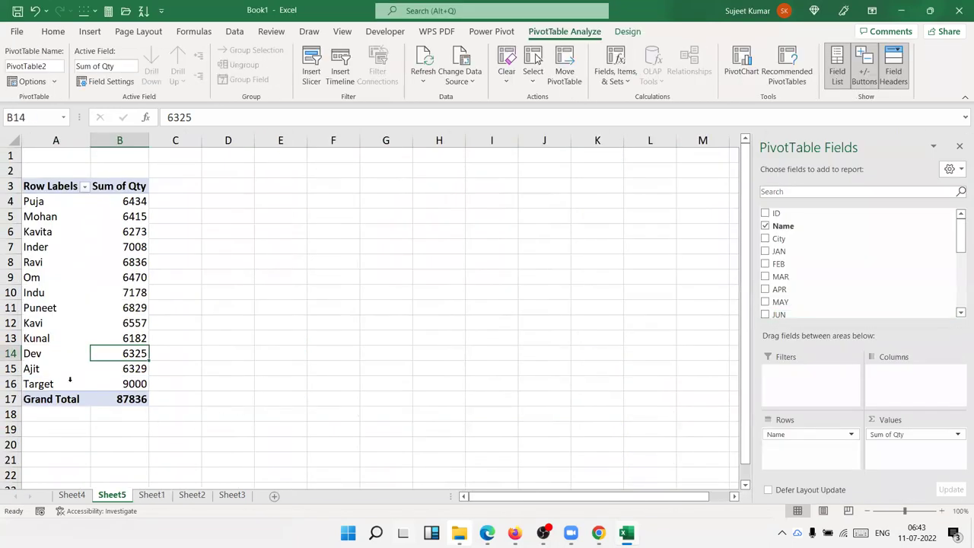
Add Qty to the pivot values a second time as Sum of Qty2.
{"action": "left_click", "coordinate": [144, 383]}
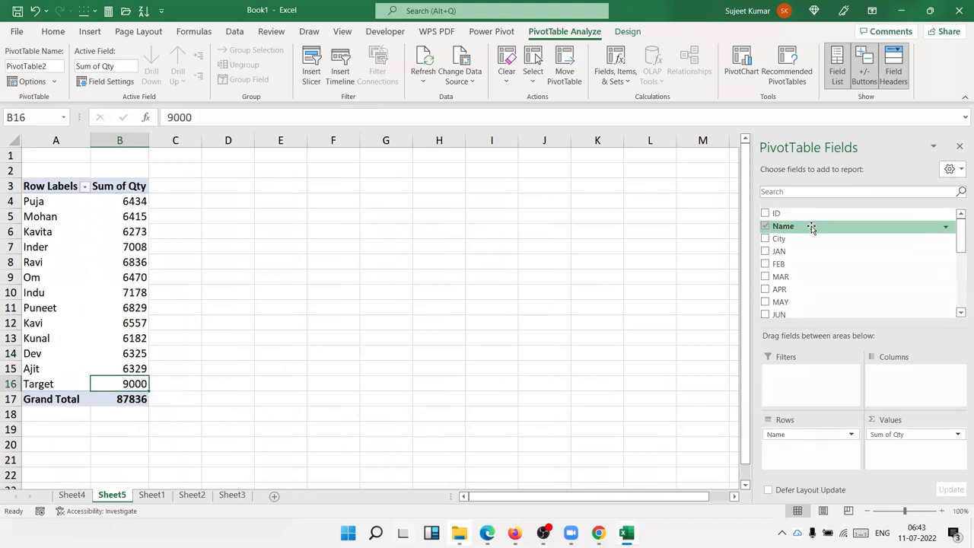
{"action": "scroll", "coordinate": [814, 281], "scroll_direction": "down", "scroll_amount": 5}
{"action": "left_click_drag", "start_coordinate": [815, 294], "coordinate": [888, 448]}
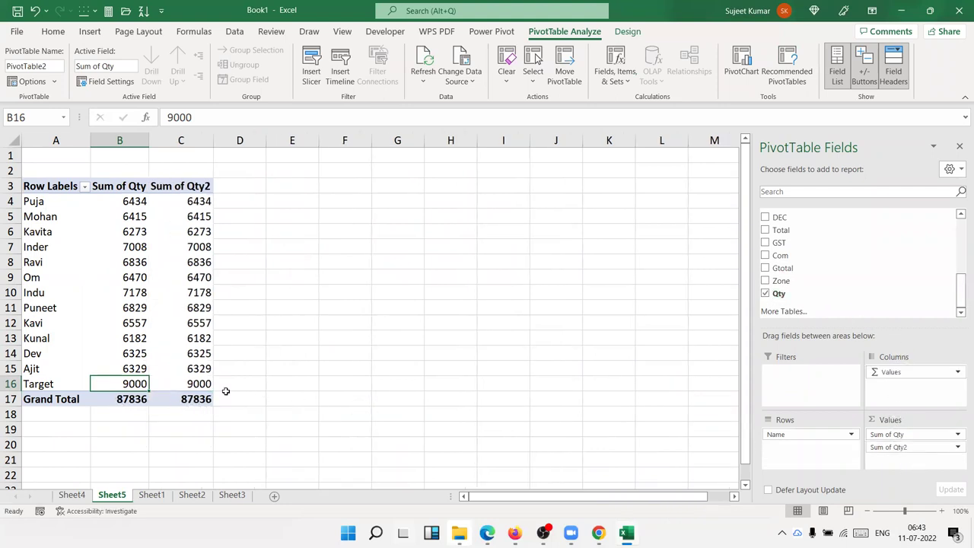
{"action": "left_click", "coordinate": [196, 383]}
{"action": "left_click_drag", "start_coordinate": [201, 367], "coordinate": [198, 197]}
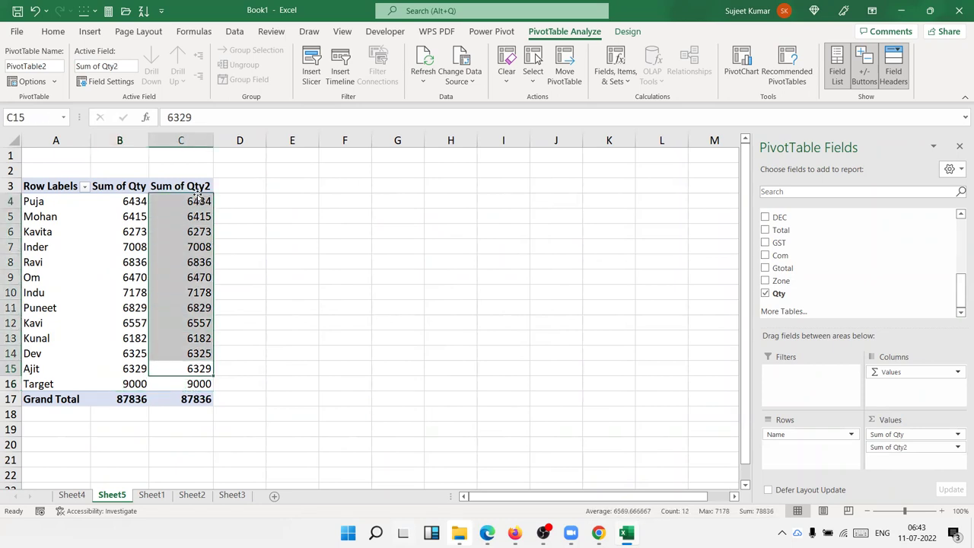
Show Sum of Qty2 as % Of, base field Name, base item Target.
{"action": "left_click", "coordinate": [913, 446]}
{"action": "left_click", "coordinate": [903, 430]}
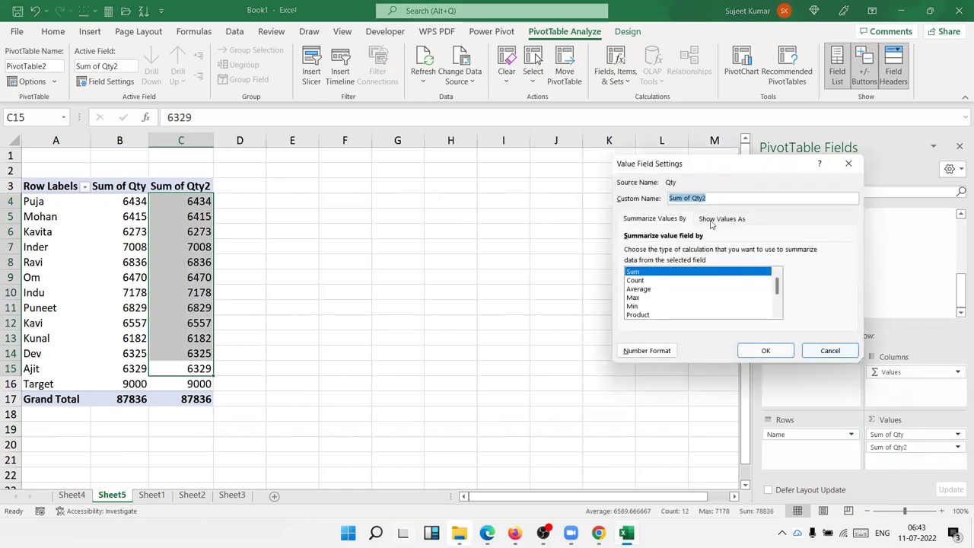
{"action": "left_click", "coordinate": [711, 221]}
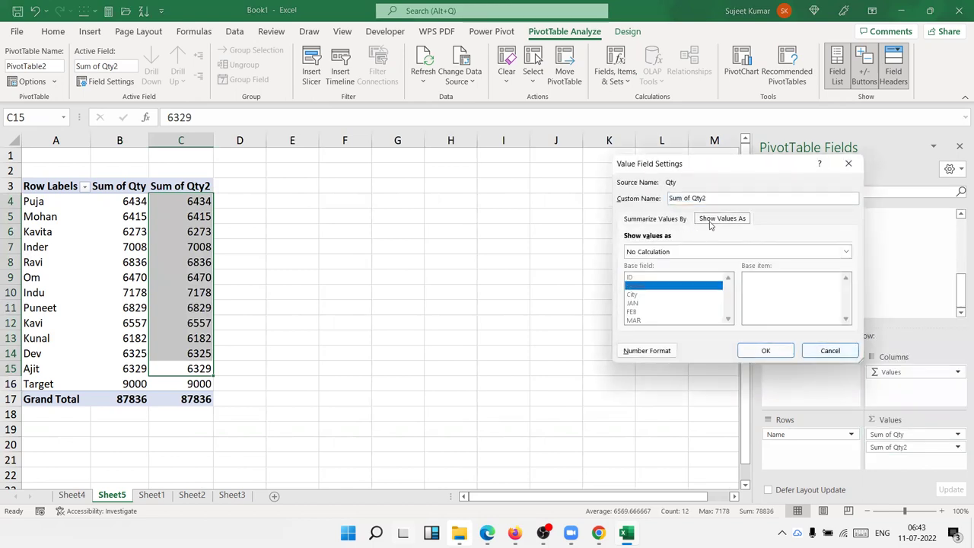
{"action": "left_click", "coordinate": [677, 252]}
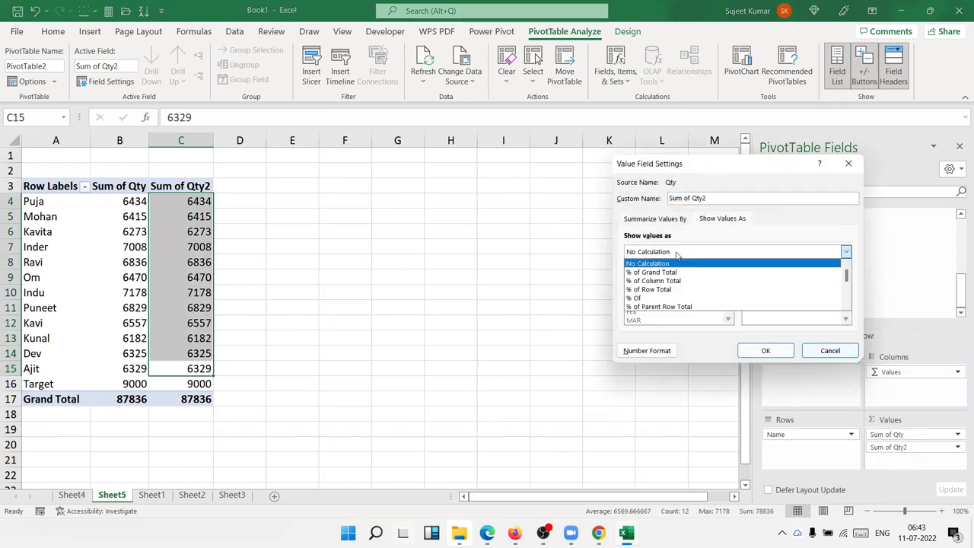
{"action": "left_click", "coordinate": [672, 298]}
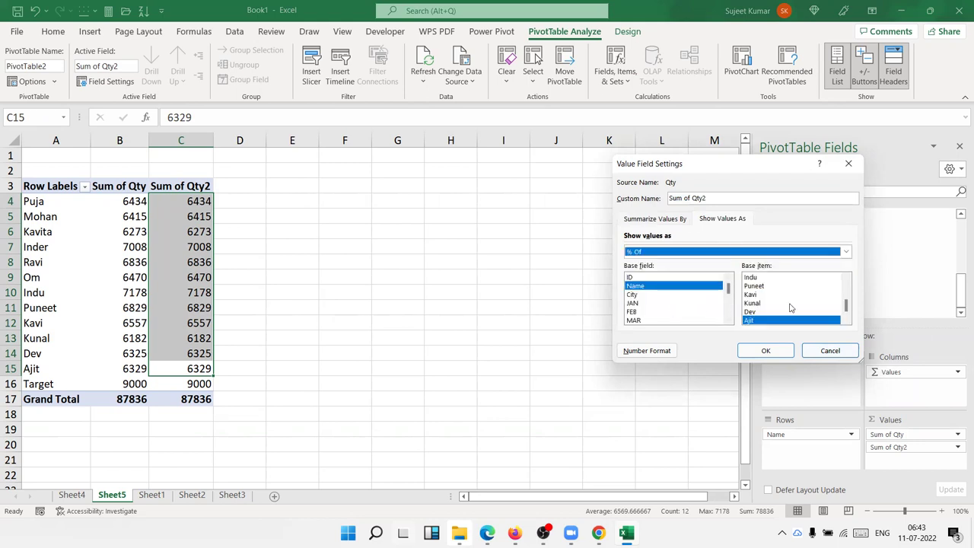
{"action": "left_click_drag", "start_coordinate": [845, 305], "coordinate": [844, 315]}
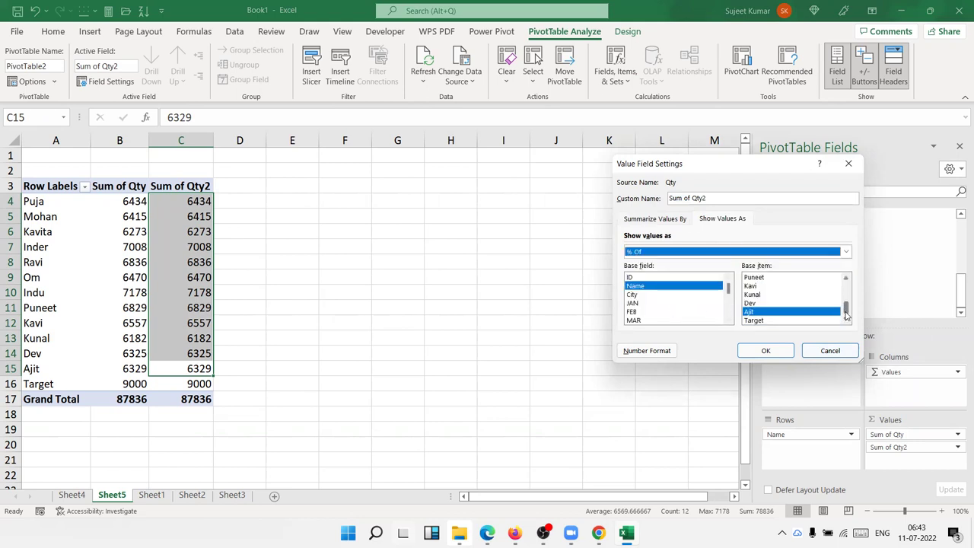
{"action": "left_click", "coordinate": [773, 321]}
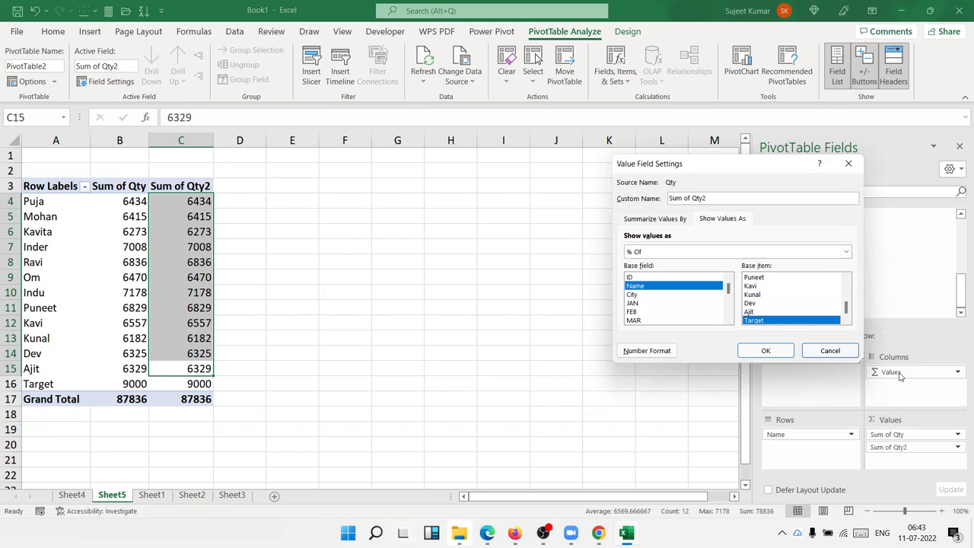
{"action": "left_click", "coordinate": [765, 353]}
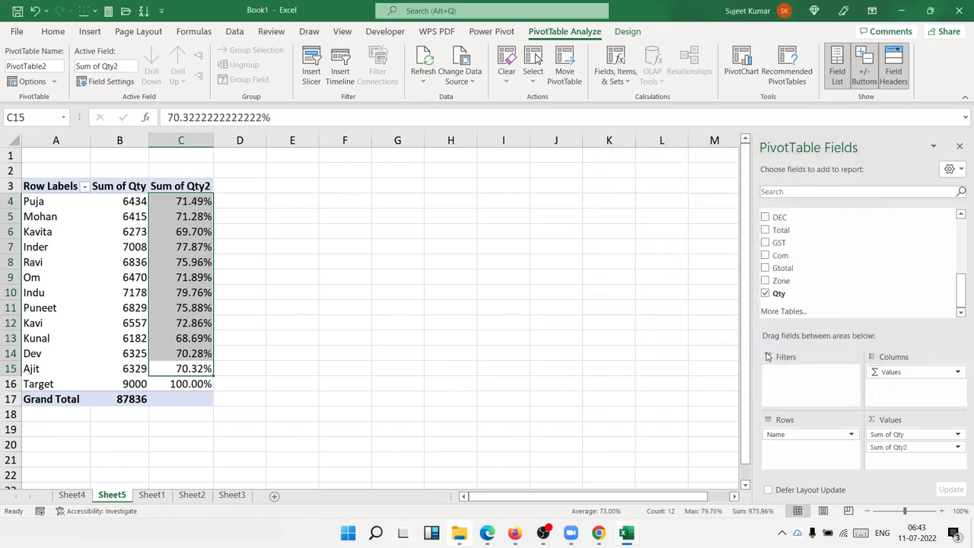
{"action": "left_click", "coordinate": [193, 247]}
{"action": "left_click", "coordinate": [189, 279]}
{"action": "left_click", "coordinate": [190, 323]}
{"action": "left_click", "coordinate": [190, 352]}
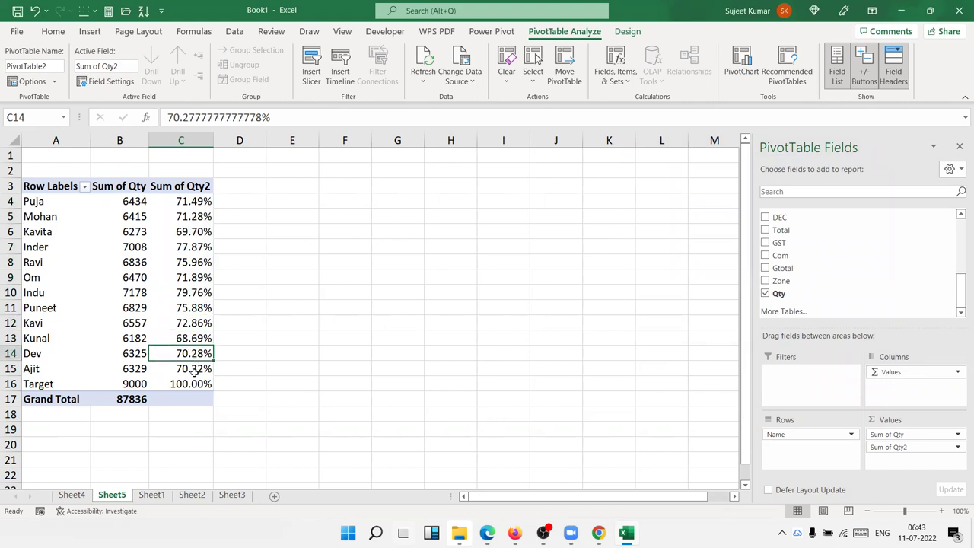
{"action": "left_click_drag", "start_coordinate": [194, 370], "coordinate": [181, 203]}
{"action": "mouse_move", "coordinate": [181, 203]}
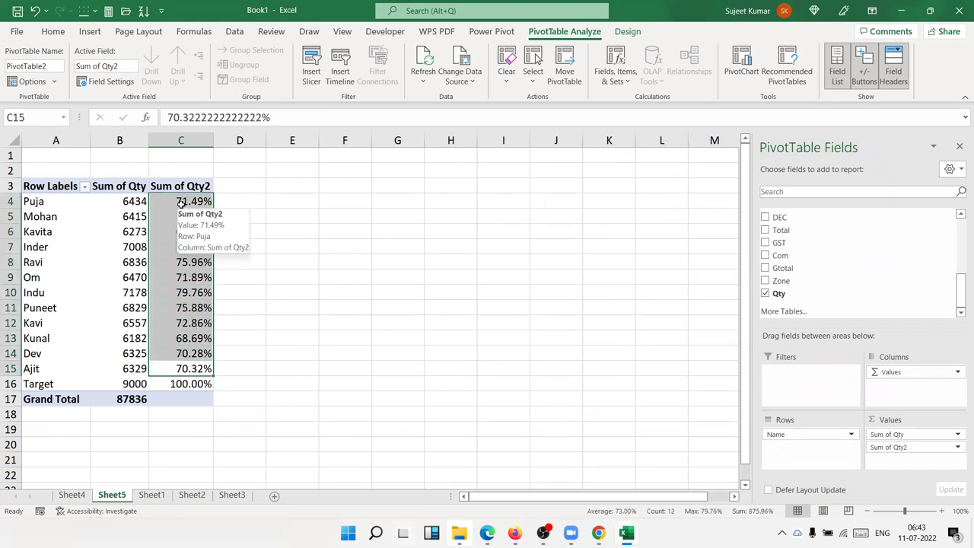
{"action": "left_click", "coordinate": [913, 447]}
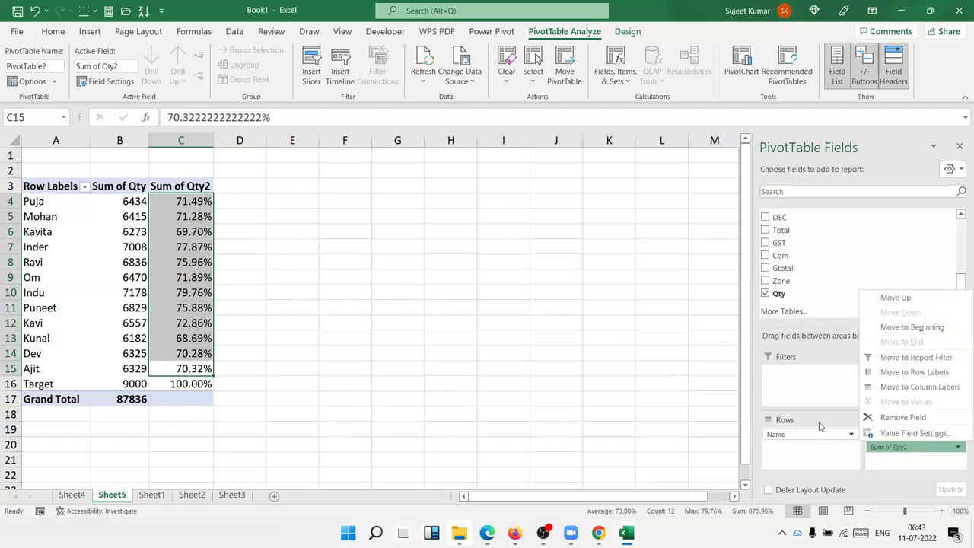
{"action": "left_click", "coordinate": [957, 446]}
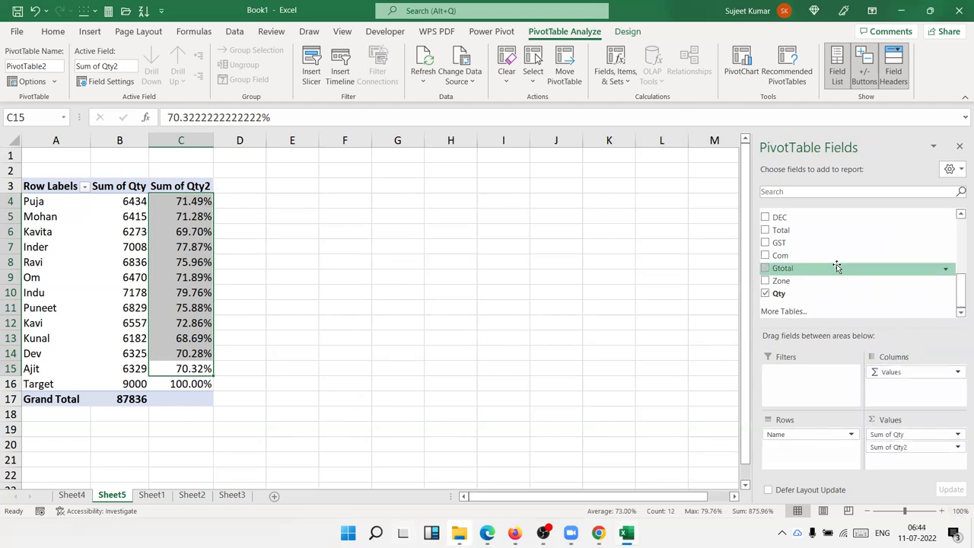
{"action": "scroll", "coordinate": [836, 268], "scroll_direction": "up", "scroll_amount": 2}
{"action": "scroll", "coordinate": [835, 274], "scroll_direction": "up", "scroll_amount": 3}
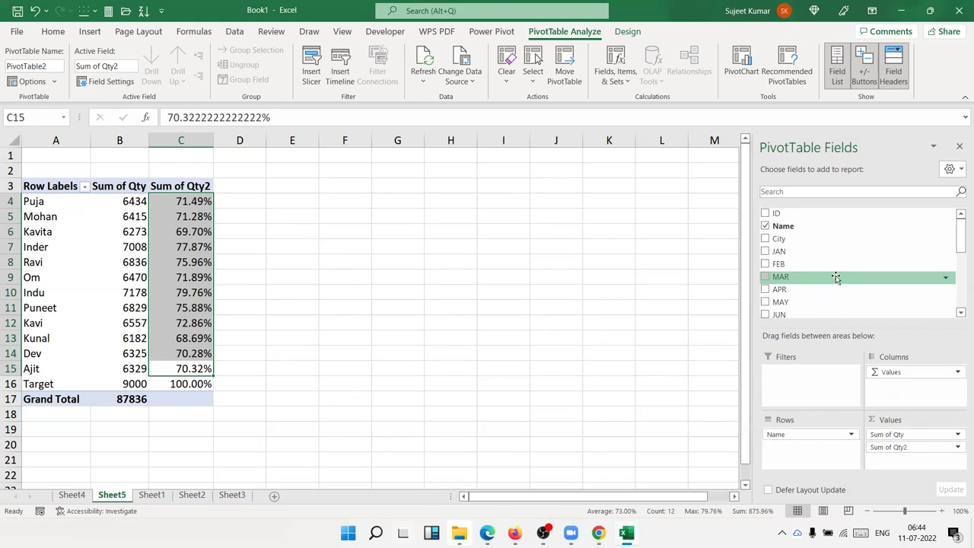
{"action": "scroll", "coordinate": [835, 277], "scroll_direction": "down", "scroll_amount": 5}
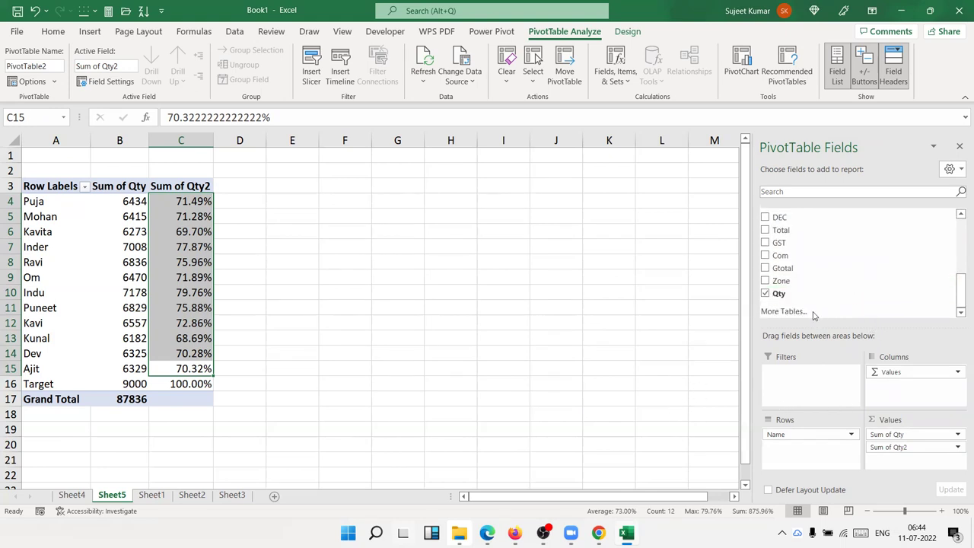
{"action": "scroll", "coordinate": [813, 304], "scroll_direction": "up", "scroll_amount": 5}
{"action": "scroll", "coordinate": [814, 297], "scroll_direction": "down", "scroll_amount": 5}
Put Zone in the pivot rows and remove Name, Sum of Qty and Sum of Qty2.
{"action": "left_click_drag", "start_coordinate": [815, 280], "coordinate": [835, 449]}
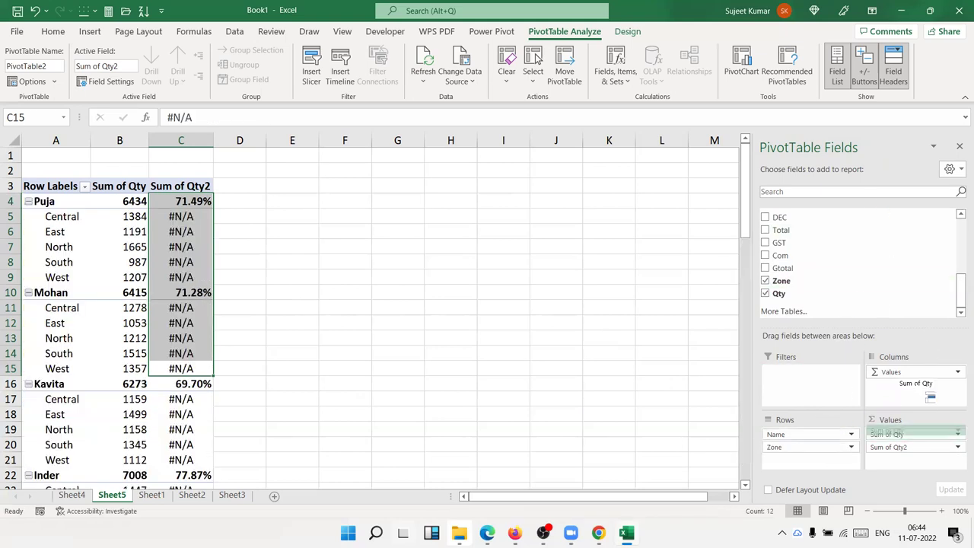
{"action": "left_click_drag", "start_coordinate": [909, 434], "coordinate": [905, 235]}
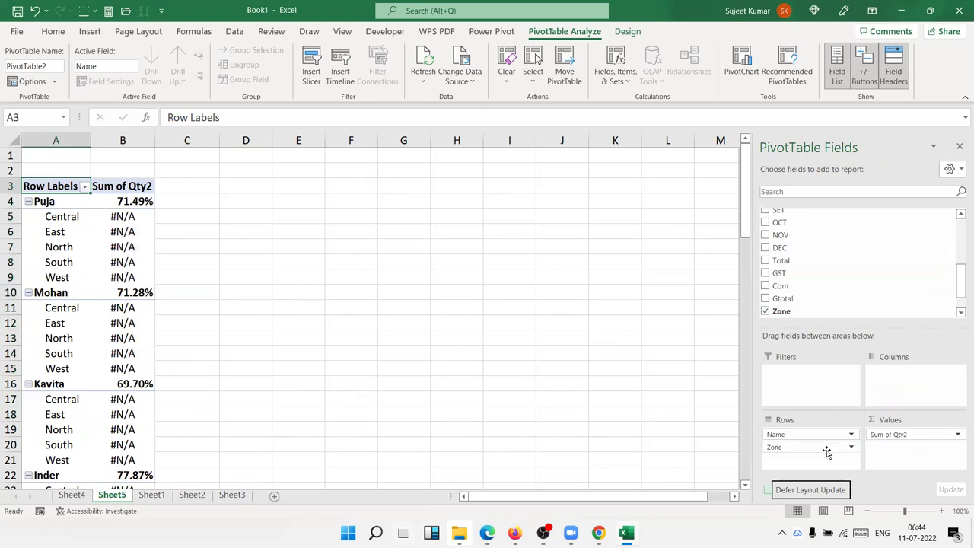
{"action": "left_click_drag", "start_coordinate": [819, 434], "coordinate": [870, 241]}
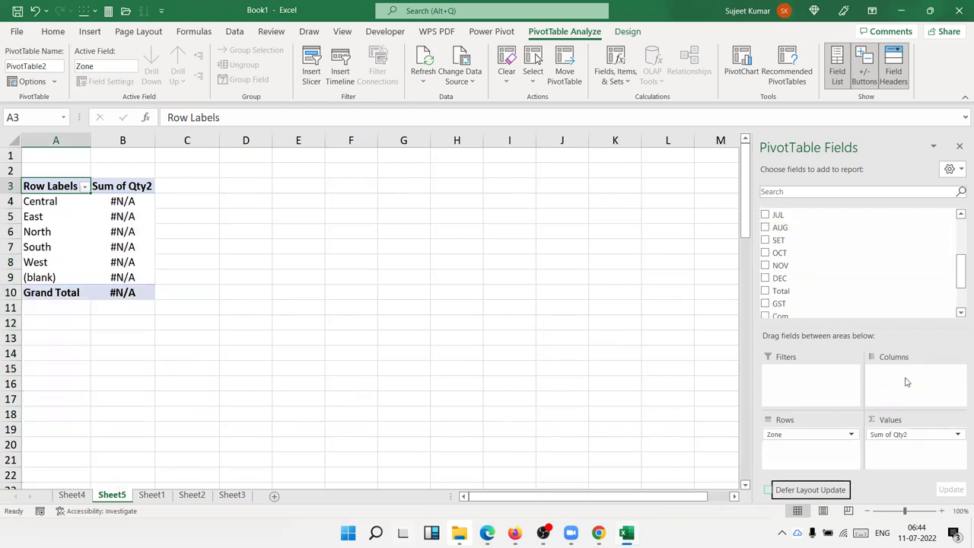
{"action": "mouse_move", "coordinate": [913, 435]}
{"action": "left_mouse_down"}
{"action": "mouse_move", "coordinate": [822, 266]}
{"action": "mouse_move", "coordinate": [926, 449]}
{"action": "left_mouse_up"}
{"action": "scroll", "coordinate": [822, 266], "scroll_direction": "down", "scroll_amount": 3}
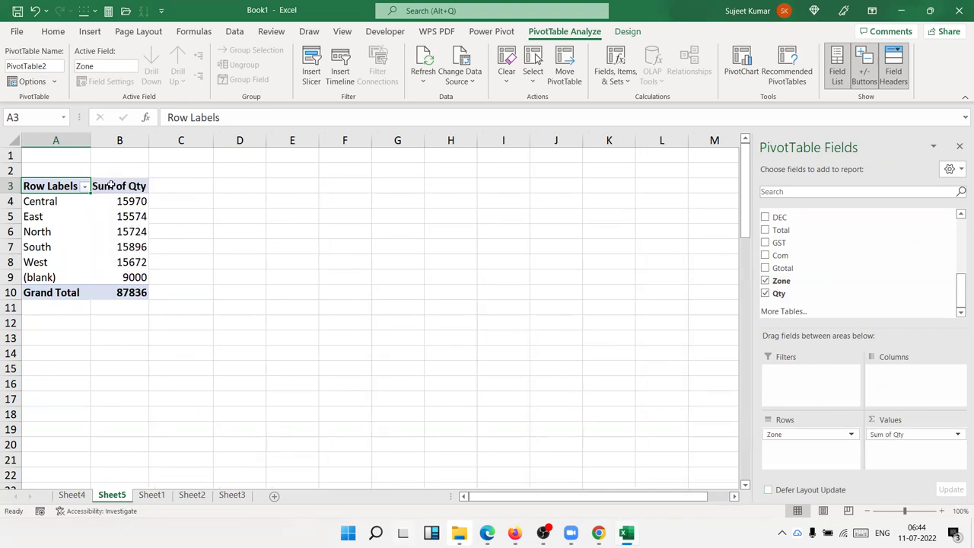
{"action": "mouse_move", "coordinate": [120, 201]}
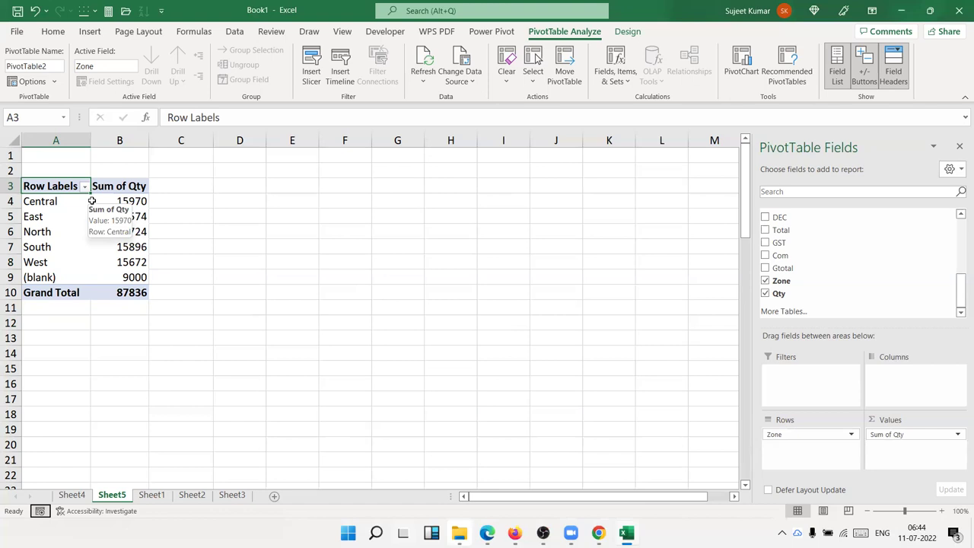
Inspect the zone totals for Central, East and South.
{"action": "key", "text": "alt"}
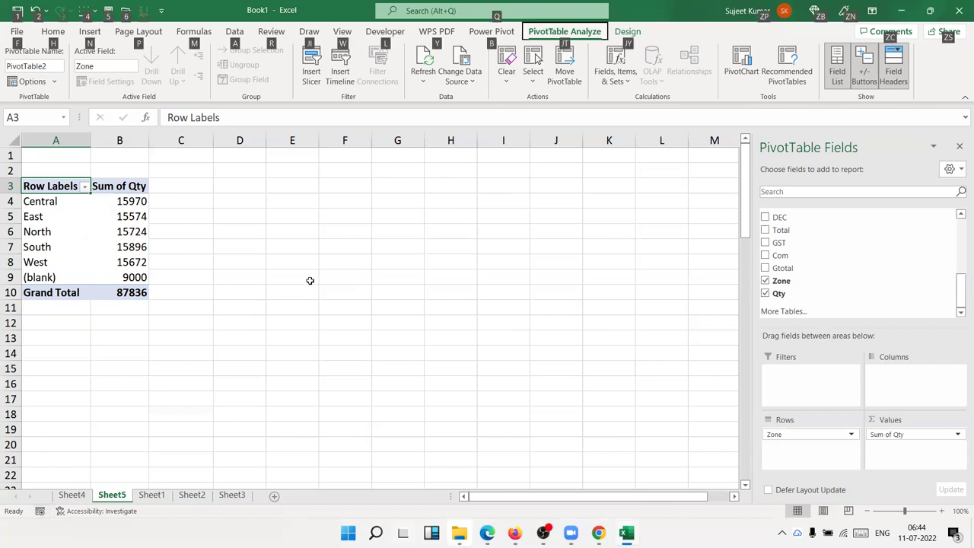
{"action": "left_click", "coordinate": [310, 280]}
{"action": "left_click", "coordinate": [141, 202]}
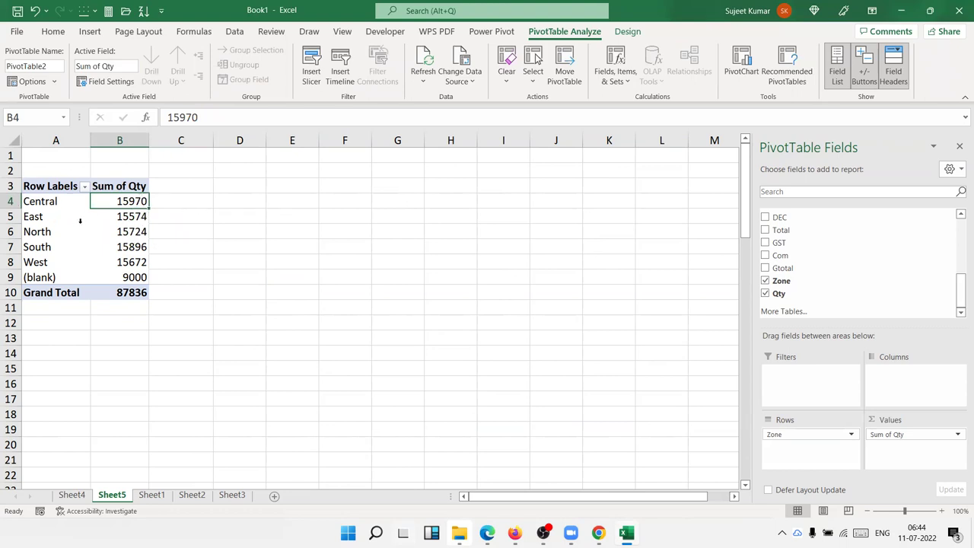
{"action": "left_click", "coordinate": [144, 221]}
{"action": "key", "text": "shift+Up"}
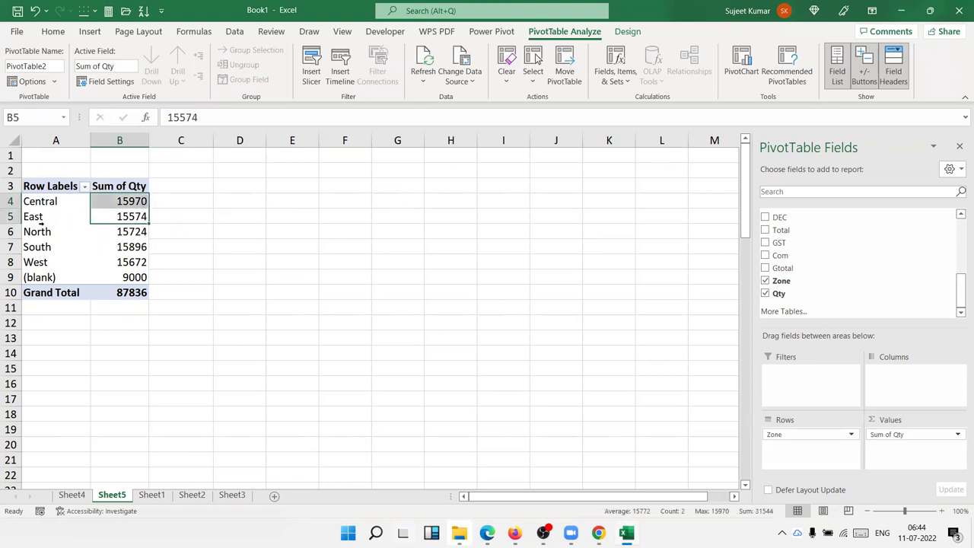
{"action": "mouse_move", "coordinate": [111, 238]}
{"action": "left_mouse_down"}
{"action": "mouse_move", "coordinate": [114, 215]}
{"action": "mouse_move", "coordinate": [164, 198]}
{"action": "mouse_move", "coordinate": [168, 277]}
{"action": "left_mouse_up"}
{"action": "left_click", "coordinate": [122, 247]}
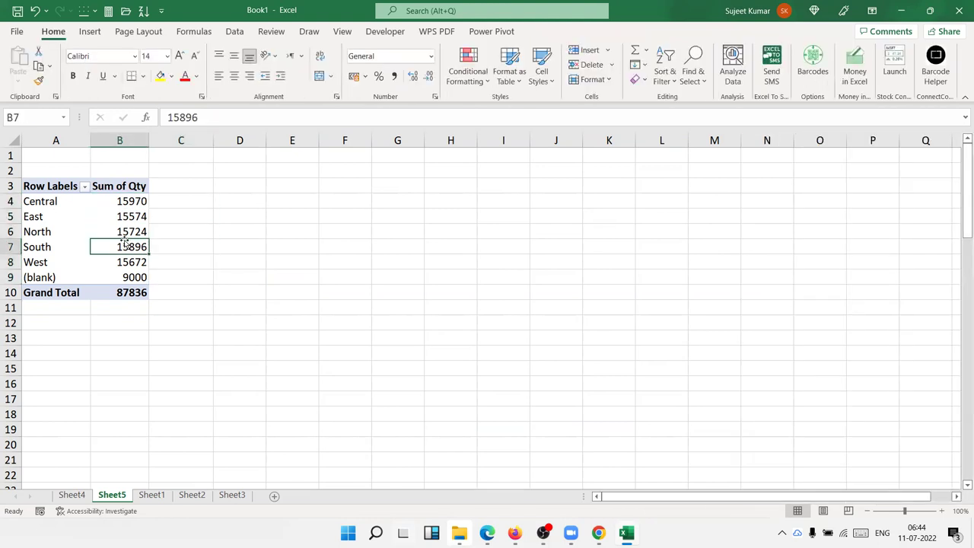
Add Qty again as Sum of Qty2, shown as Running Total In by Zone.
{"action": "mouse_move", "coordinate": [779, 294]}
{"action": "left_mouse_down"}
{"action": "mouse_move", "coordinate": [897, 472]}
{"action": "mouse_move", "coordinate": [901, 457]}
{"action": "left_mouse_up"}
{"action": "left_click", "coordinate": [909, 446]}
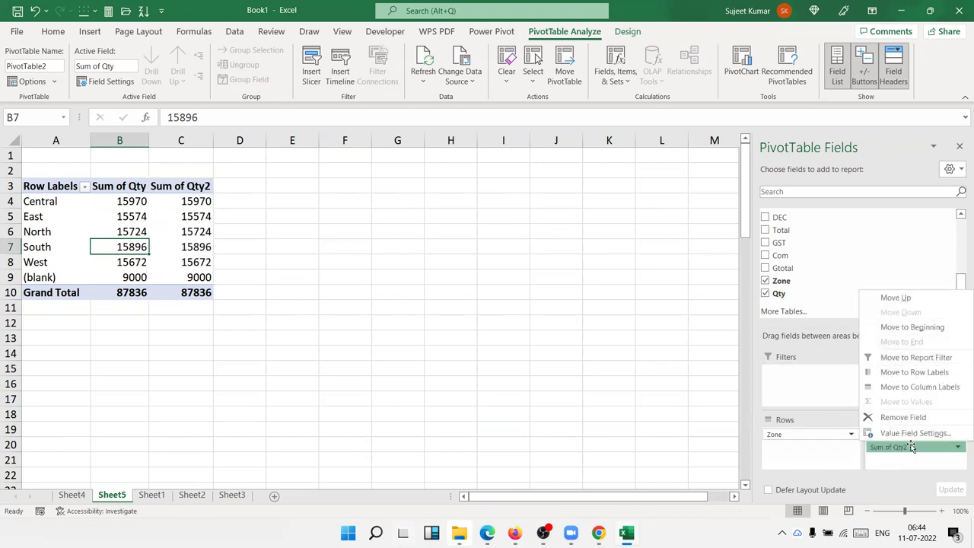
{"action": "left_click", "coordinate": [913, 433]}
{"action": "left_click", "coordinate": [715, 219]}
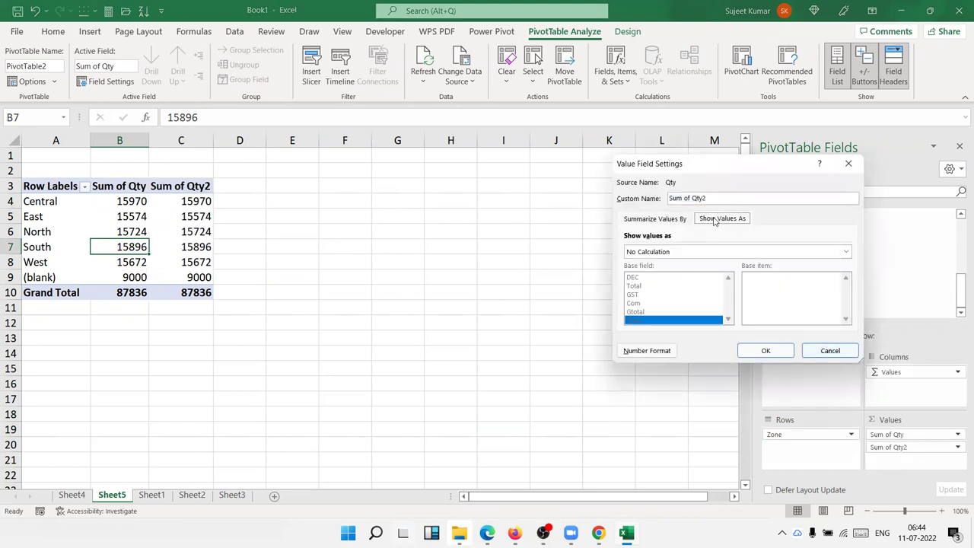
{"action": "left_click", "coordinate": [666, 253]}
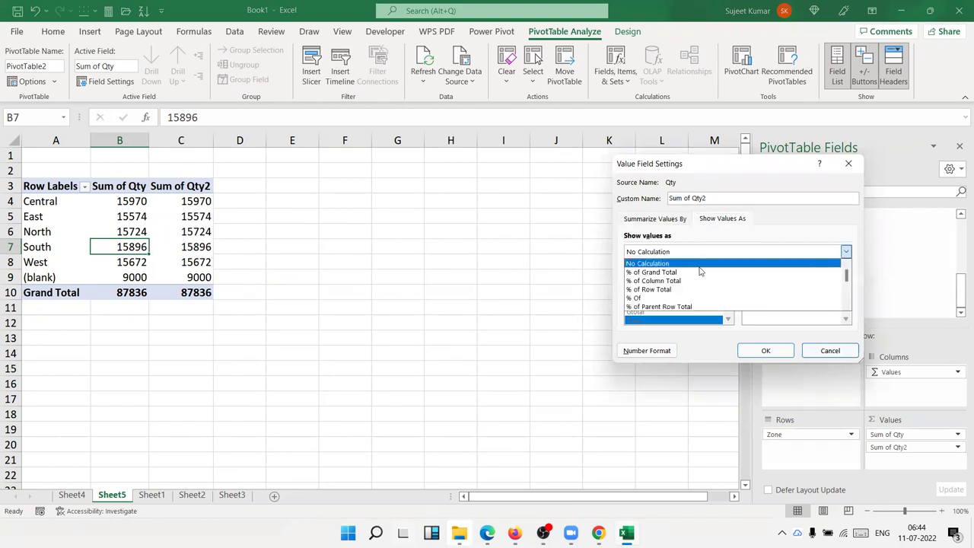
{"action": "scroll", "coordinate": [701, 289], "scroll_direction": "down", "scroll_amount": 1}
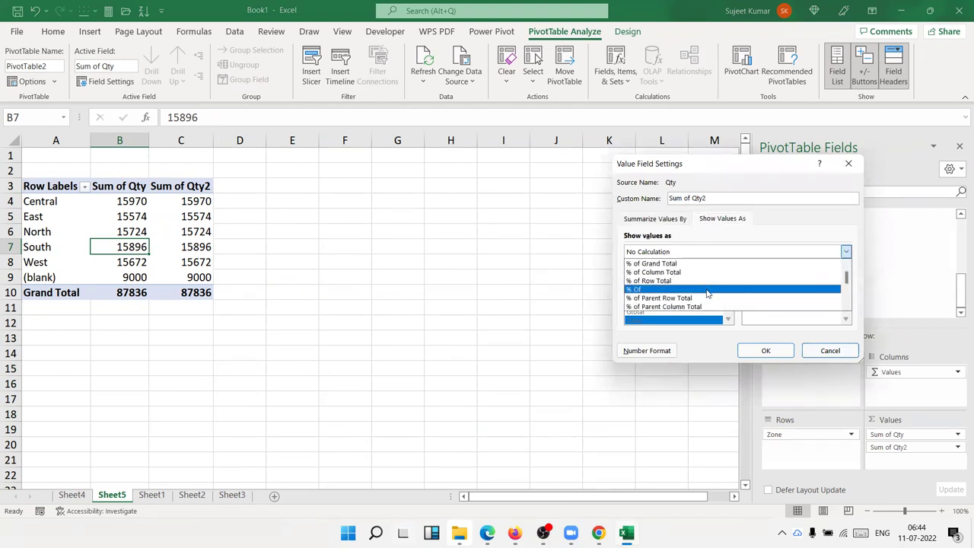
{"action": "left_click", "coordinate": [846, 306]}
{"action": "left_click", "coordinate": [847, 306]}
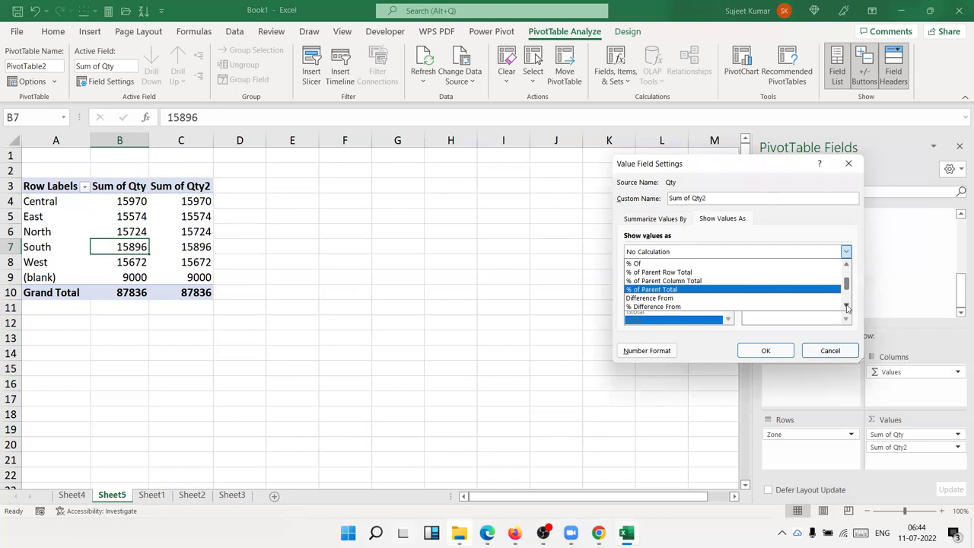
{"action": "left_click", "coordinate": [847, 306]}
{"action": "left_click", "coordinate": [846, 307]}
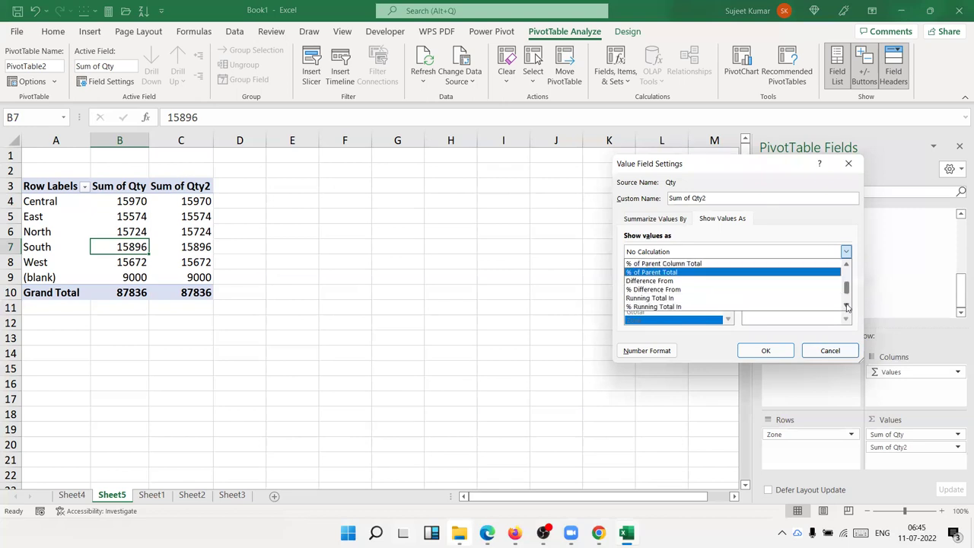
{"action": "left_click", "coordinate": [808, 298]}
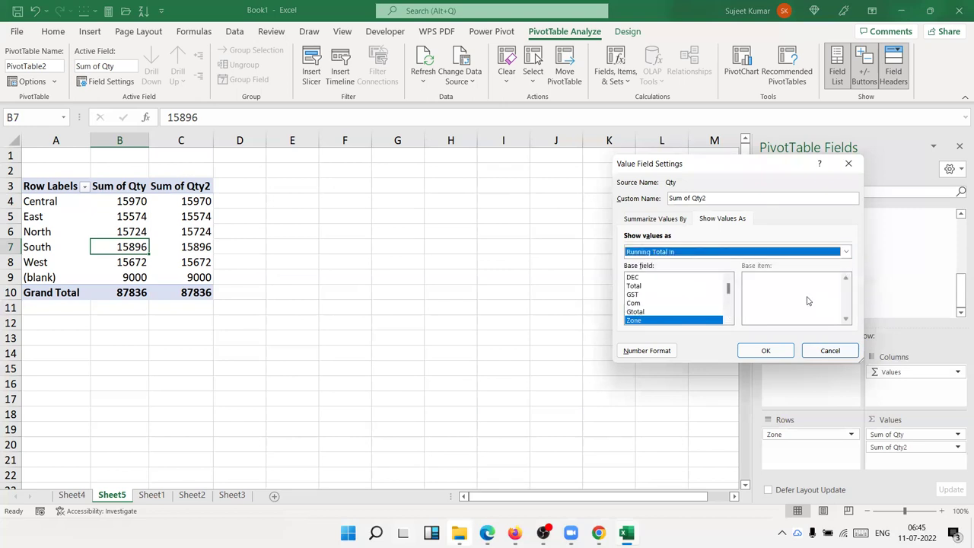
{"action": "left_click", "coordinate": [755, 349]}
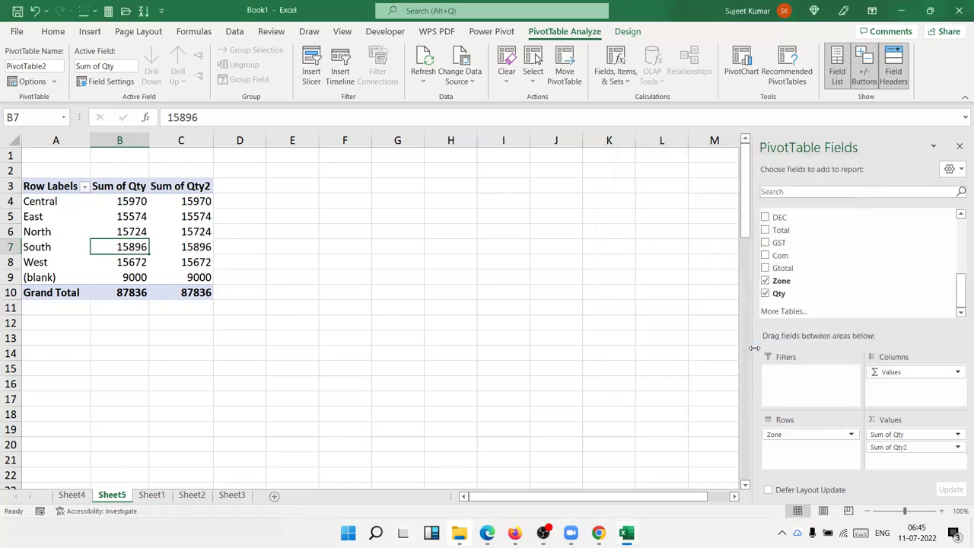
{"action": "left_click_drag", "start_coordinate": [196, 279], "coordinate": [191, 201]}
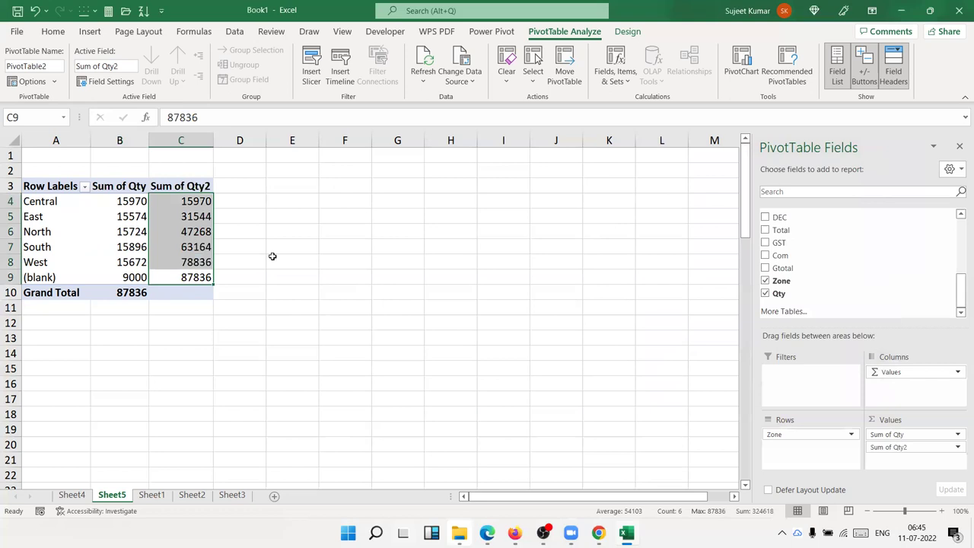
Show Sum of Qty2 as % Running Total In by Zone and check cells C4 and C5.
{"action": "left_click", "coordinate": [907, 447]}
{"action": "left_click", "coordinate": [908, 435]}
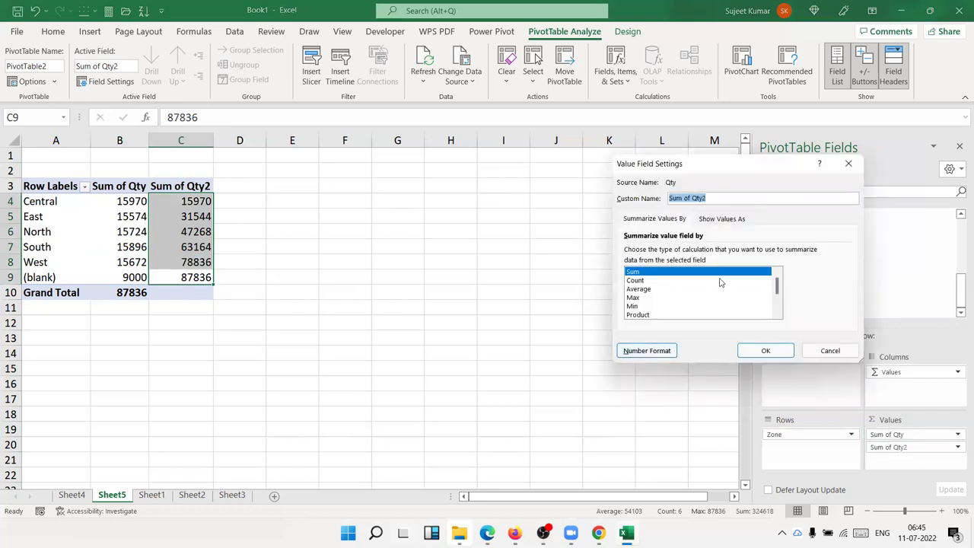
{"action": "left_click", "coordinate": [722, 222]}
{"action": "left_click", "coordinate": [698, 251]}
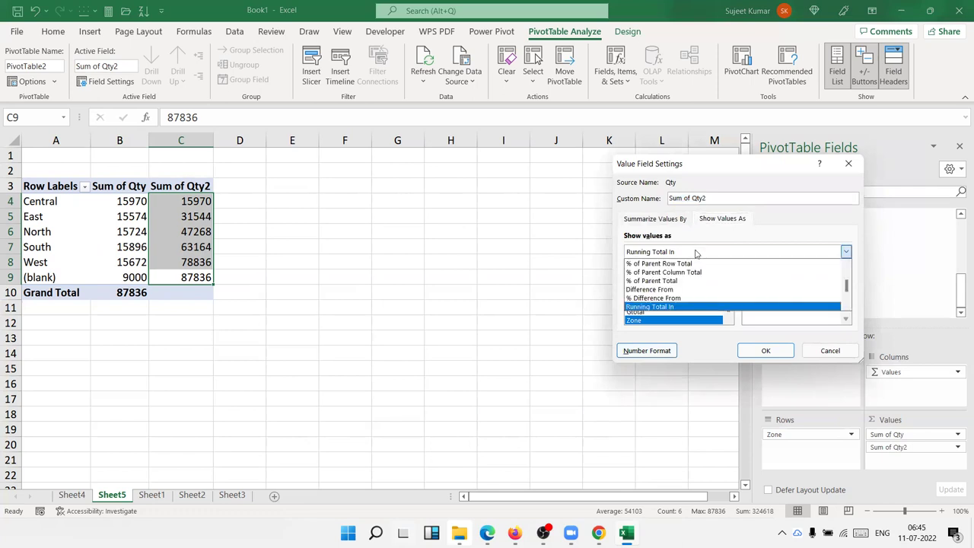
{"action": "key", "text": "Down"}
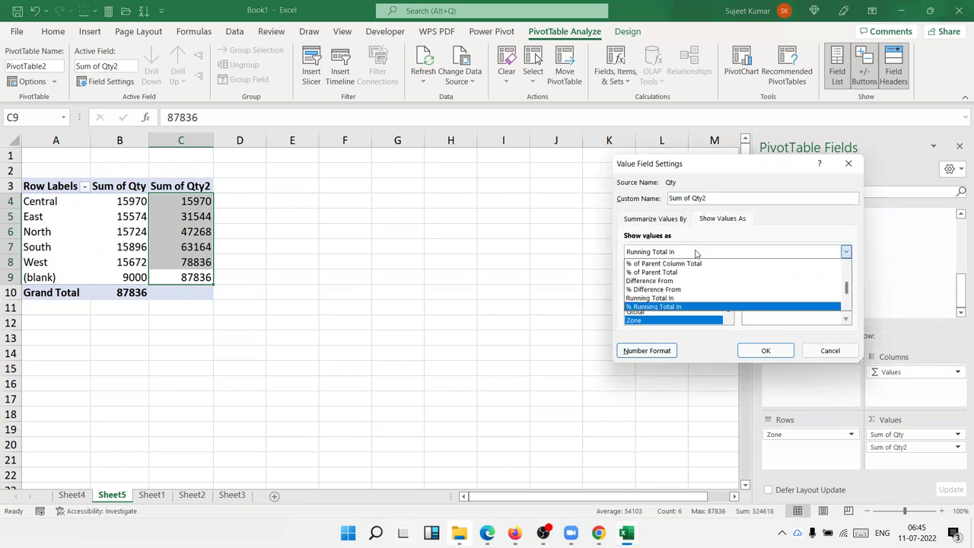
{"action": "key", "text": "Return"}
{"action": "left_click", "coordinate": [764, 350]}
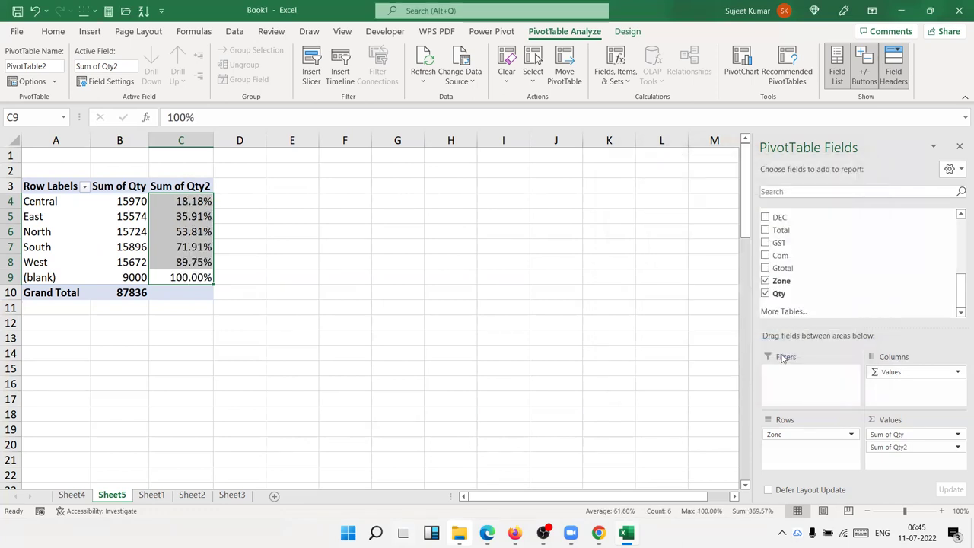
{"action": "left_click", "coordinate": [198, 200]}
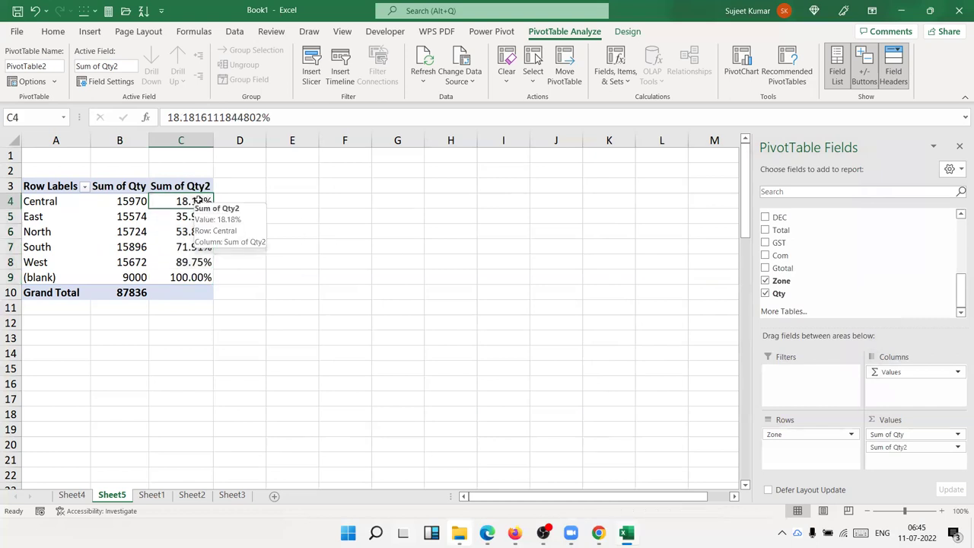
{"action": "left_click", "coordinate": [206, 212]}
{"action": "left_click_drag", "start_coordinate": [206, 211], "coordinate": [200, 202]}
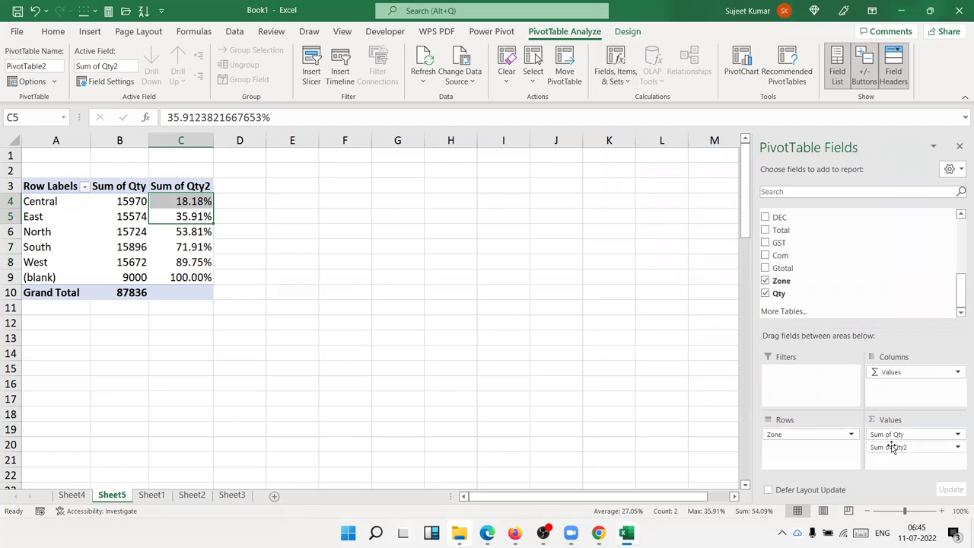
Review Sum of Qty2's value settings again, leaving % Running Total In unchanged.
{"action": "left_click", "coordinate": [900, 448]}
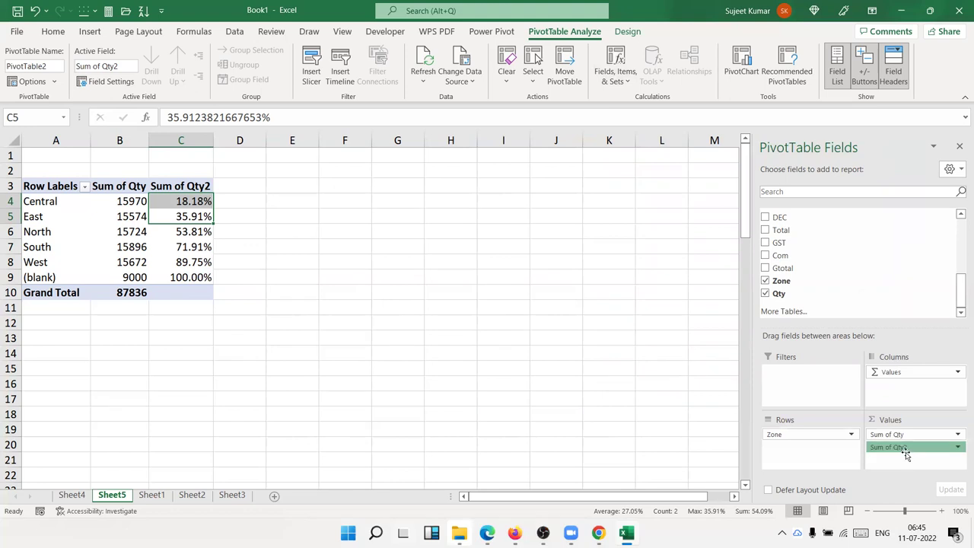
{"action": "left_click", "coordinate": [901, 438]}
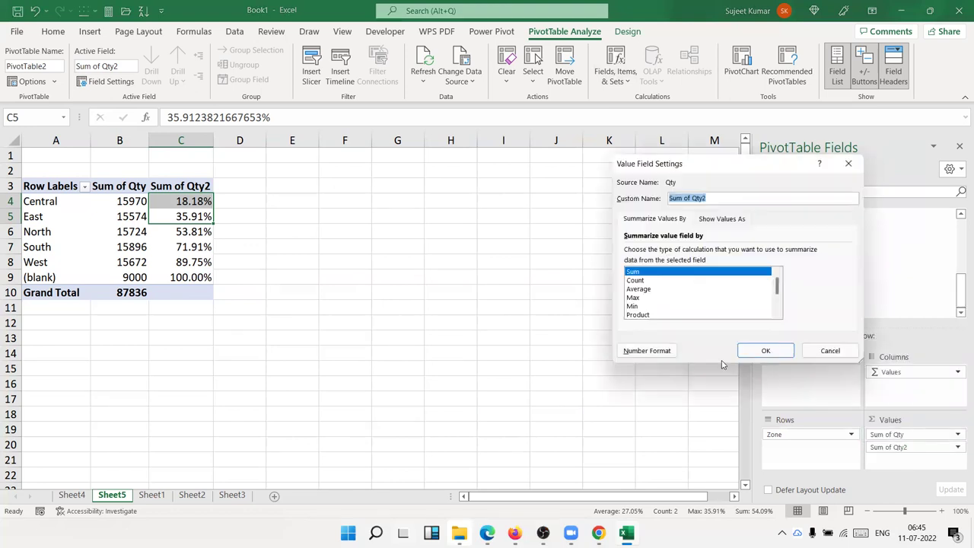
{"action": "left_click", "coordinate": [712, 220]}
{"action": "left_click", "coordinate": [734, 252]}
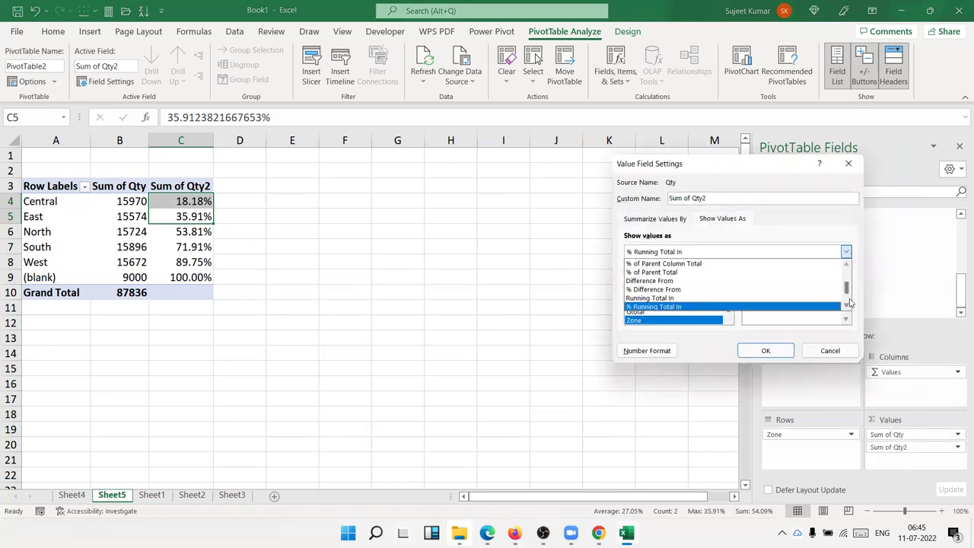
{"action": "scroll", "coordinate": [849, 303], "scroll_direction": "down", "scroll_amount": 1}
{"action": "scroll", "coordinate": [846, 296], "scroll_direction": "up", "scroll_amount": 3}
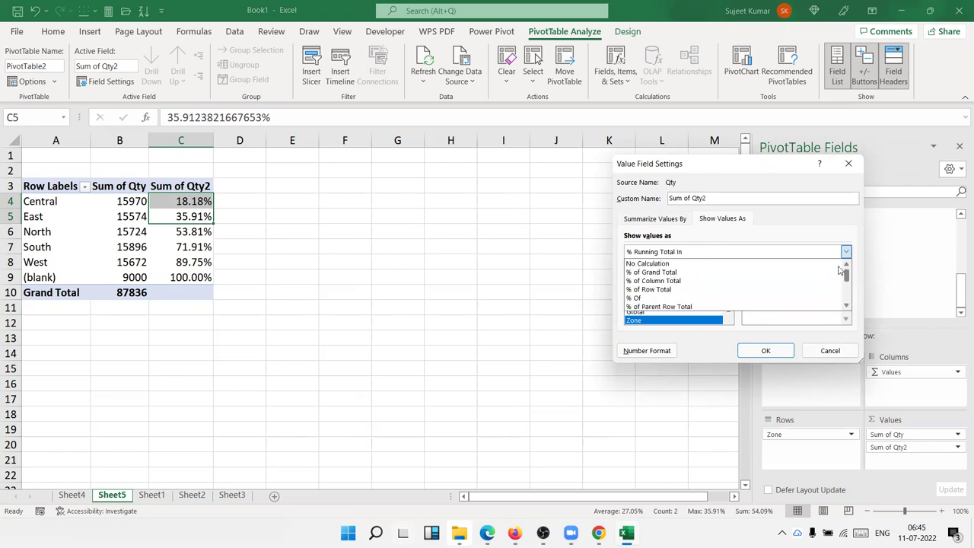
{"action": "scroll", "coordinate": [842, 273], "scroll_direction": "down", "scroll_amount": 2}
{"action": "scroll", "coordinate": [843, 274], "scroll_direction": "down", "scroll_amount": 1}
{"action": "scroll", "coordinate": [844, 274], "scroll_direction": "up", "scroll_amount": 2}
{"action": "scroll", "coordinate": [845, 275], "scroll_direction": "up", "scroll_amount": 1}
{"action": "scroll", "coordinate": [845, 275], "scroll_direction": "down", "scroll_amount": 3}
{"action": "scroll", "coordinate": [854, 305], "scroll_direction": "up", "scroll_amount": 1}
{"action": "scroll", "coordinate": [853, 305], "scroll_direction": "up", "scroll_amount": 2}
{"action": "scroll", "coordinate": [853, 305], "scroll_direction": "down", "scroll_amount": 3}
{"action": "left_click", "coordinate": [848, 163]}
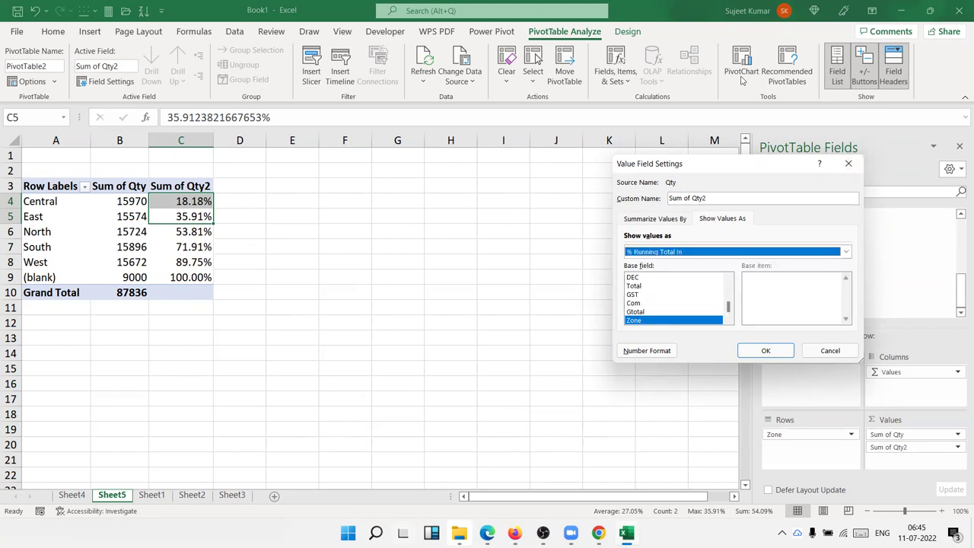
{"action": "left_click", "coordinate": [849, 163]}
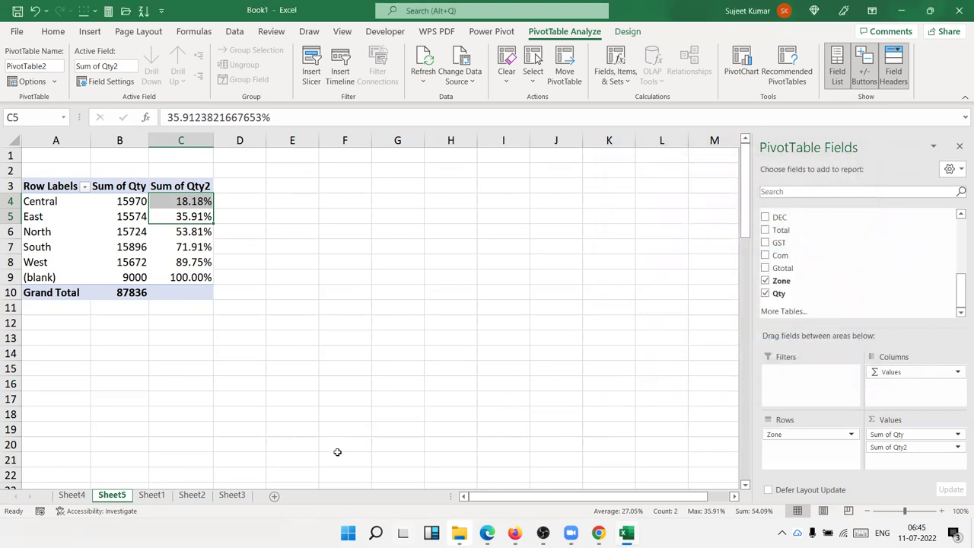
Copy Sheet1's ID, Name and City columns (A1:C1581) into a new Sheet6.
{"action": "left_click", "coordinate": [152, 494]}
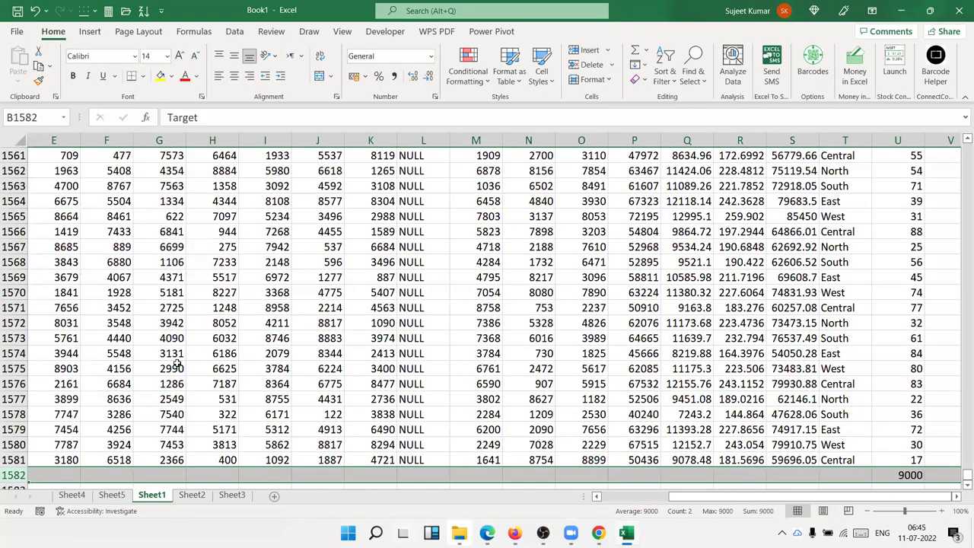
{"action": "key", "text": "ctrl+Up"}
{"action": "key", "text": "Left"}
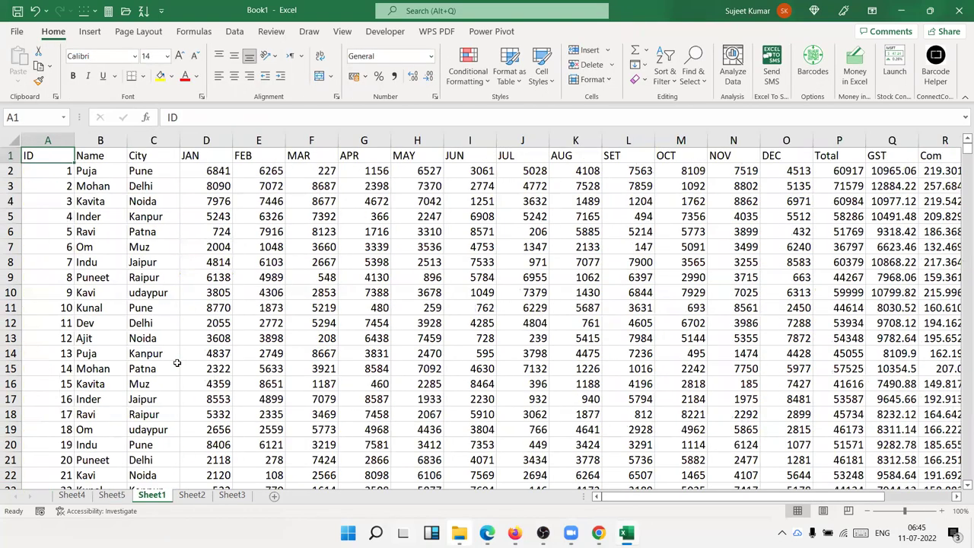
{"action": "key", "text": "shift+Right"}
{"action": "key", "text": "shift+Right"}
{"action": "key", "text": "ctrl+q"}
{"action": "key", "text": "Right"}
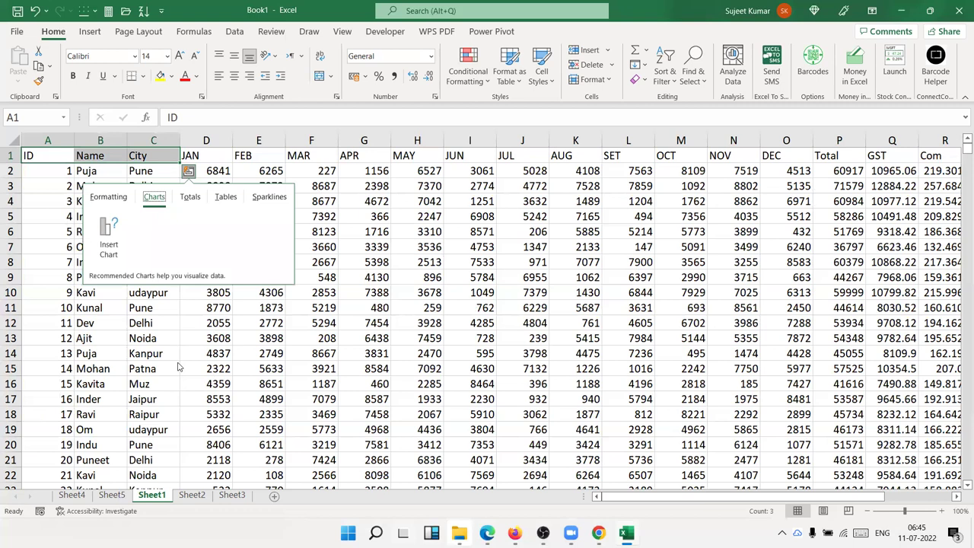
{"action": "key", "text": "Escape"}
{"action": "key", "text": "ctrl+shift+Down"}
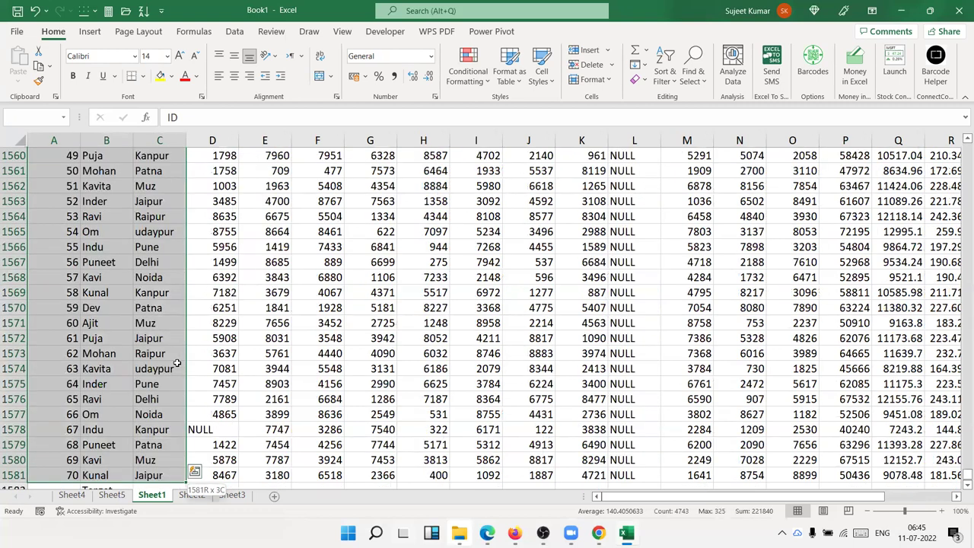
{"action": "key", "text": "ctrl+c"}
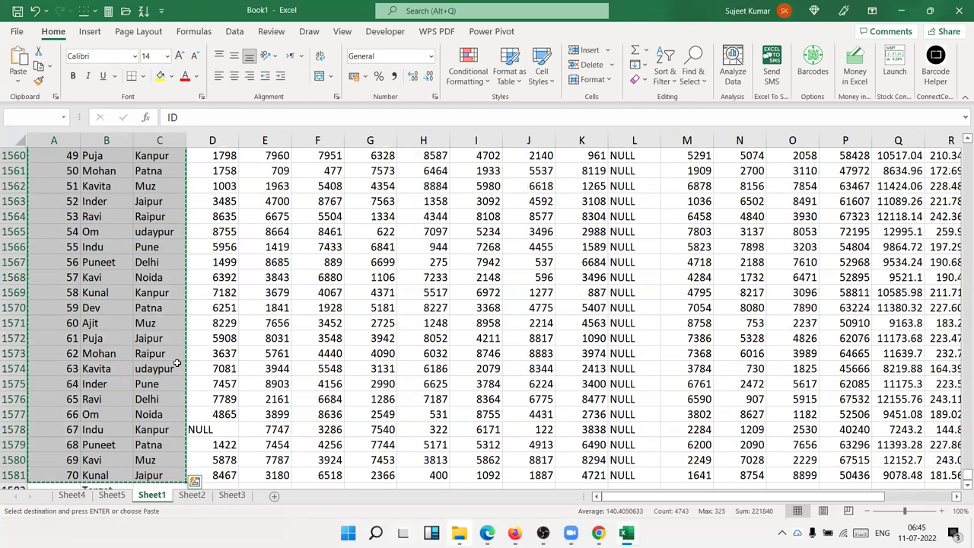
{"action": "left_click", "coordinate": [273, 495]}
{"action": "key", "text": "ctrl+v"}
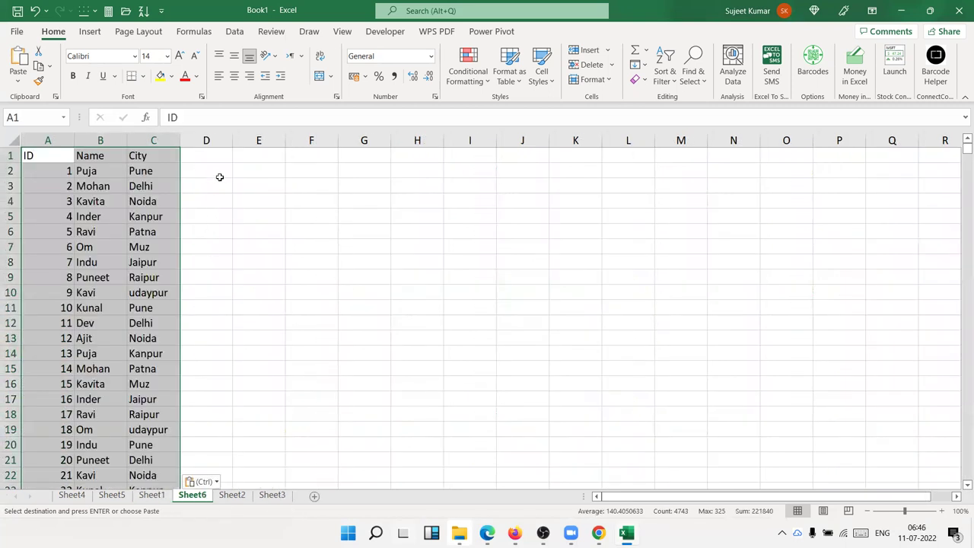
Add column headings Qty in D1 and MRP in E1.
{"action": "left_click", "coordinate": [216, 156]}
{"action": "type", "text": "Qty"}
{"action": "key", "text": "Tab"}
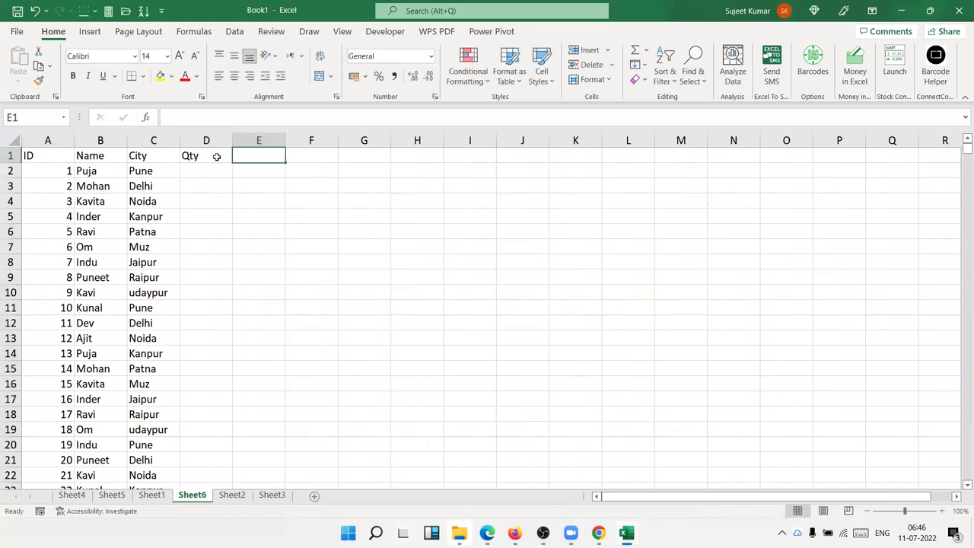
{"action": "type", "text": "MRP"}
{"action": "key", "text": "Return"}
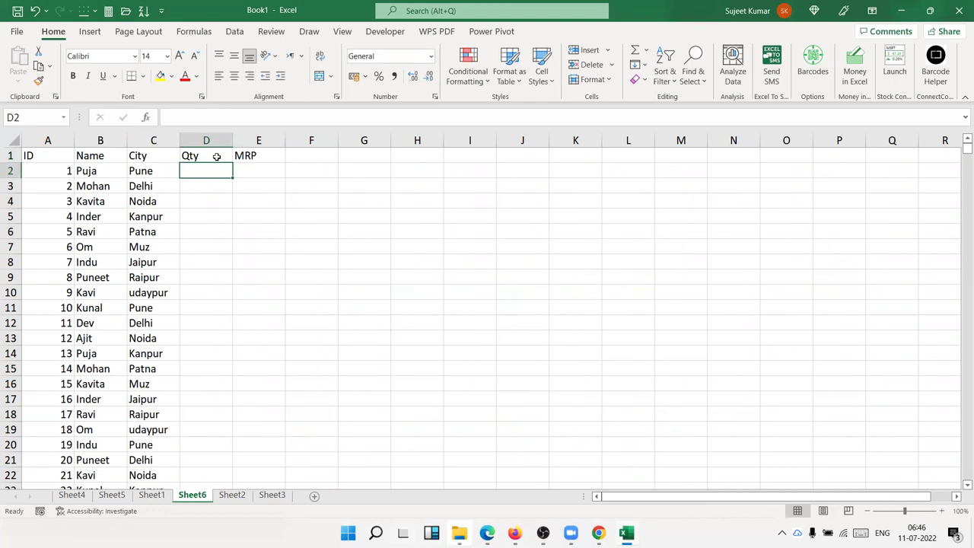
Fill =RANDBETWEEN(10,90) across D2:E2 and down to row 1581.
{"action": "type", "text": "=ra"}
{"action": "key", "text": "Down"}
{"action": "key", "text": "Down"}
{"action": "key", "text": "Down"}
{"action": "key", "text": "Tab"}
{"action": "type", "text": "10,90"}
{"action": "key", "text": "Return"}
{"action": "key", "text": "Up"}
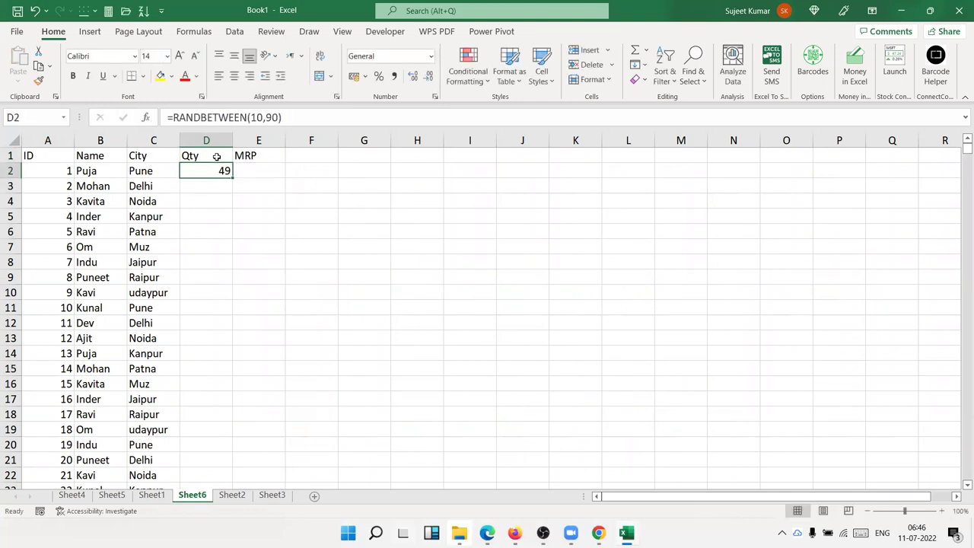
{"action": "key", "text": "shift+Right"}
{"action": "key", "text": "ctrl+r"}
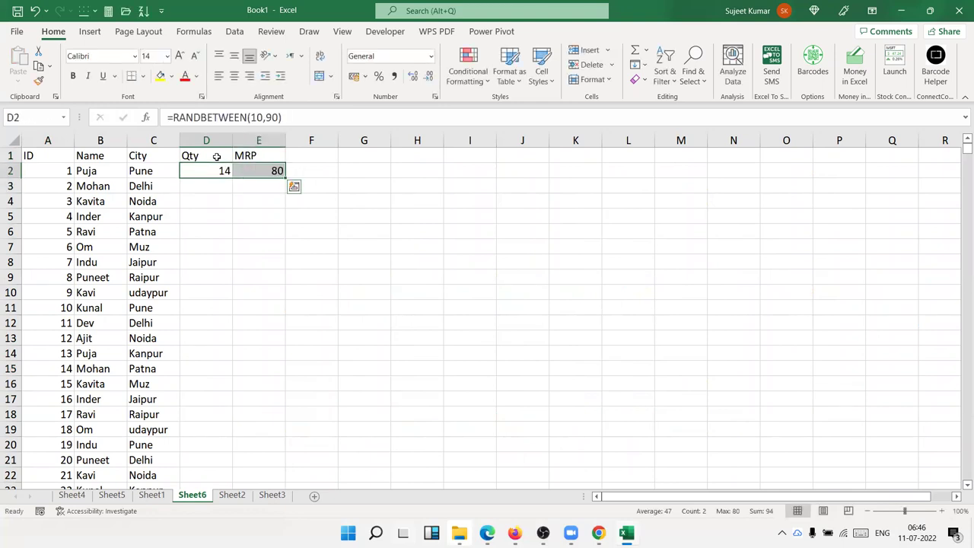
{"action": "key", "text": "Left"}
{"action": "key", "text": "ctrl+Down"}
{"action": "key", "text": "Right"}
{"action": "key", "text": "shift+Right"}
{"action": "key", "text": "ctrl+shift+Up"}
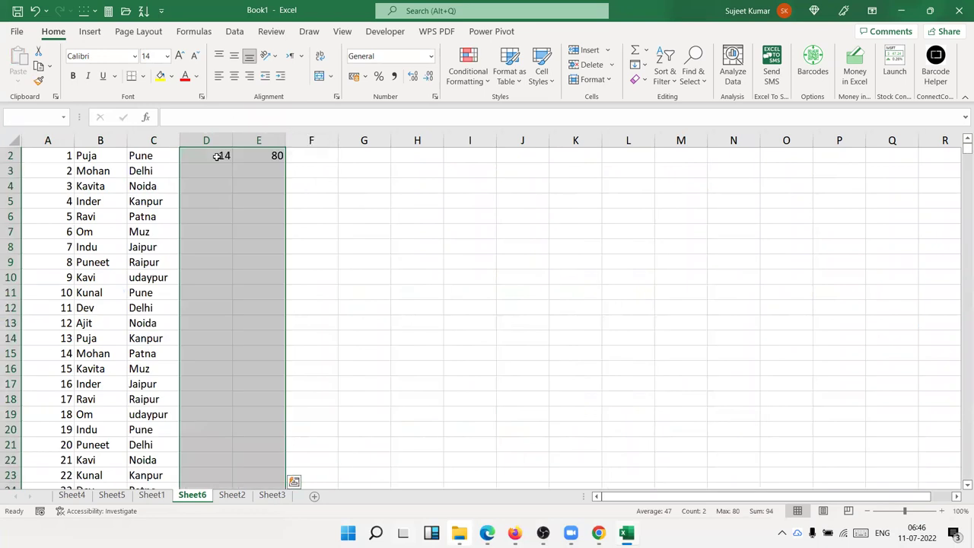
{"action": "key", "text": "ctrl+d"}
Convert the random numbers to fixed values and select the whole table A1:E1581.
{"action": "key", "text": "ctrl+c"}
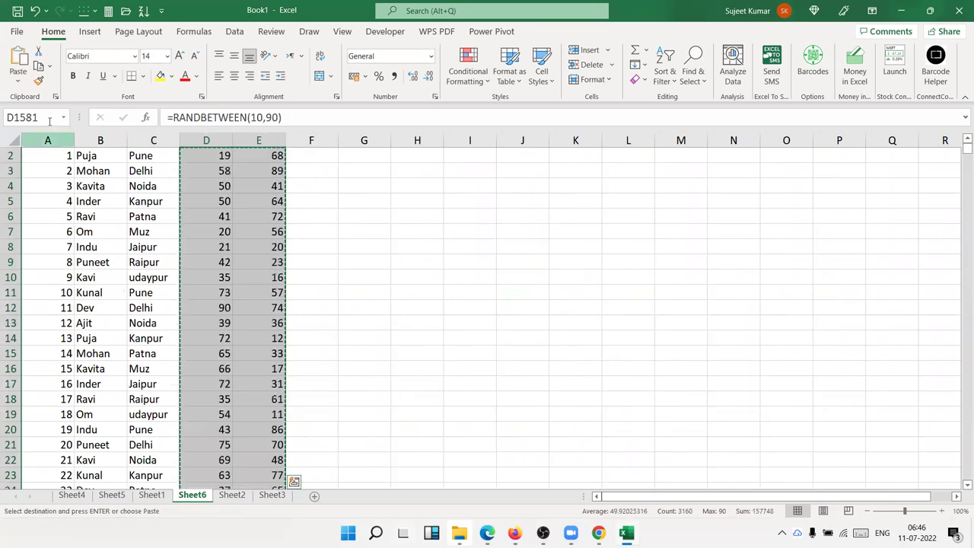
{"action": "left_click", "coordinate": [18, 80]}
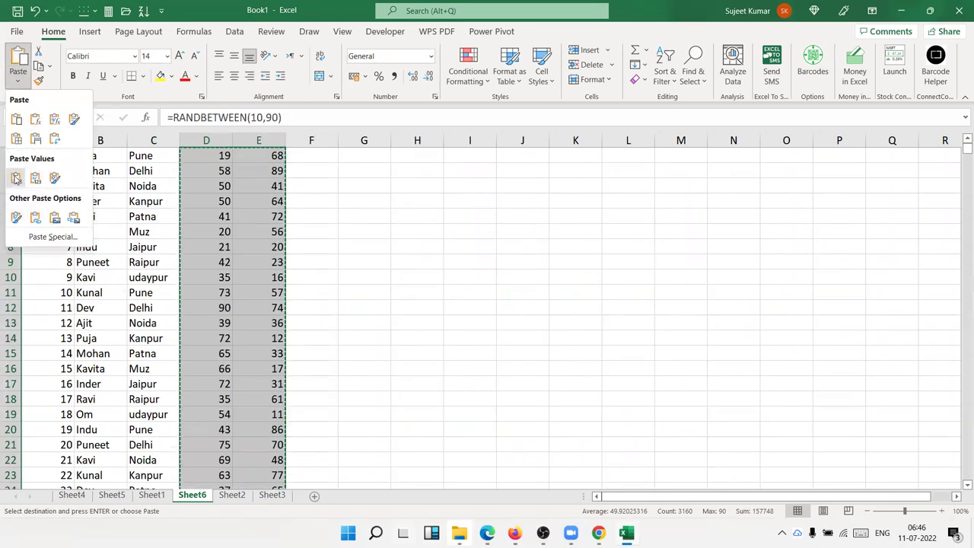
{"action": "left_click", "coordinate": [15, 175]}
{"action": "key", "text": "Escape"}
{"action": "key", "text": "ctrl+Up"}
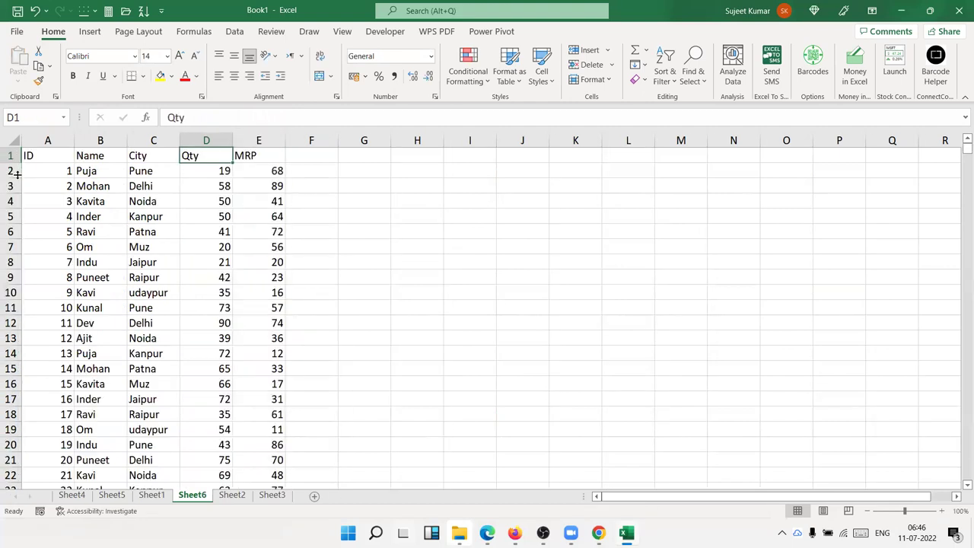
{"action": "key", "text": "Left"}
{"action": "key", "text": "Left"}
{"action": "key", "text": "Left"}
{"action": "key", "text": "ctrl+shift+Right"}
{"action": "key", "text": "ctrl+shift+Down"}
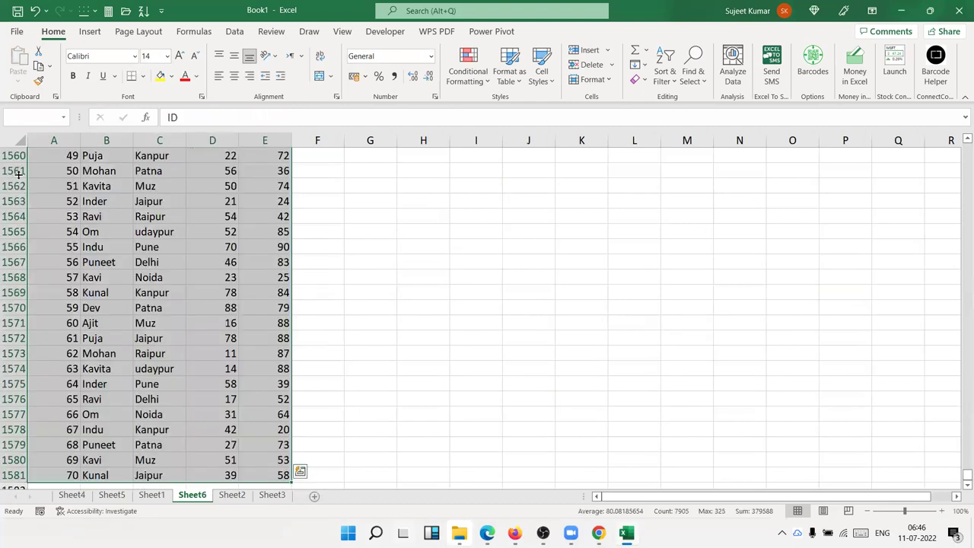
Create PivotTable4 on a new Sheet7 from Sheet6's data, with Name in Rows.
{"action": "left_click", "coordinate": [90, 34]}
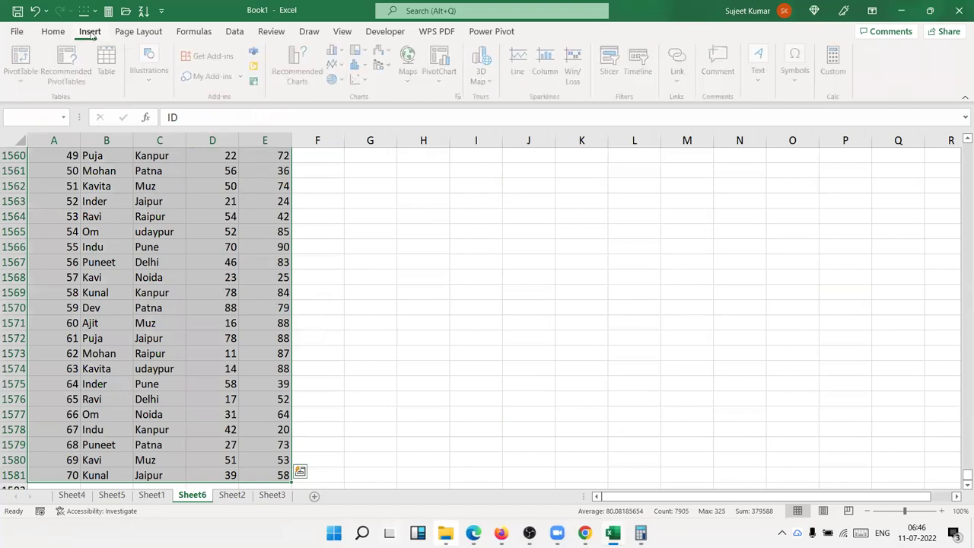
{"action": "left_click", "coordinate": [24, 56]}
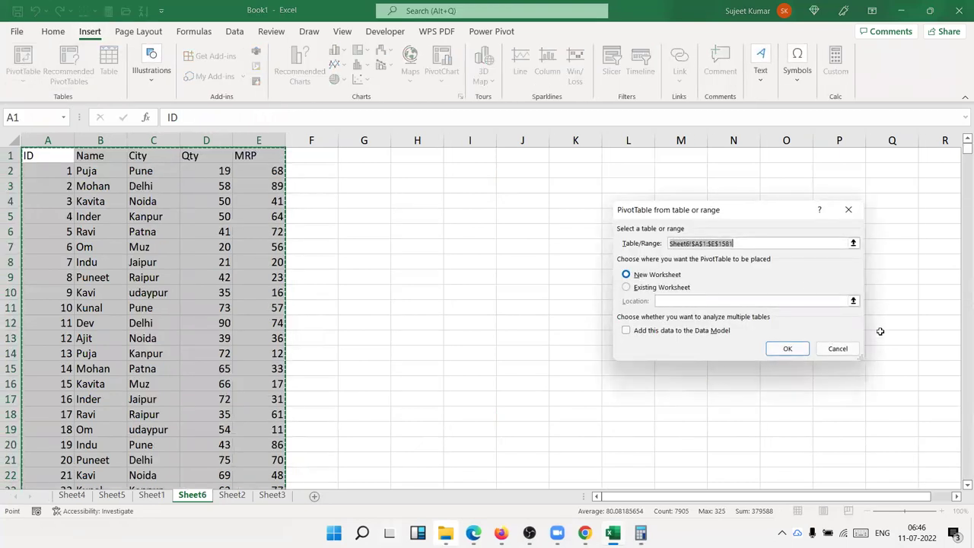
{"action": "left_click", "coordinate": [787, 347]}
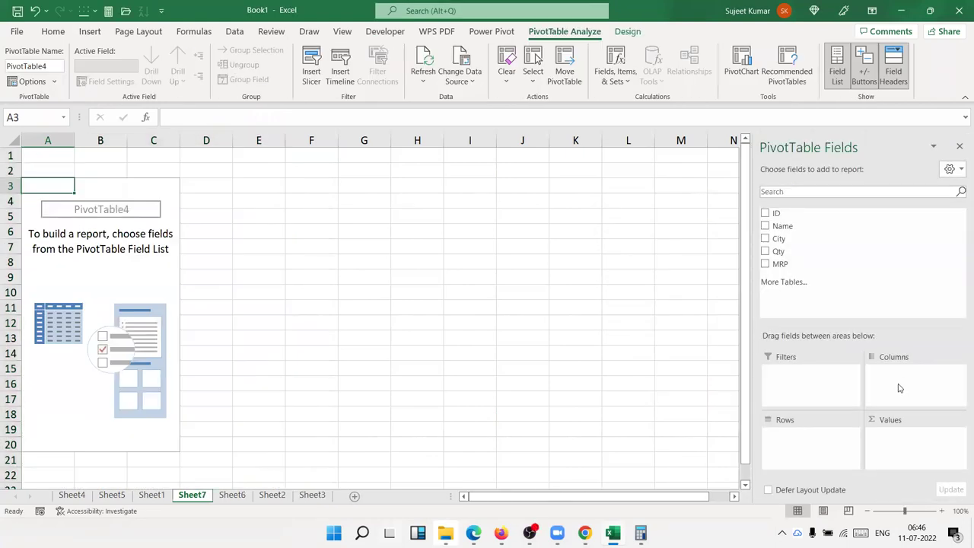
{"action": "left_click_drag", "start_coordinate": [783, 226], "coordinate": [791, 439]}
Switch to Sheet6 and review the Name, City, Qty and MRP columns and their first values.
{"action": "left_click", "coordinate": [232, 495]}
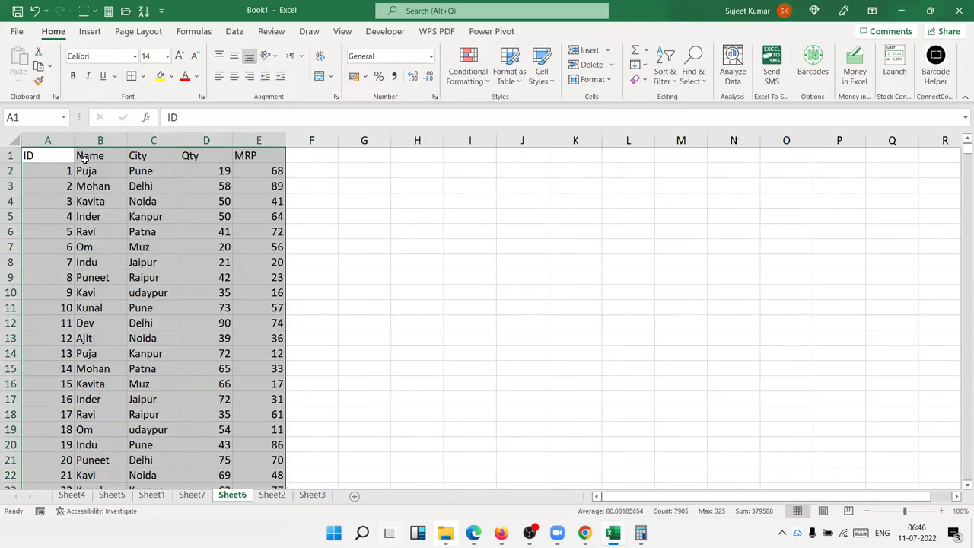
{"action": "left_click", "coordinate": [86, 159]}
{"action": "left_click", "coordinate": [91, 145]}
{"action": "left_click", "coordinate": [141, 141]}
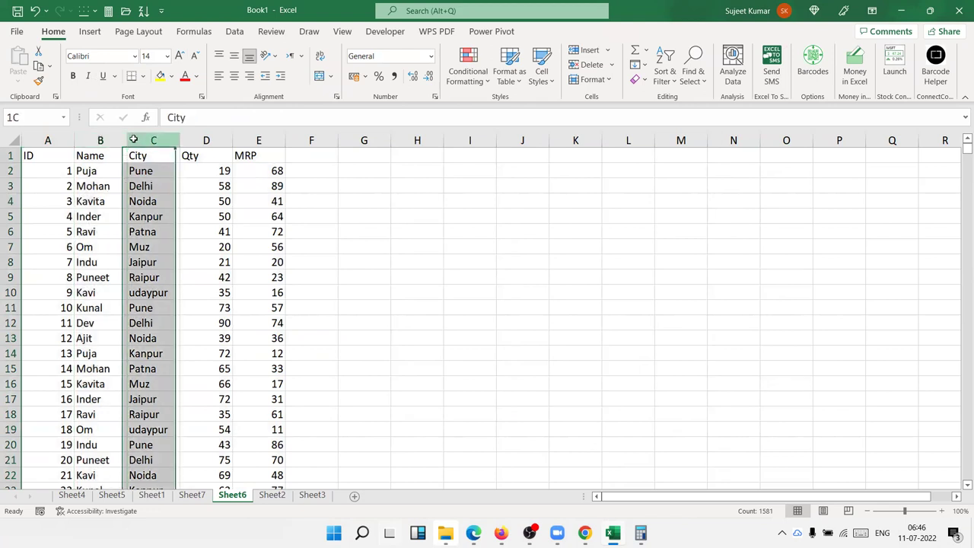
{"action": "left_click", "coordinate": [205, 141]}
{"action": "left_click", "coordinate": [259, 140]}
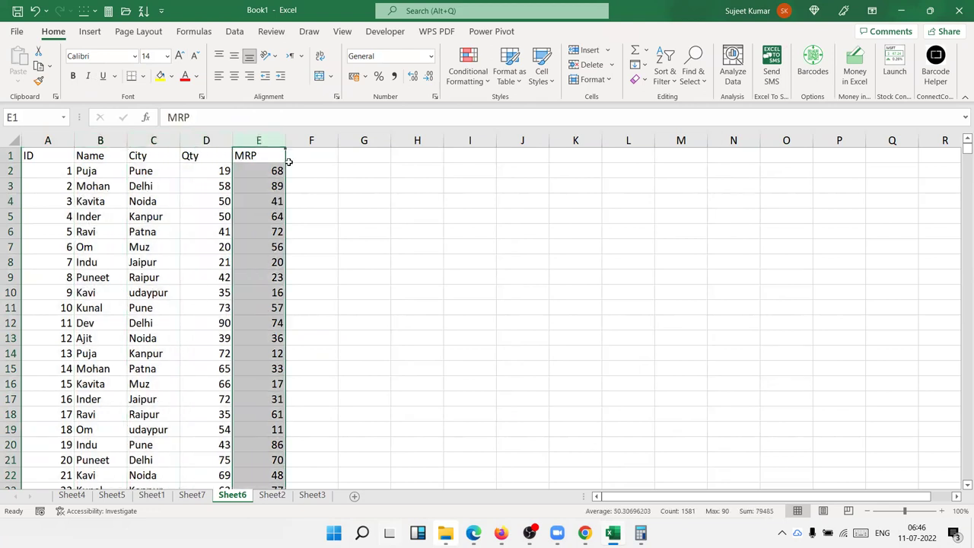
{"action": "left_click", "coordinate": [204, 170]}
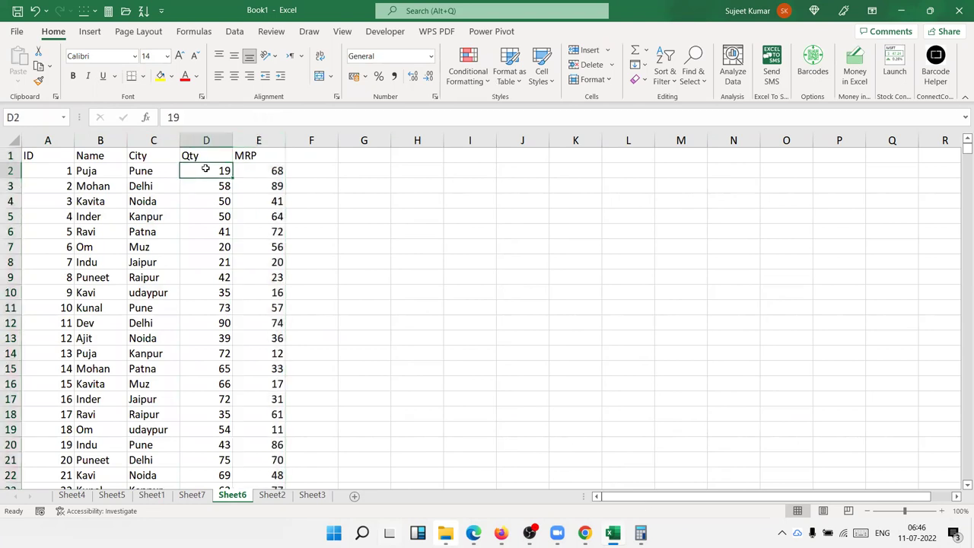
{"action": "left_click", "coordinate": [255, 174]}
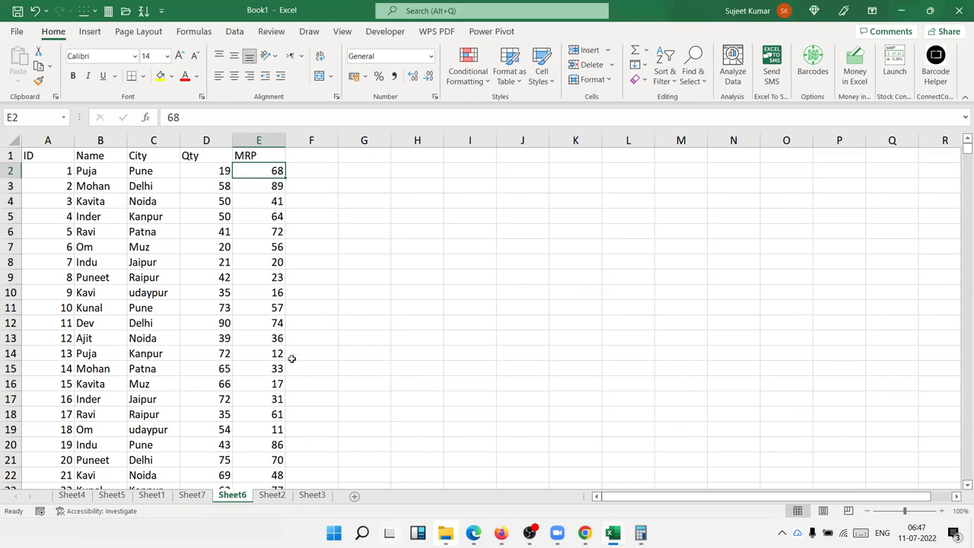
{"action": "left_click_drag", "start_coordinate": [63, 142], "coordinate": [262, 152]}
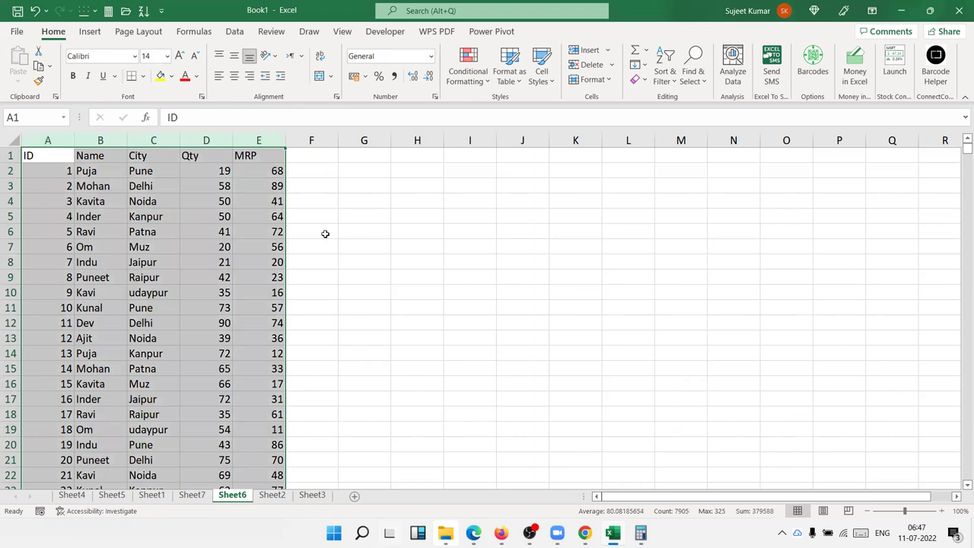
Add Qty and MRP to the Sheet7 pivot's Values, summarizing MRP as Average.
{"action": "left_click", "coordinate": [195, 499]}
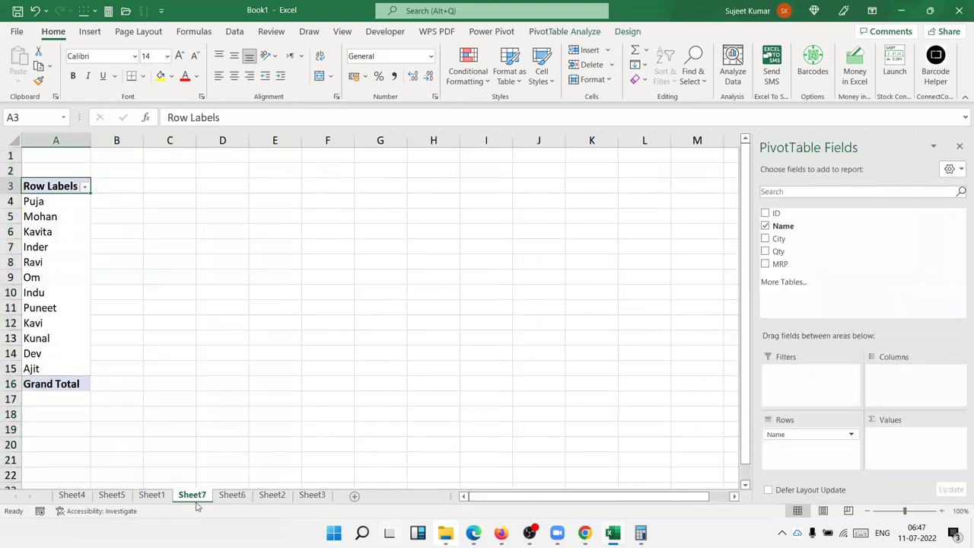
{"action": "mouse_move", "coordinate": [817, 252]}
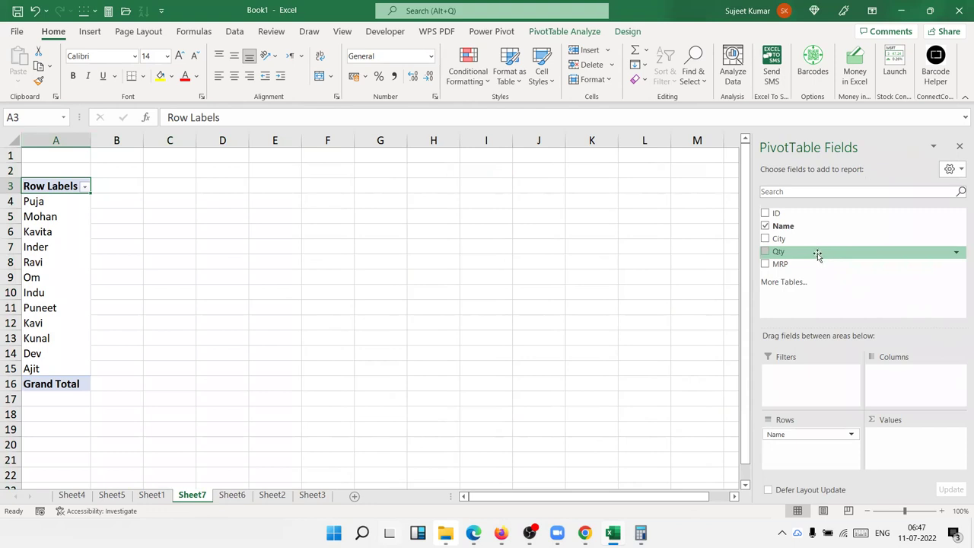
{"action": "left_click_drag", "start_coordinate": [817, 255], "coordinate": [908, 462]}
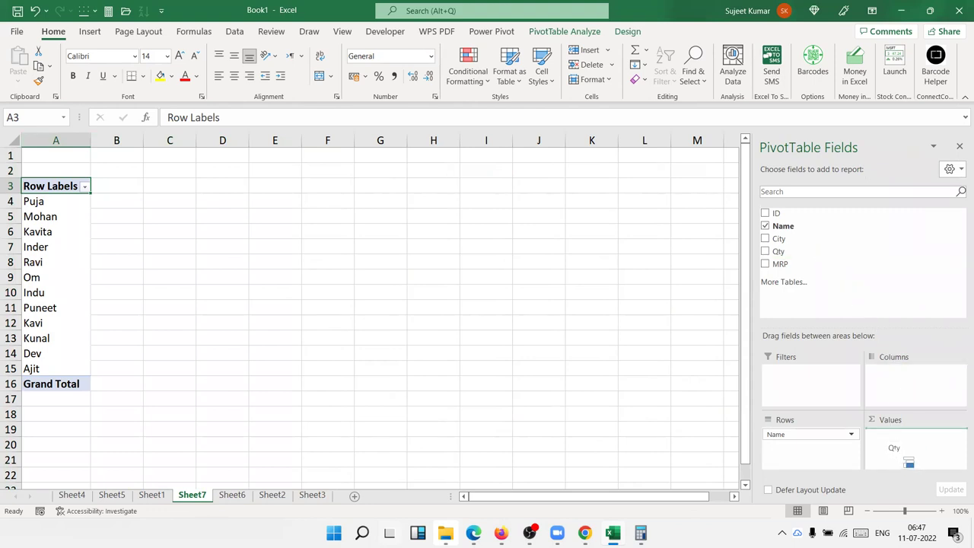
{"action": "left_click_drag", "start_coordinate": [780, 263], "coordinate": [884, 446]}
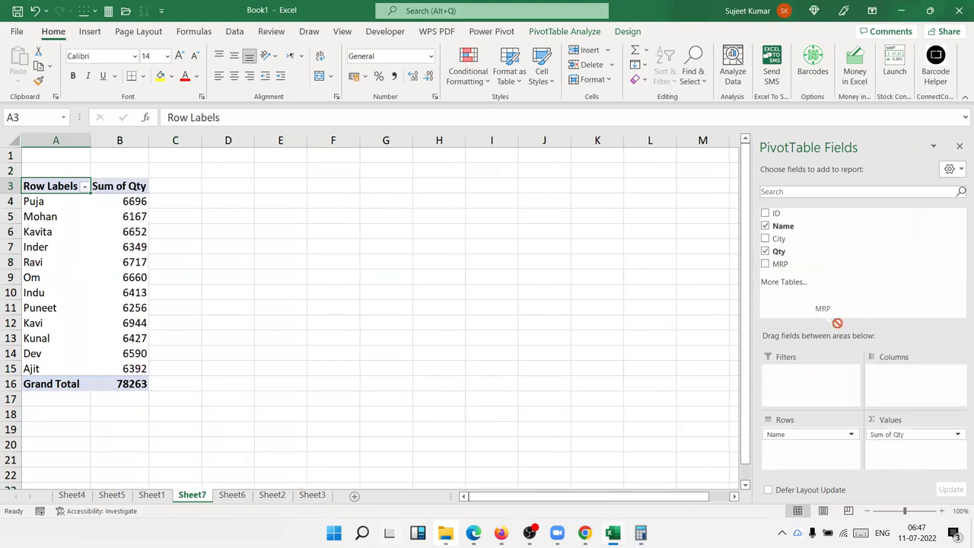
{"action": "left_click", "coordinate": [886, 447]}
{"action": "left_click_drag", "start_coordinate": [886, 447], "coordinate": [890, 430]}
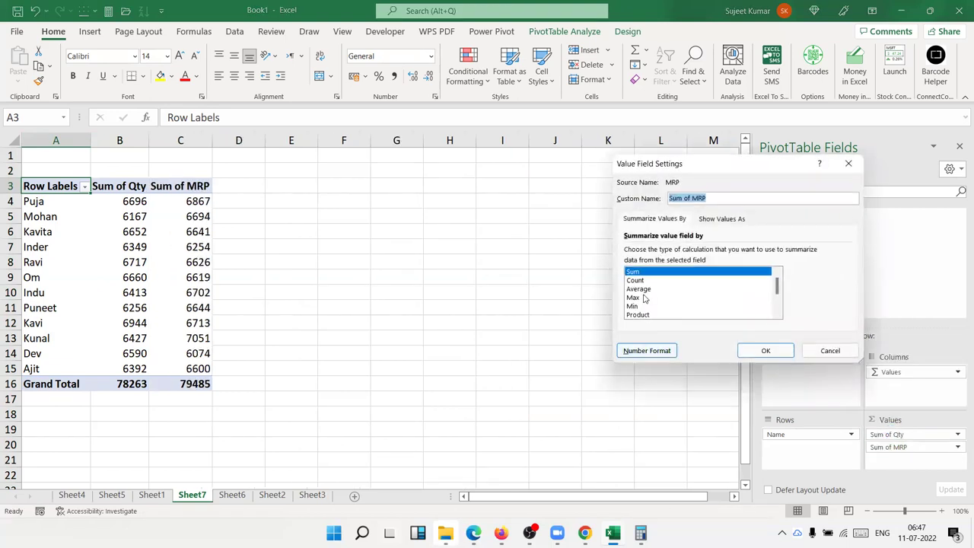
{"action": "left_click", "coordinate": [643, 297]}
{"action": "left_click", "coordinate": [638, 289]}
{"action": "left_click", "coordinate": [766, 350]}
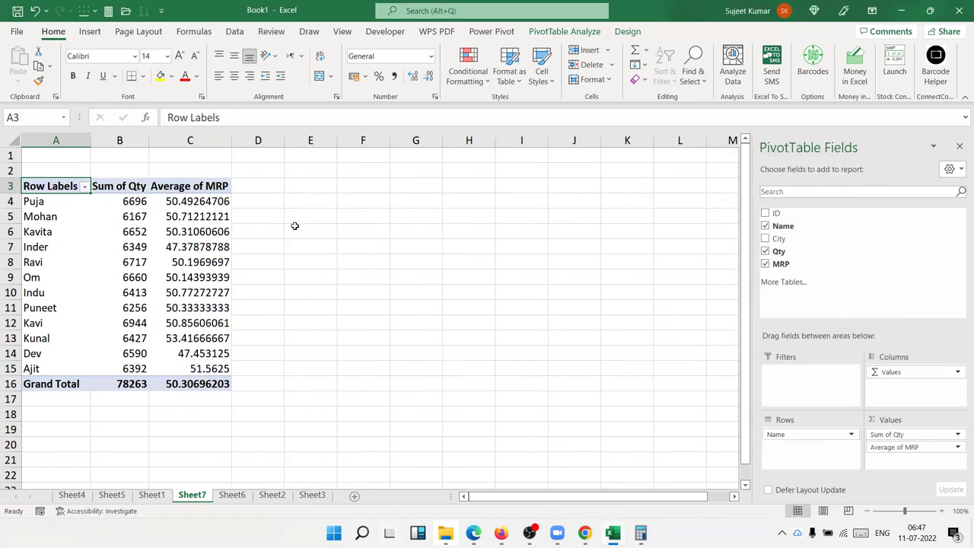
Decrease decimals on the Average of MRP values until they show whole numbers.
{"action": "left_click", "coordinate": [209, 199]}
{"action": "key", "text": "ctrl+shift+Down"}
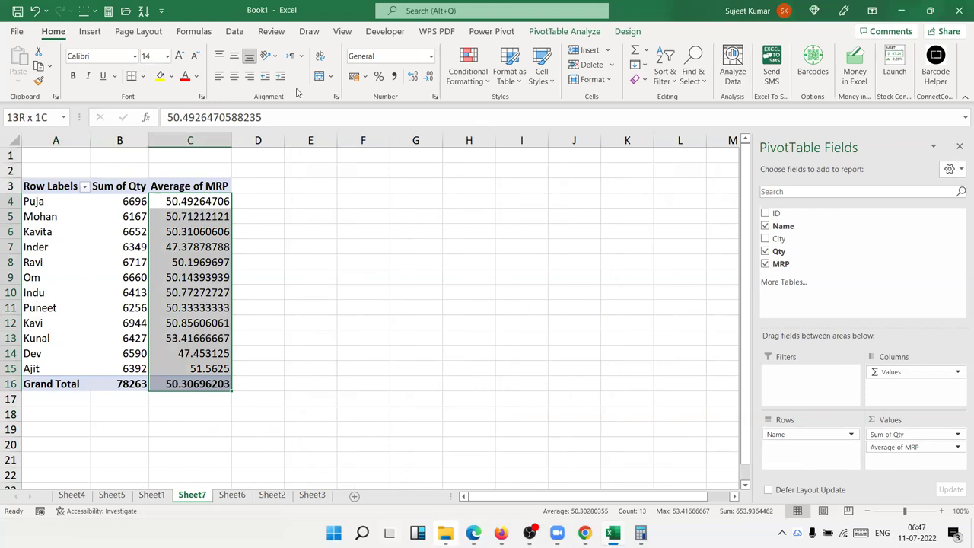
{"action": "left_click", "coordinate": [427, 77]}
{"action": "left_click", "coordinate": [428, 76]}
{"action": "left_click", "coordinate": [428, 77]}
{"action": "left_click", "coordinate": [427, 78]}
{"action": "left_click", "coordinate": [427, 77]}
{"action": "left_click", "coordinate": [427, 78]}
{"action": "left_click", "coordinate": [428, 77]}
{"action": "left_click", "coordinate": [427, 78]}
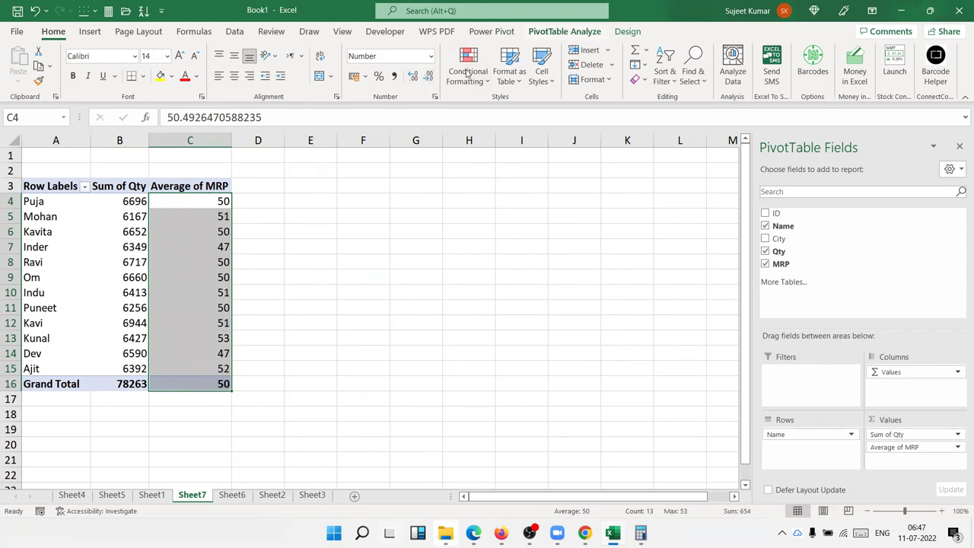
{"action": "key", "text": "alt+j"}
{"action": "key", "text": "t"}
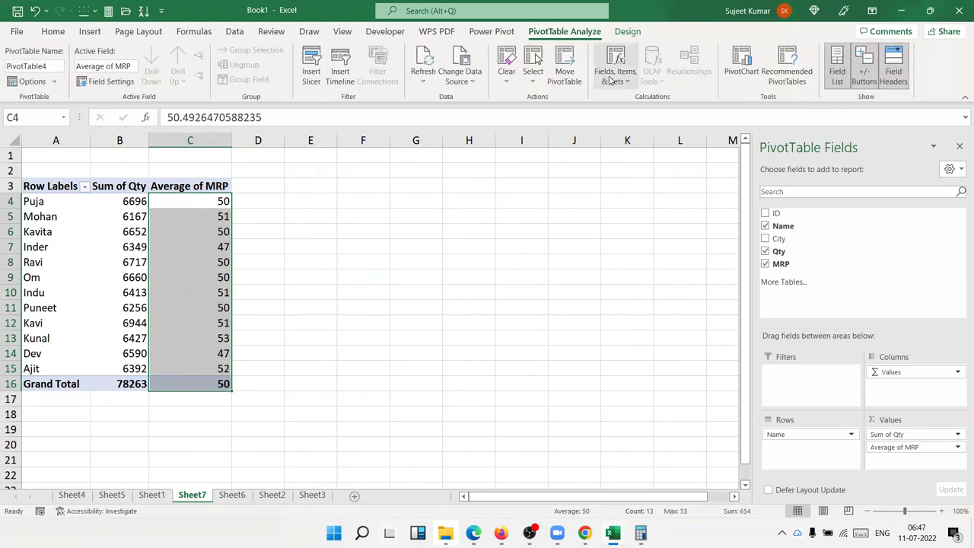
Create a calculated field named Amt with formula =Qty*MRP and select its Sum of Amt values.
{"action": "left_click", "coordinate": [610, 79]}
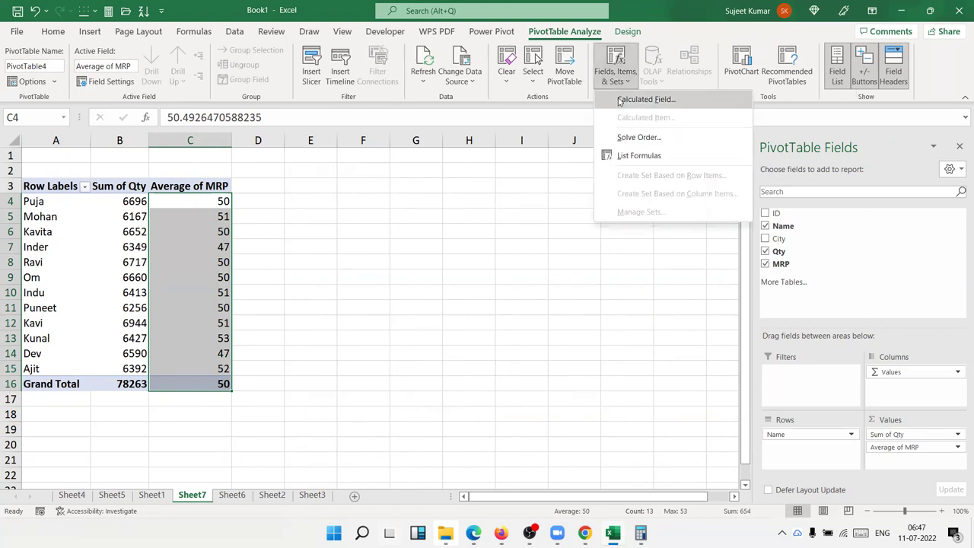
{"action": "left_click", "coordinate": [620, 100]}
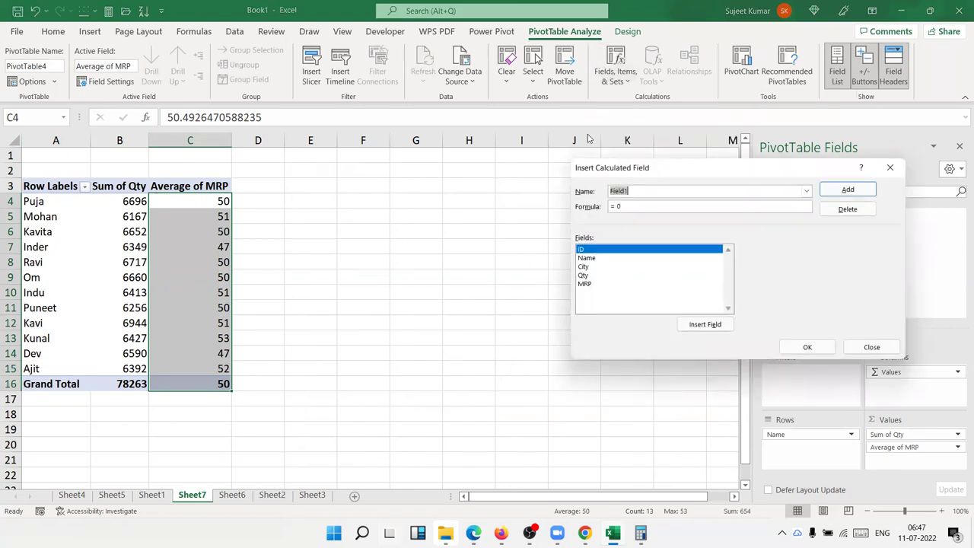
{"action": "left_click_drag", "start_coordinate": [634, 172], "coordinate": [454, 203]}
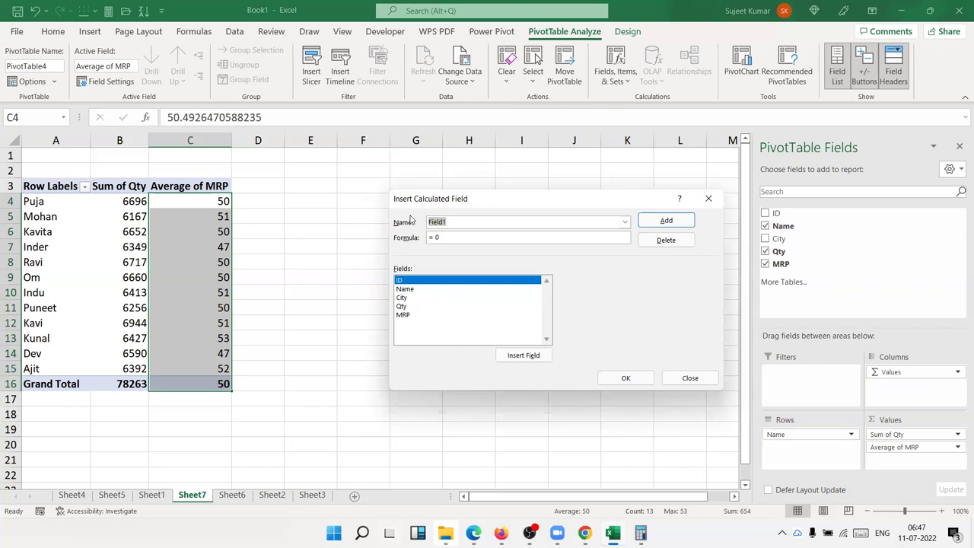
{"action": "type", "text": "Amt"}
{"action": "key", "text": "Tab"}
{"action": "type", "text": "="}
{"action": "double_click", "coordinate": [401, 305]}
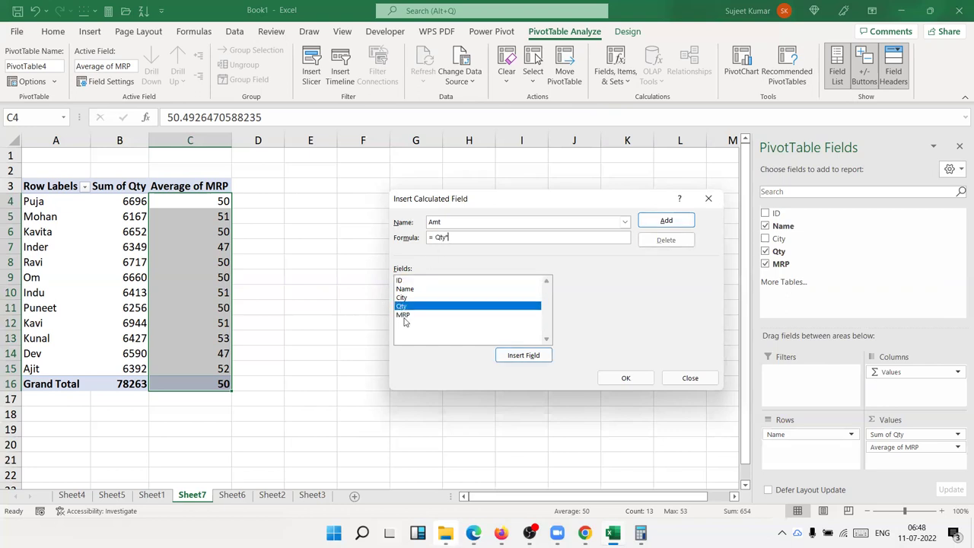
{"action": "double_click", "coordinate": [402, 315]}
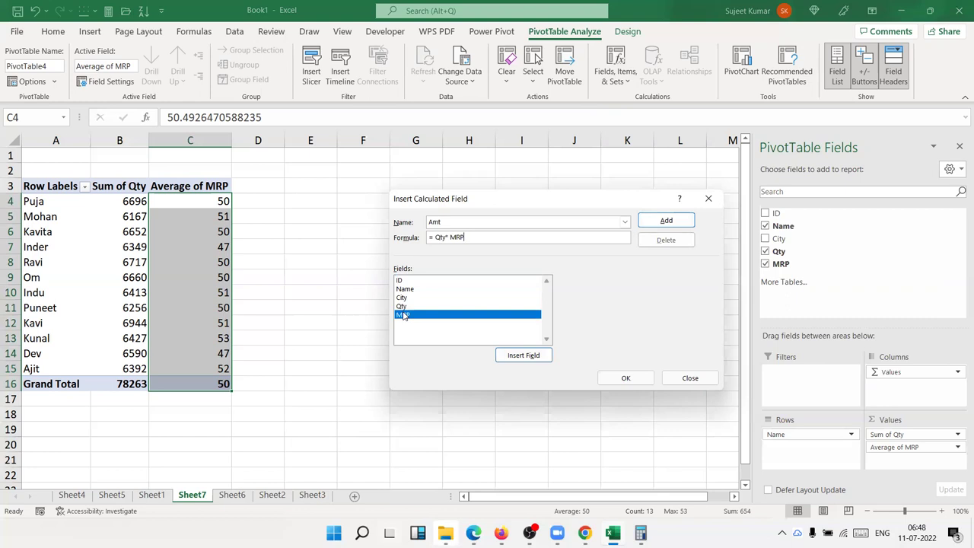
{"action": "left_click", "coordinate": [666, 220]}
{"action": "left_click", "coordinate": [624, 378]}
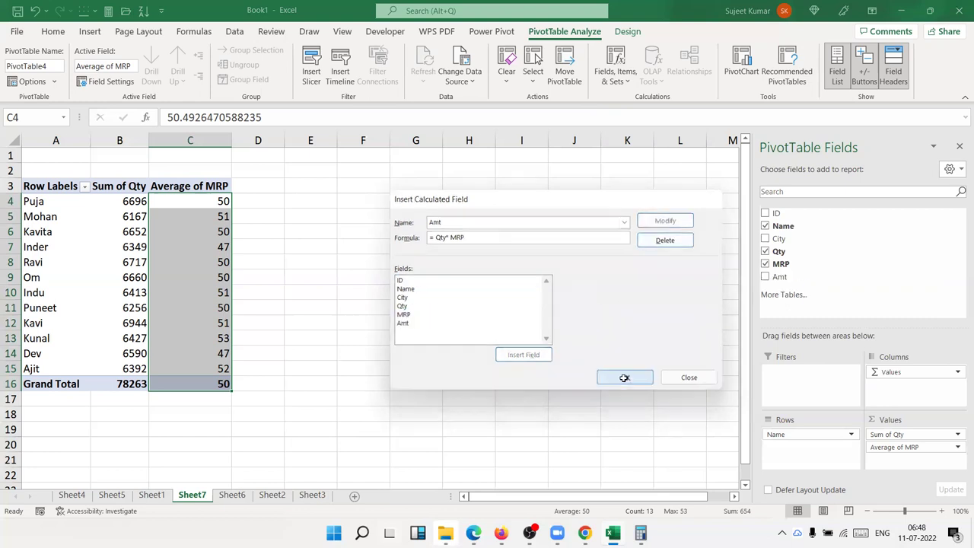
{"action": "left_click_drag", "start_coordinate": [276, 203], "coordinate": [240, 362]}
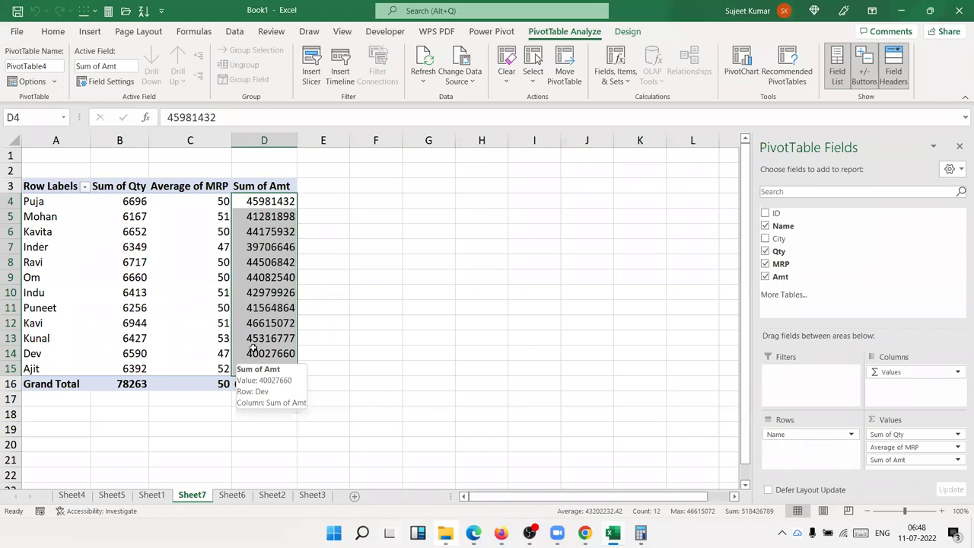
{"action": "left_click", "coordinate": [614, 73]}
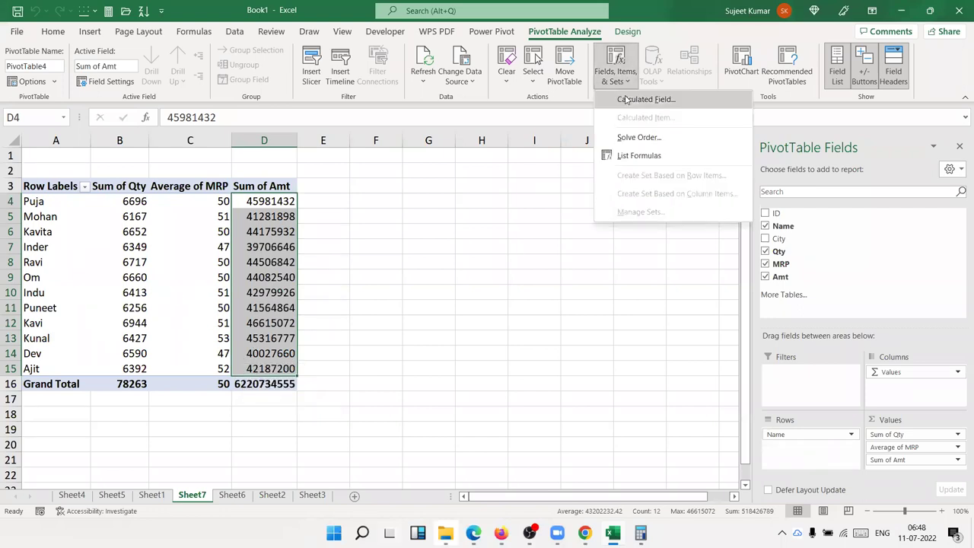
Define a calculated field named GST with formula =Amt*18% and add it.
{"action": "left_click", "coordinate": [626, 97]}
{"action": "type", "text": "GST"}
{"action": "key", "text": "Tab"}
{"action": "type", "text": "="}
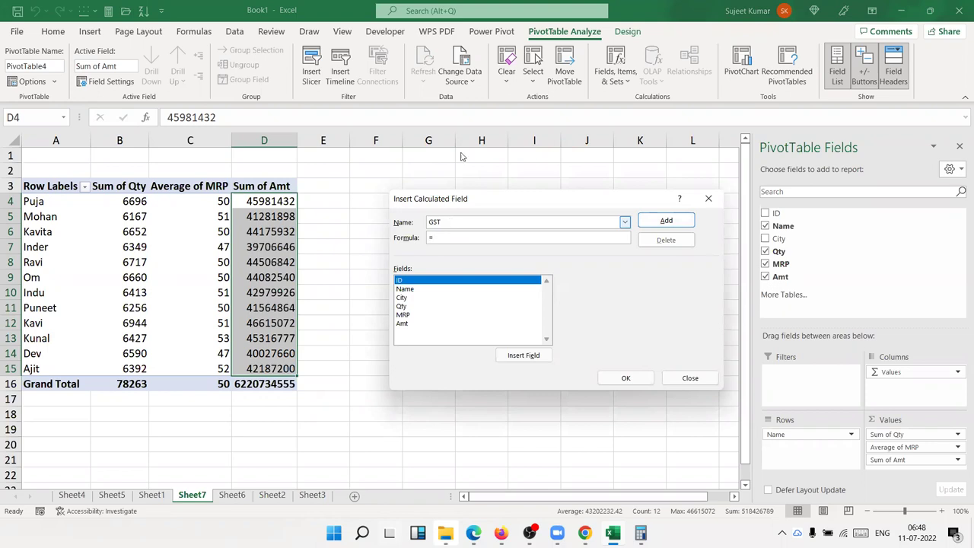
{"action": "left_click", "coordinate": [401, 324]}
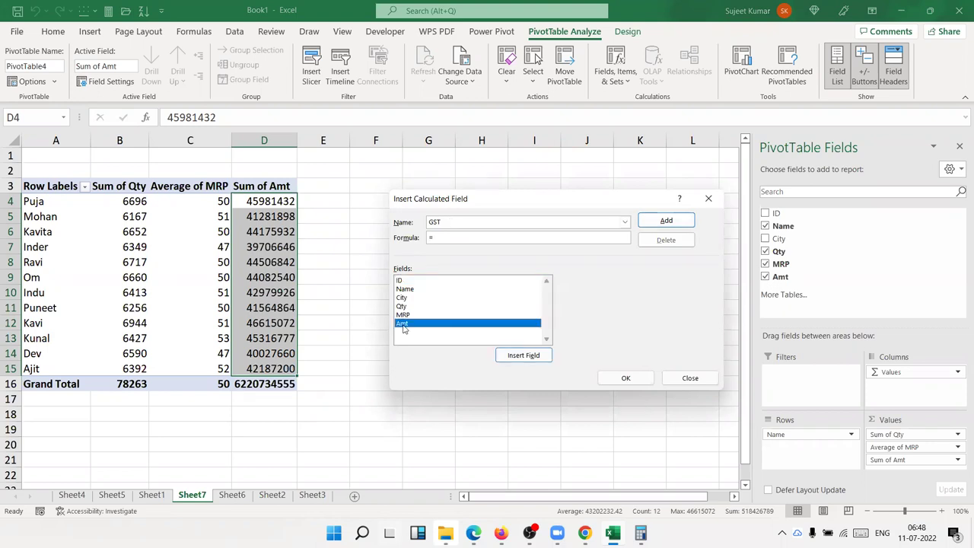
{"action": "double_click", "coordinate": [403, 326]}
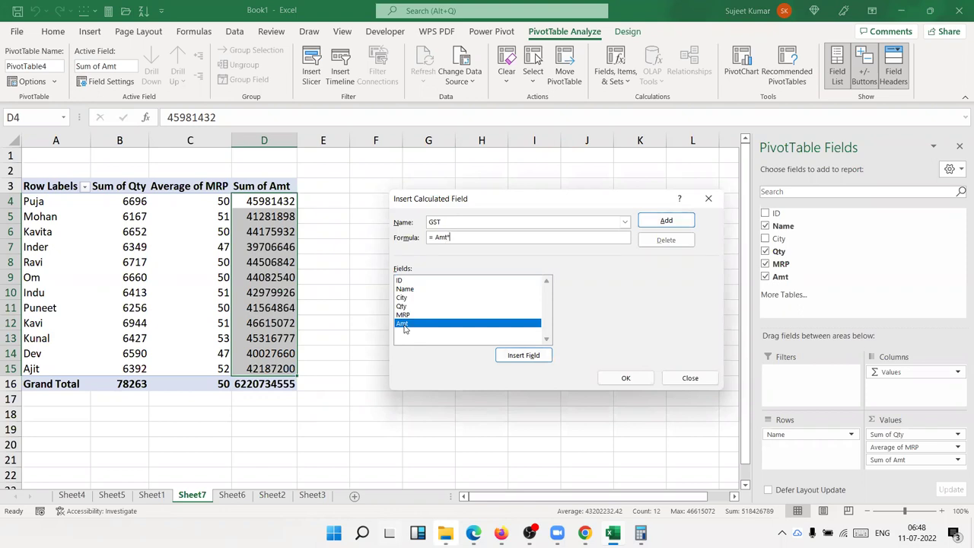
{"action": "type", "text": "18%"}
{"action": "left_click", "coordinate": [665, 223]}
Discard the mistyped name edit and confirm so Sum of GST appears in the pivot.
{"action": "left_click_drag", "start_coordinate": [464, 222], "coordinate": [415, 223]}
{"action": "type", "text": "Gtotas"}
{"action": "key", "text": "BackSpace"}
{"action": "key", "text": "BackSpace"}
{"action": "key", "text": "BackSpace"}
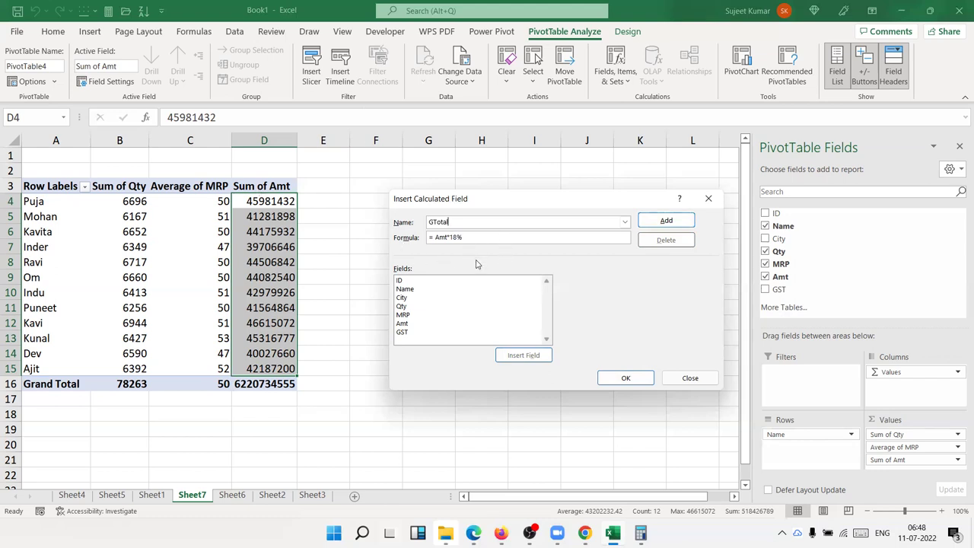
{"action": "key", "text": "Tab"}
{"action": "left_click", "coordinate": [479, 236]}
{"action": "key", "text": "Return"}
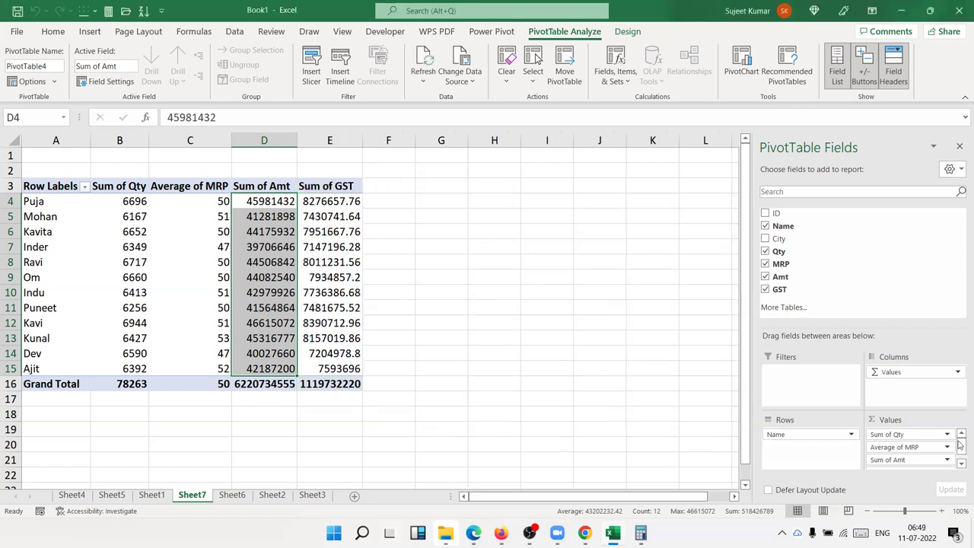
{"action": "scroll", "coordinate": [913, 449], "scroll_direction": "down", "scroll_amount": 1}
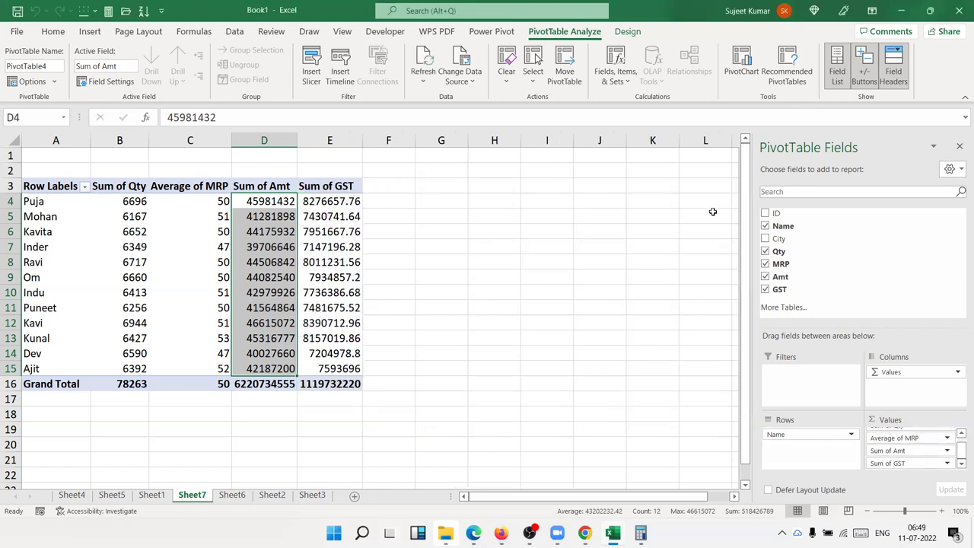
Add a calculated field named GTotal with formula =Amt+GST and check its values.
{"action": "left_click", "coordinate": [625, 76]}
{"action": "left_click", "coordinate": [631, 96]}
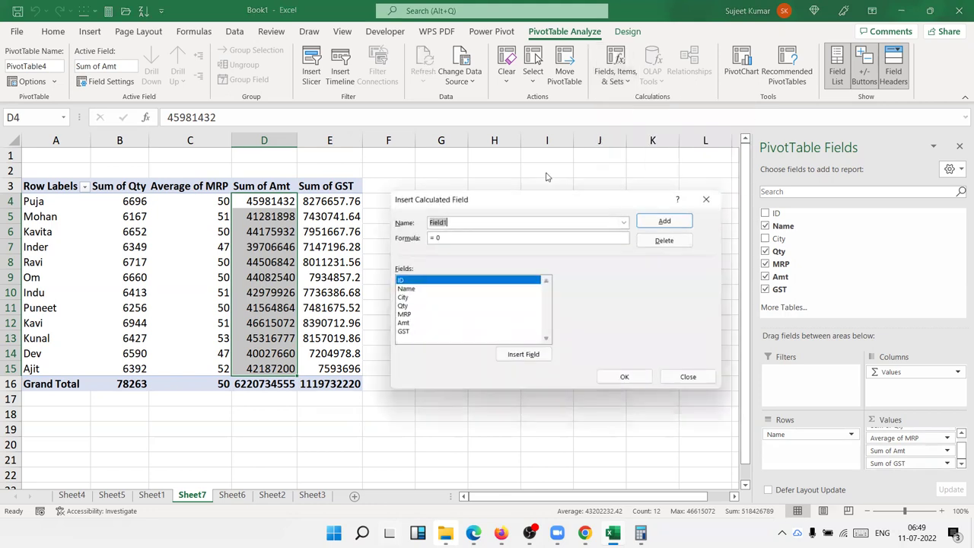
{"action": "type", "text": "G"}
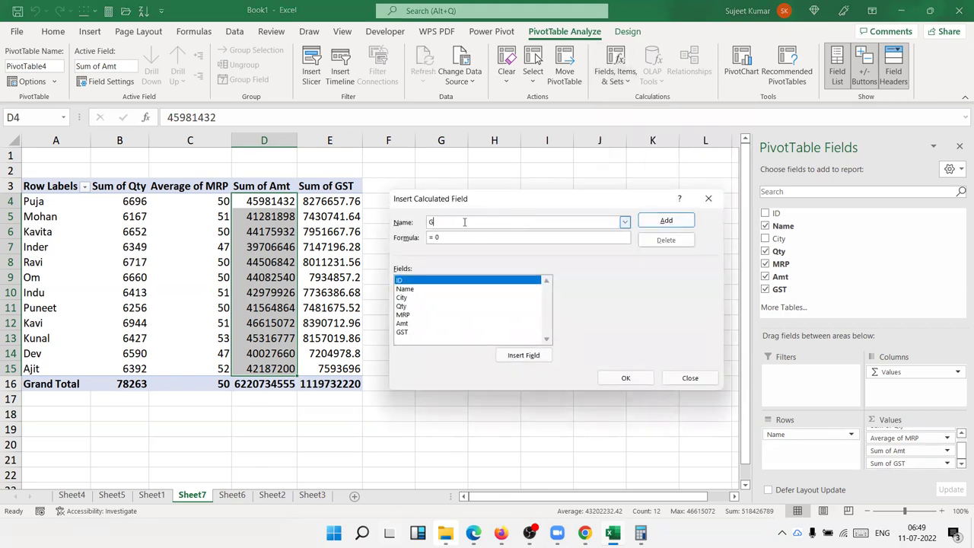
{"action": "type", "text": "Total"}
{"action": "key", "text": "Tab"}
{"action": "type", "text": "="}
{"action": "double_click", "coordinate": [401, 323]}
{"action": "type", "text": "+"}
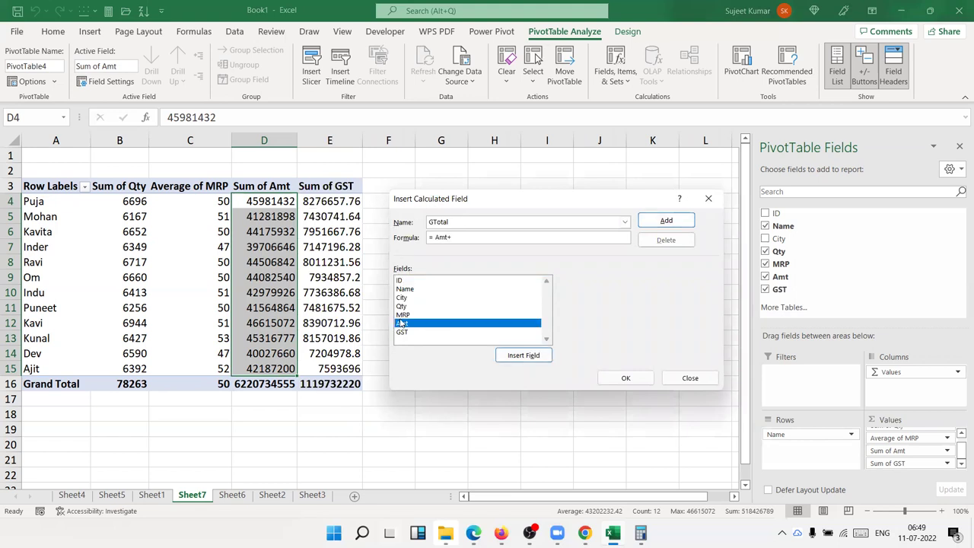
{"action": "double_click", "coordinate": [402, 332]}
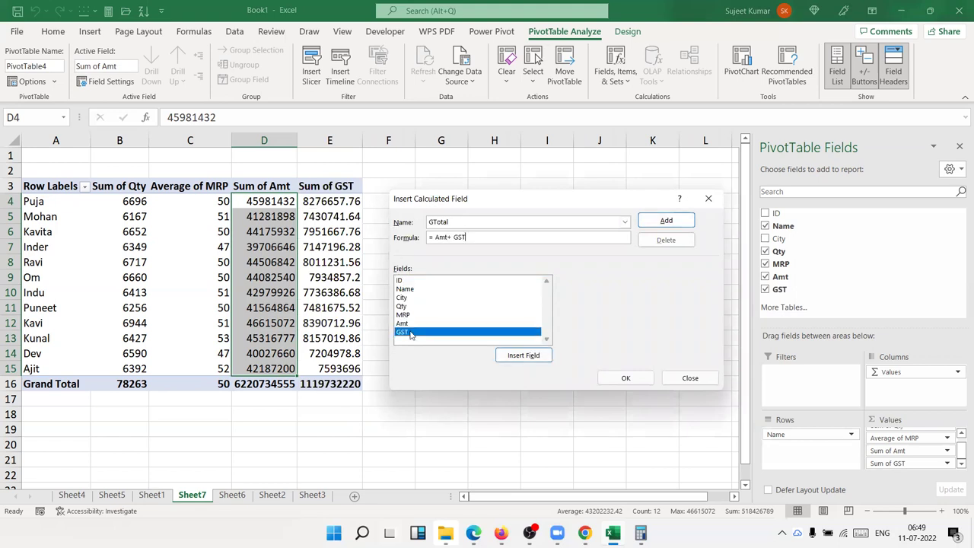
{"action": "left_click", "coordinate": [655, 222]}
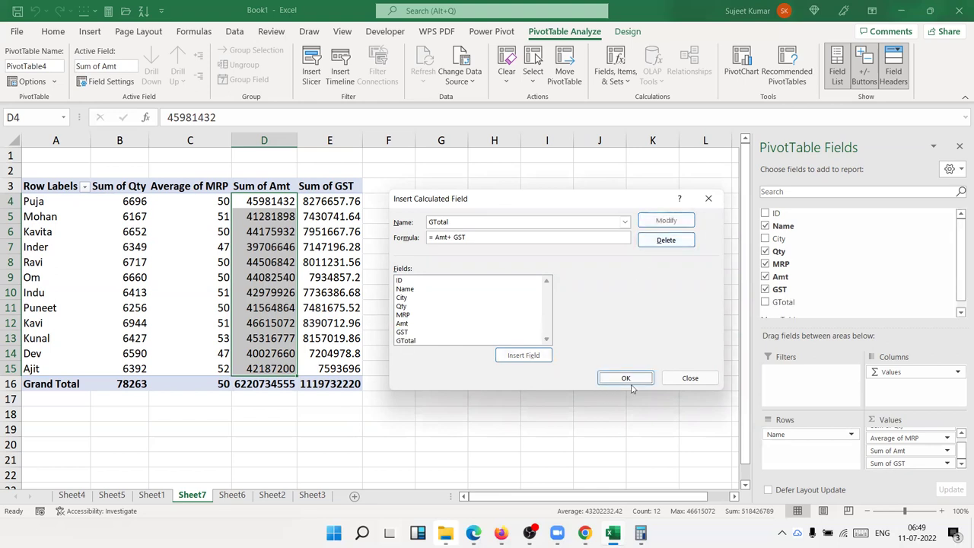
{"action": "left_click", "coordinate": [631, 386]}
{"action": "left_click_drag", "start_coordinate": [397, 201], "coordinate": [383, 368]}
{"action": "left_click", "coordinate": [390, 319]}
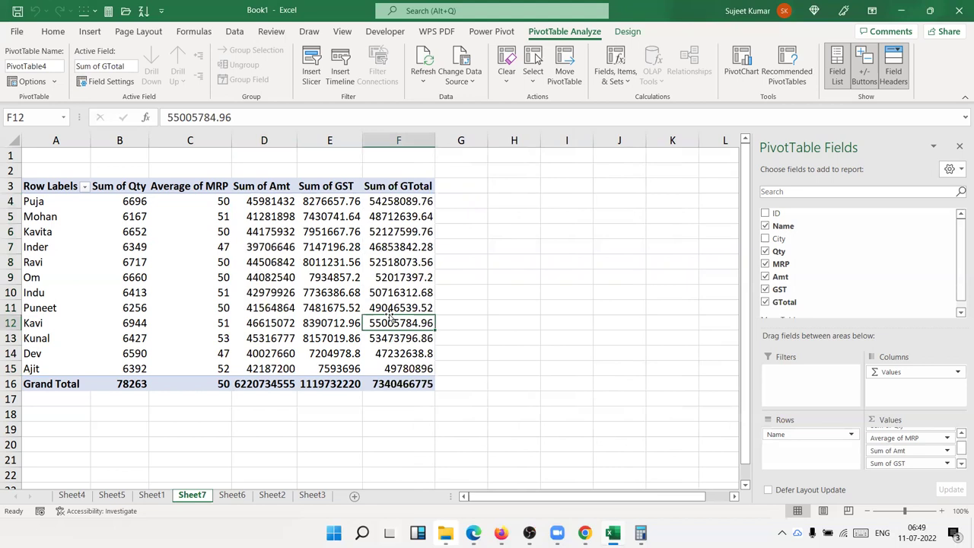
Reopen the Calculated Field dialog, close it unchanged, and select the GTotal values.
{"action": "key", "text": "F6"}
{"action": "left_click", "coordinate": [615, 74]}
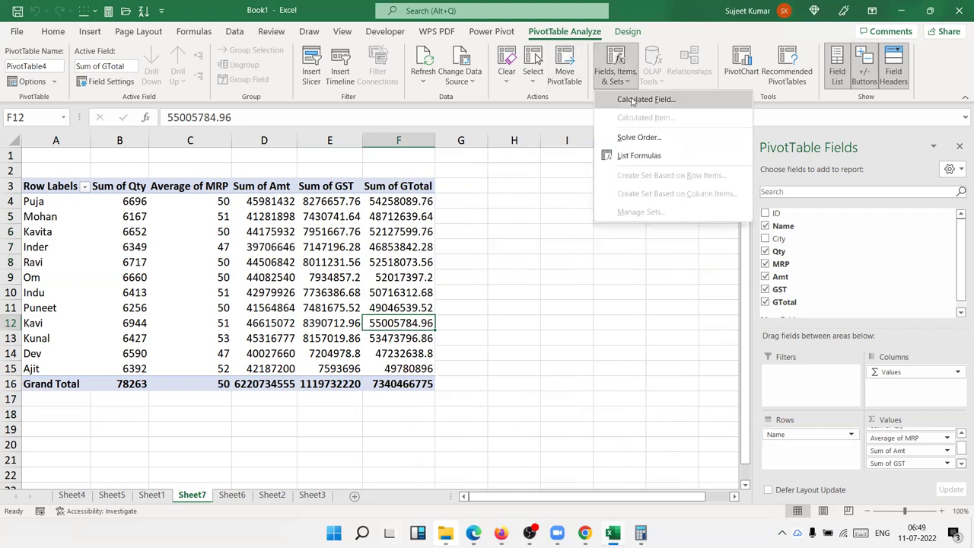
{"action": "left_click", "coordinate": [645, 99]}
{"action": "left_click", "coordinate": [721, 201]}
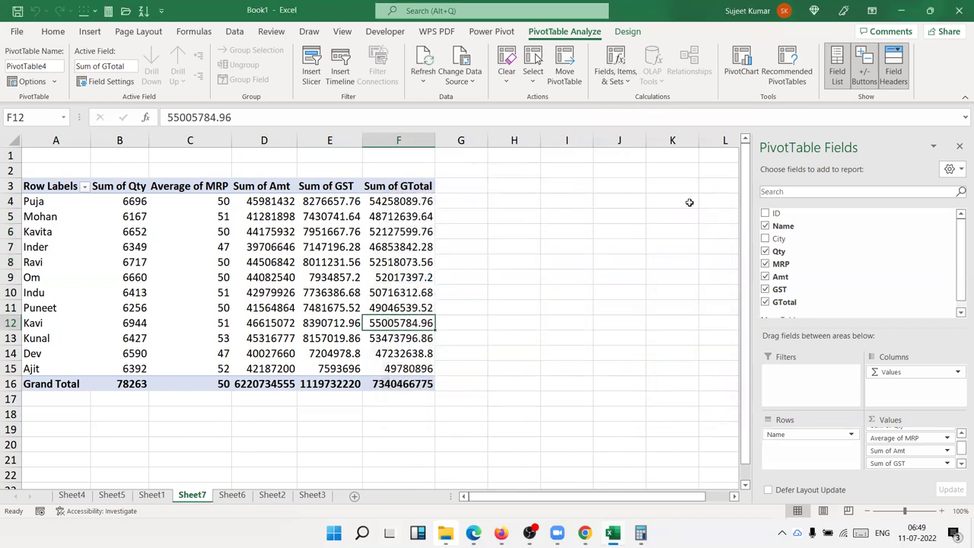
{"action": "mouse_move", "coordinate": [417, 369]}
{"action": "left_mouse_down"}
{"action": "mouse_move", "coordinate": [403, 339]}
{"action": "mouse_move", "coordinate": [407, 195]}
{"action": "left_mouse_up"}
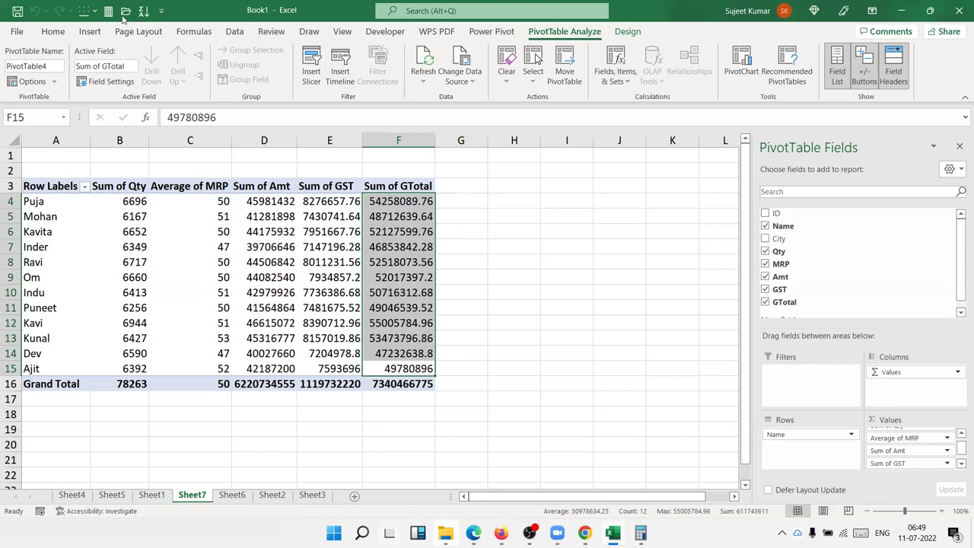
Review Puja's Amt, GST and GTotal values from the Home tab, then return to PivotTable Analyze.
{"action": "left_click", "coordinate": [53, 31]}
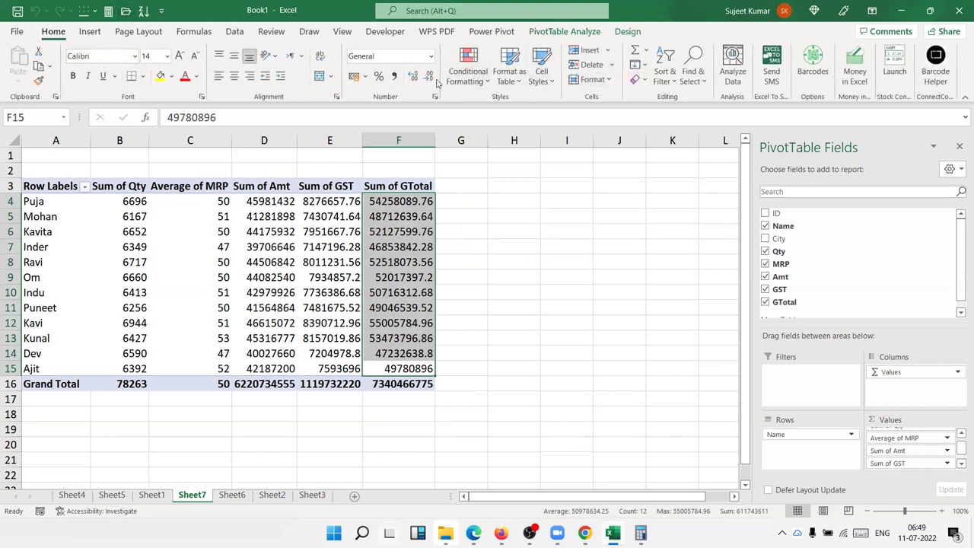
{"action": "left_click", "coordinate": [263, 201]}
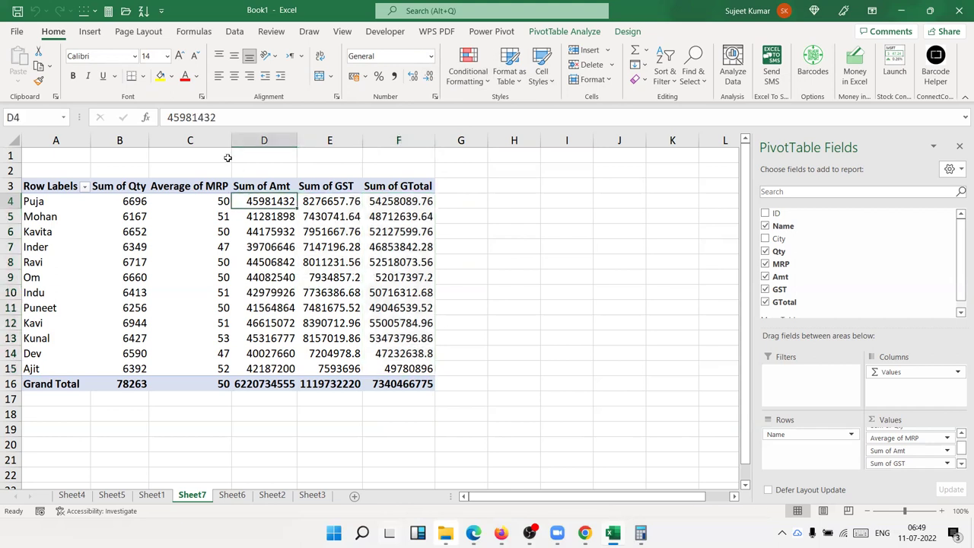
{"action": "left_click", "coordinate": [316, 204]}
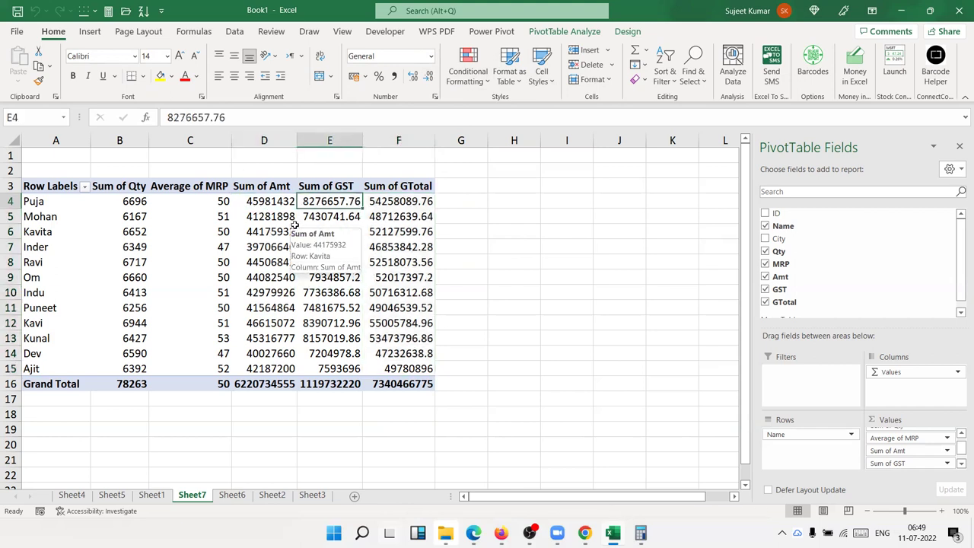
{"action": "left_click", "coordinate": [430, 201]}
{"action": "mouse_move", "coordinate": [401, 201]}
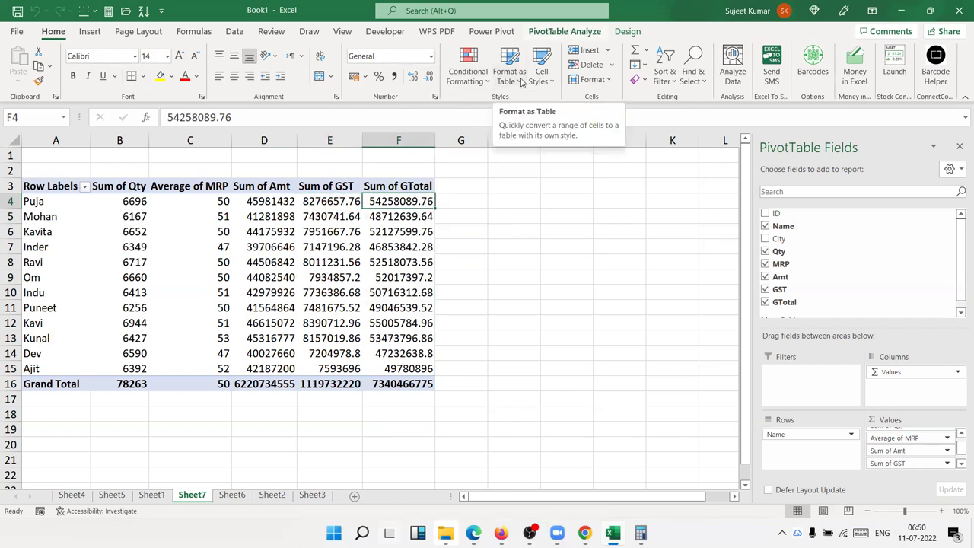
{"action": "left_click", "coordinate": [564, 31]}
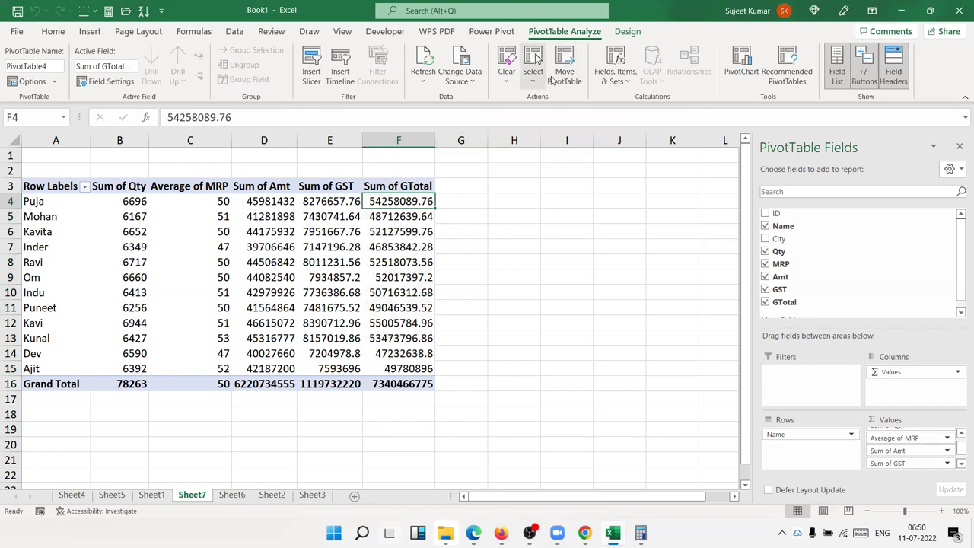
{"action": "left_click", "coordinate": [615, 75]}
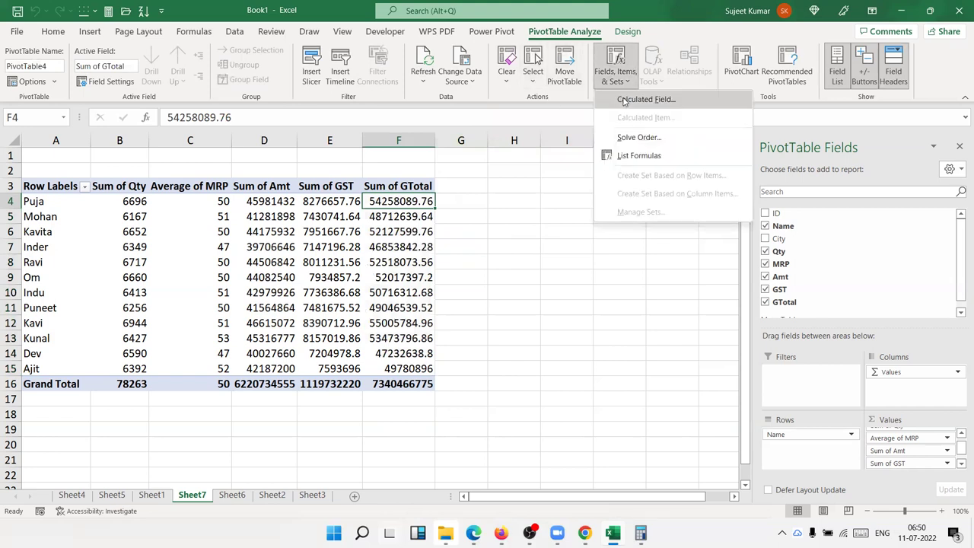
Modify the GTotal field's formula to =round(Amt+GST,0) and apply it.
{"action": "left_click", "coordinate": [624, 99]}
{"action": "left_click", "coordinate": [626, 222]}
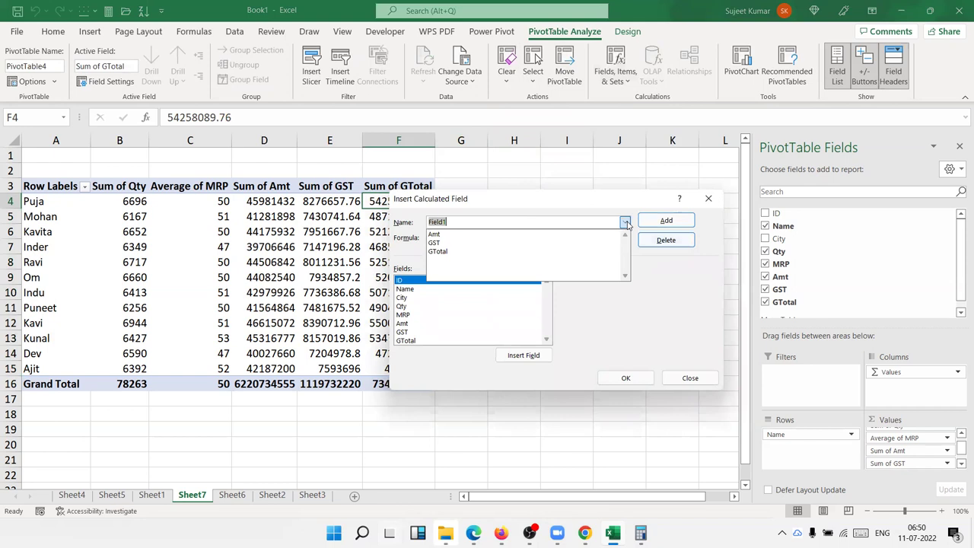
{"action": "left_click", "coordinate": [590, 251]}
{"action": "left_click", "coordinate": [434, 236]}
{"action": "type", "text": "round"}
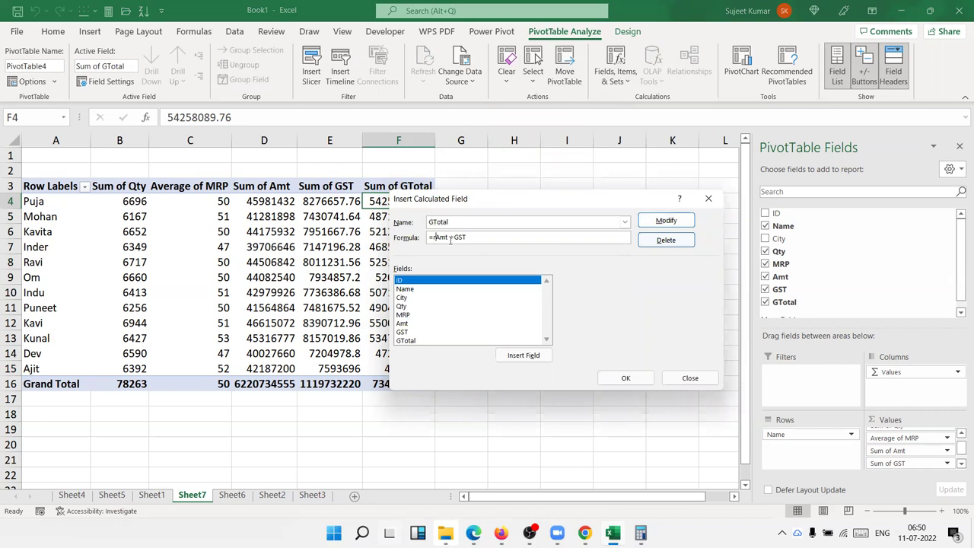
{"action": "type", "text": "("}
{"action": "type", "text": "0)"}
{"action": "left_click", "coordinate": [644, 224]}
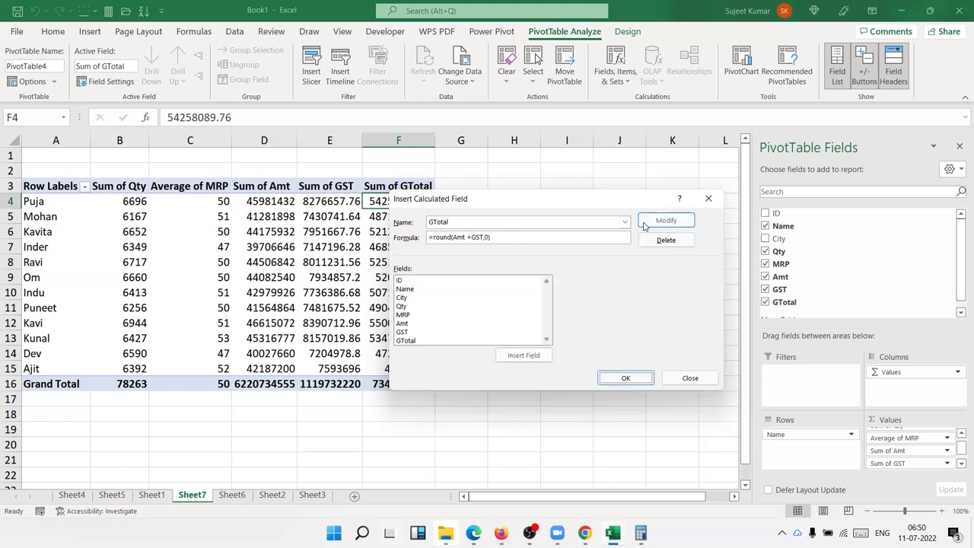
{"action": "left_click", "coordinate": [644, 380]}
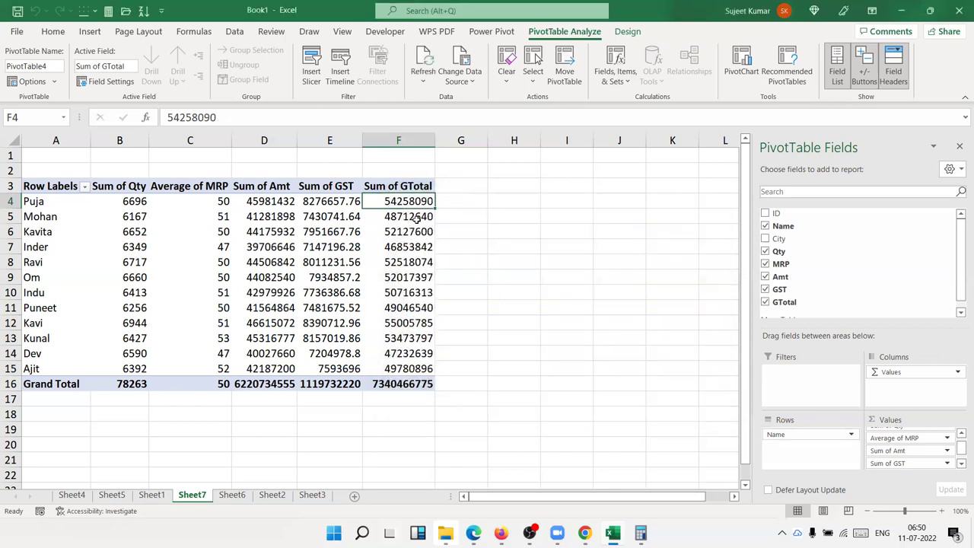
Close the dialog and select the rounded GTotal values, including Kavita's, to check them.
{"action": "left_click", "coordinate": [403, 219]}
{"action": "left_click_drag", "start_coordinate": [403, 228], "coordinate": [409, 311]}
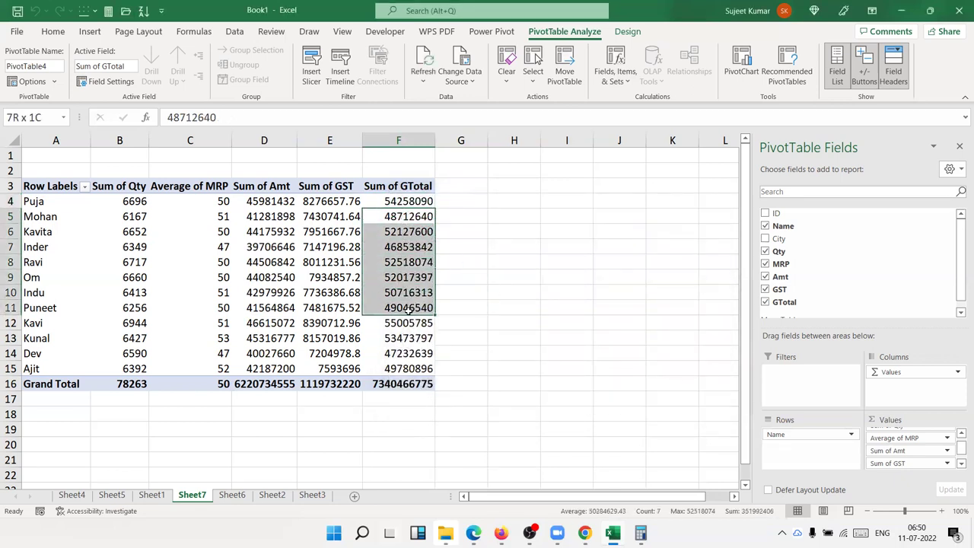
{"action": "left_click", "coordinate": [411, 299]}
{"action": "left_click", "coordinate": [428, 230]}
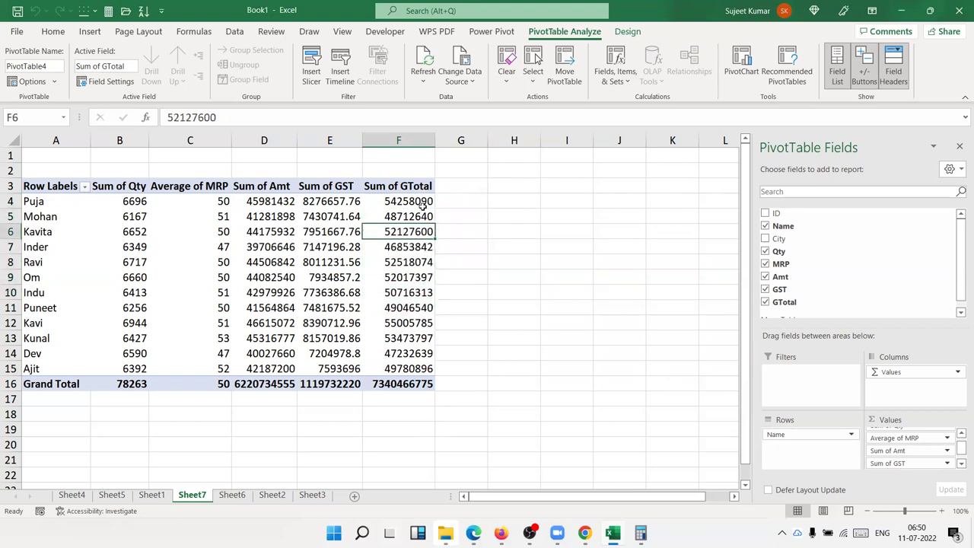
{"action": "mouse_move", "coordinate": [408, 201]}
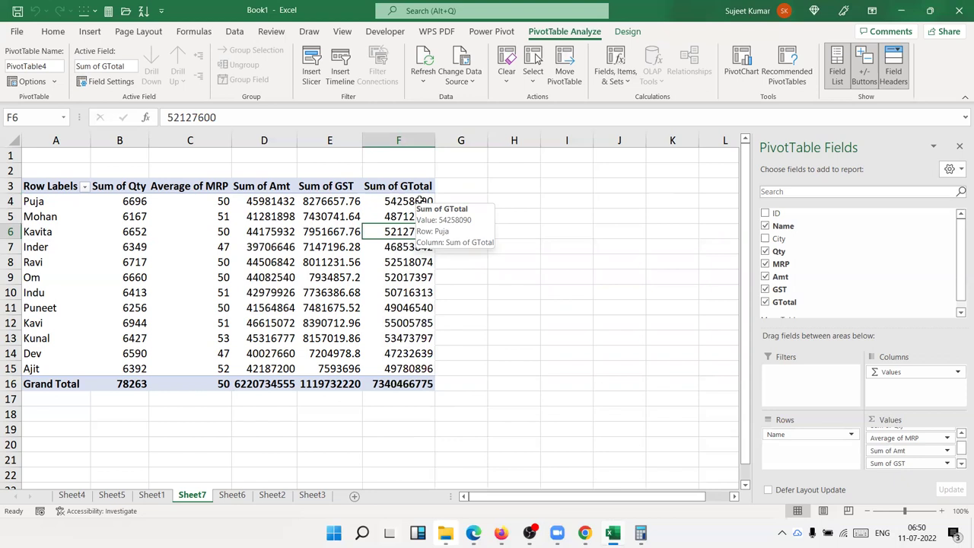
{"action": "left_click_drag", "start_coordinate": [397, 337], "coordinate": [186, 258]}
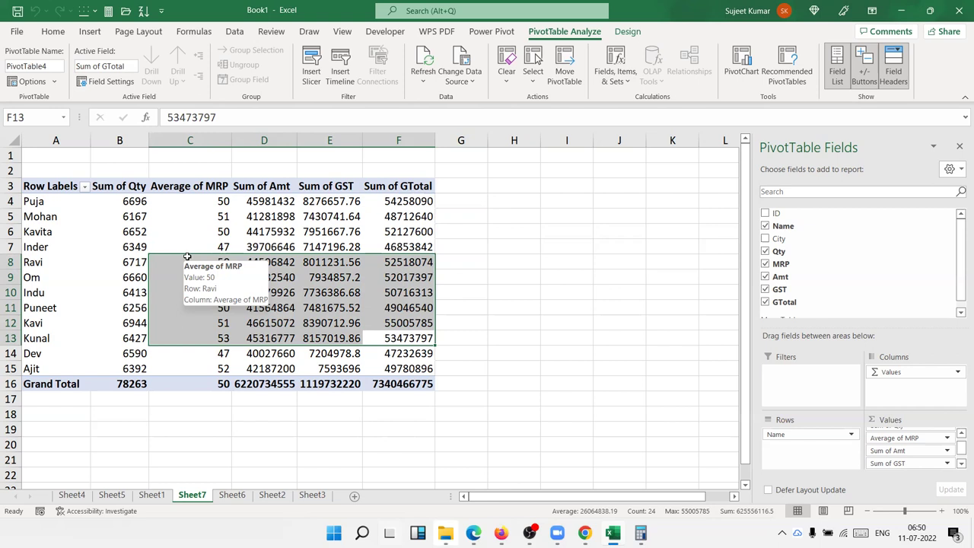
{"action": "mouse_move", "coordinate": [330, 246]}
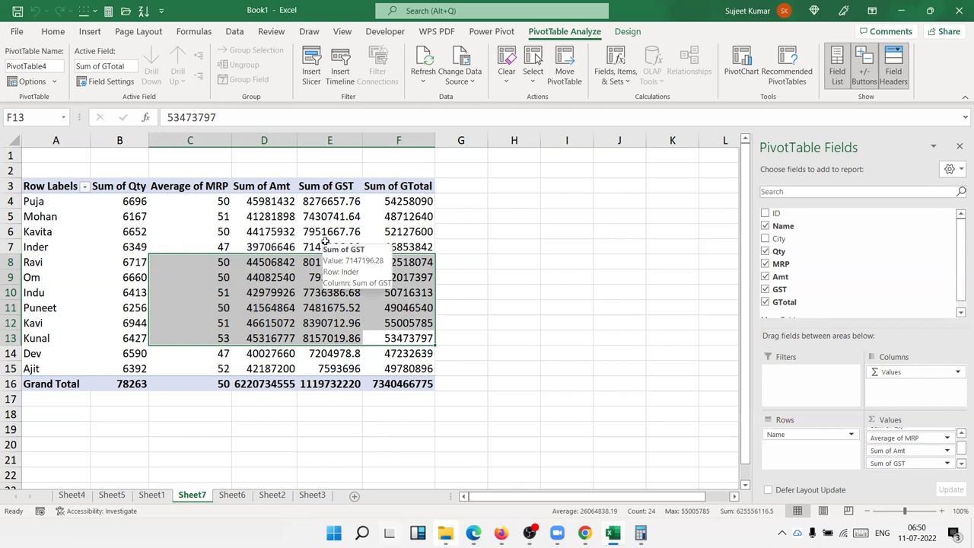
Review Mohan's and Inder's GTotal, Puja's Amt and the Sum of Qty values, then open Fields, Items & Sets.
{"action": "left_click", "coordinate": [394, 221]}
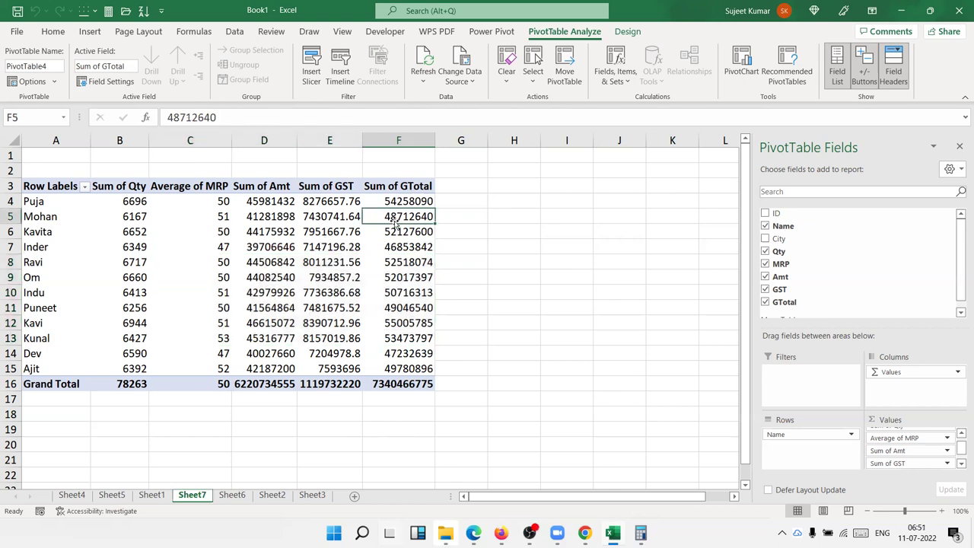
{"action": "left_click", "coordinate": [265, 204]}
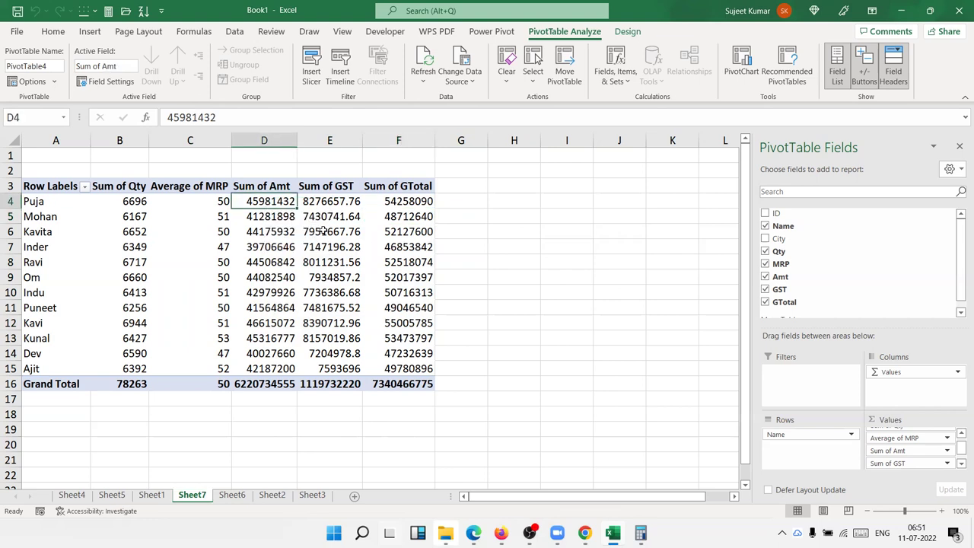
{"action": "left_click", "coordinate": [372, 242]}
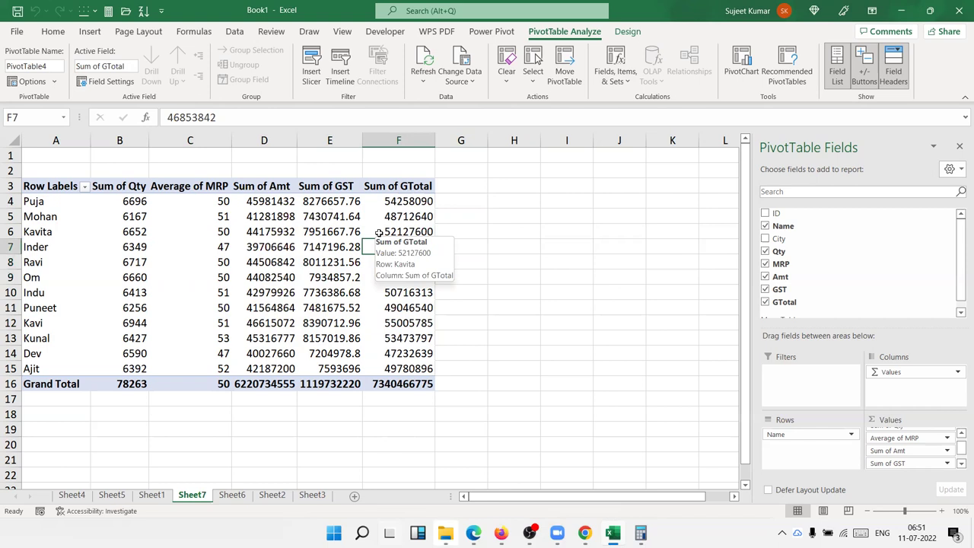
{"action": "left_click", "coordinate": [135, 370]}
{"action": "left_click_drag", "start_coordinate": [135, 369], "coordinate": [134, 203]}
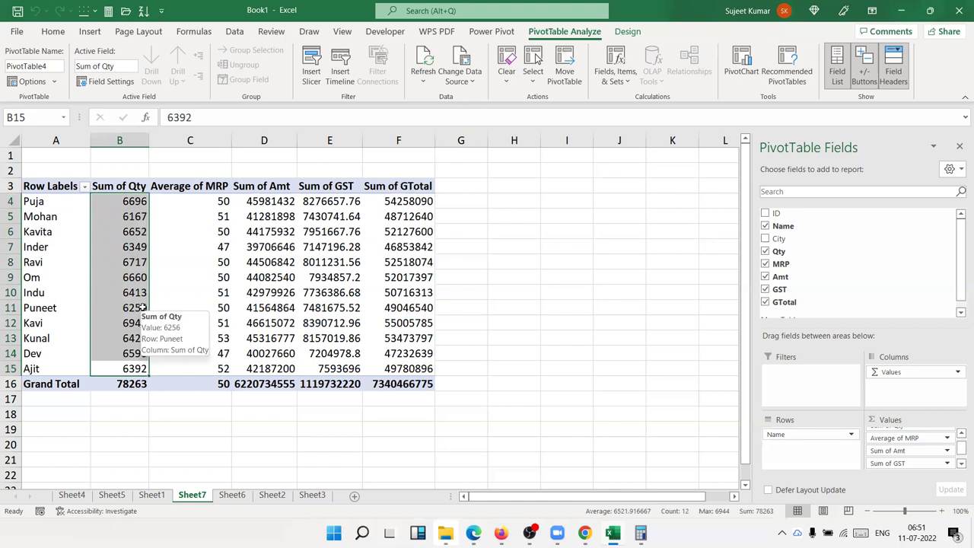
{"action": "left_click", "coordinate": [143, 204]}
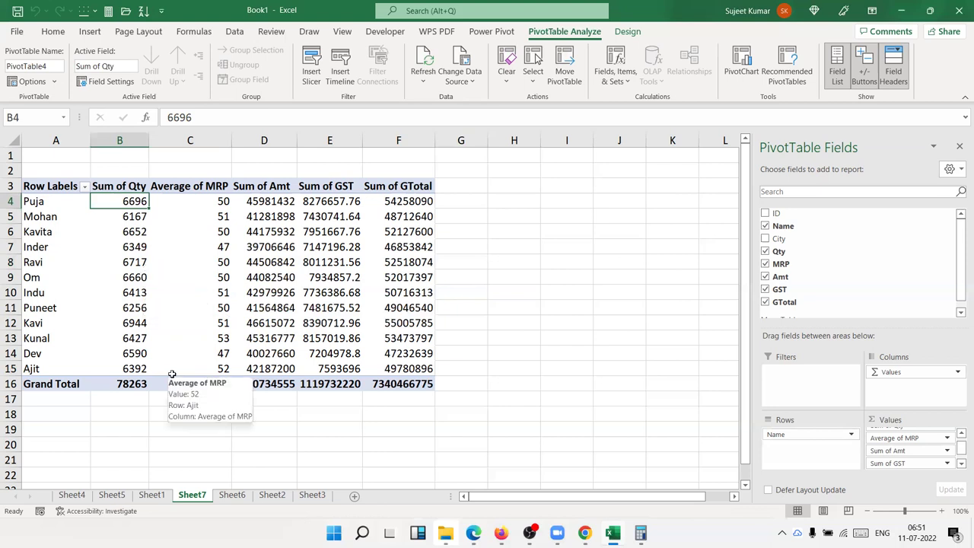
{"action": "left_click", "coordinate": [628, 80]}
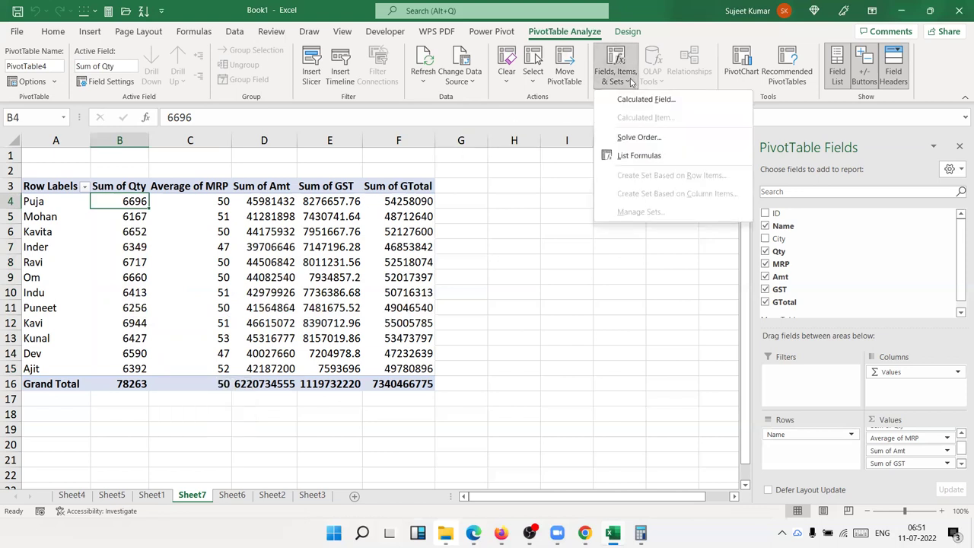
Add a calculated field named Com with formula =IF(Qty<=6000,5000,IF(Qty<=6500,10000,20000)).
{"action": "left_click", "coordinate": [623, 98]}
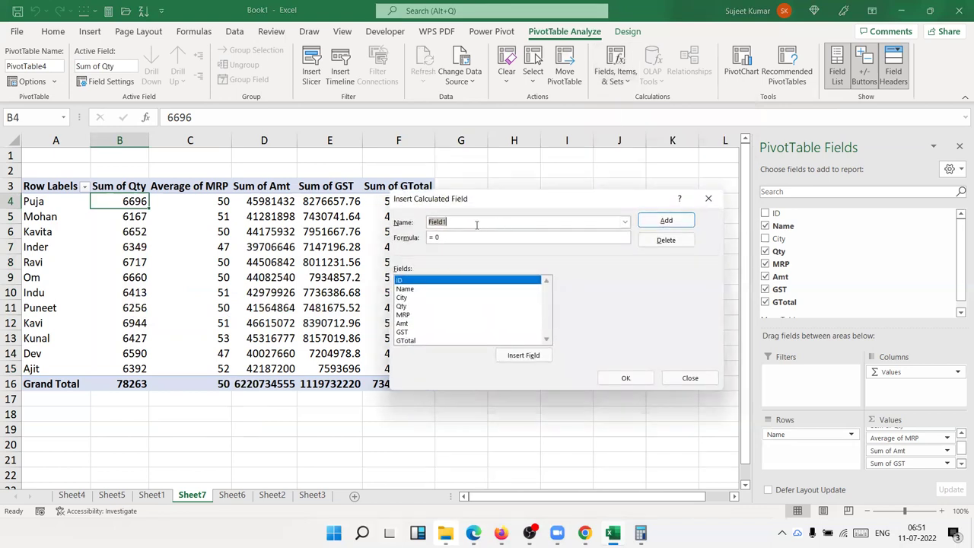
{"action": "type", "text": "Com"}
{"action": "key", "text": "Tab"}
{"action": "type", "text": "=if"}
{"action": "double_click", "coordinate": [403, 306]}
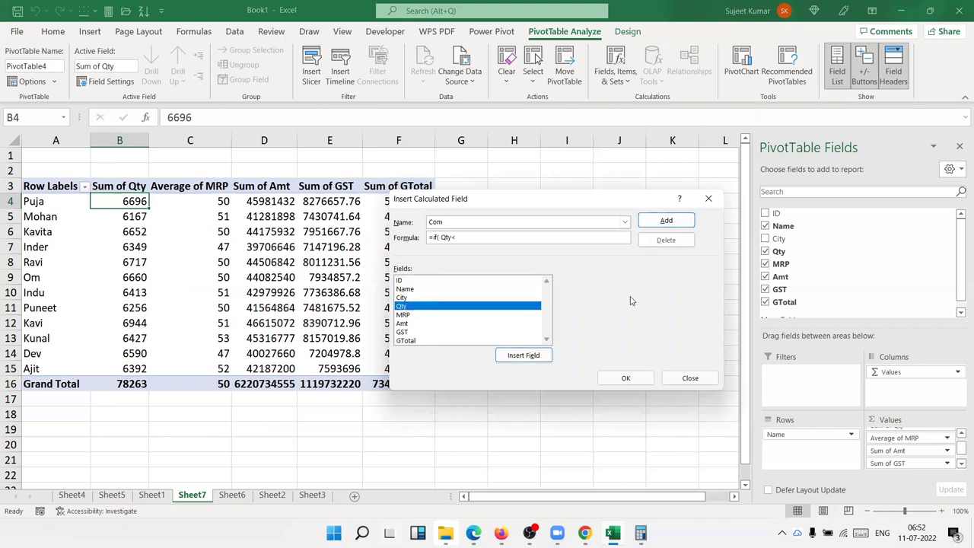
{"action": "type", "text": "6000"}
{"action": "type", "text": ",5000,"}
{"action": "type", "text": "if"}
{"action": "type", "text": "("}
{"action": "double_click", "coordinate": [521, 308]}
{"action": "type", "text": "<="}
{"action": "type", "text": "6500,"}
{"action": "type", "text": "10000,20000"}
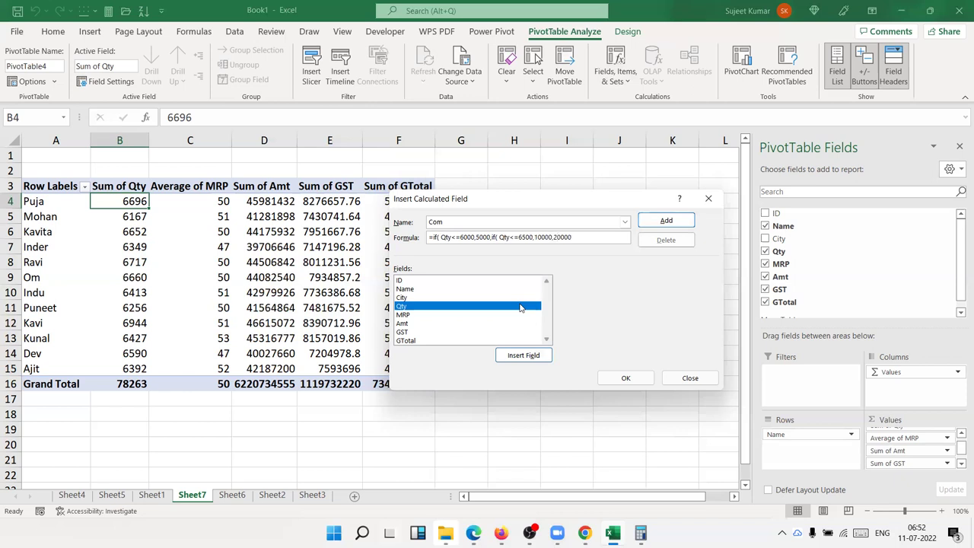
{"action": "type", "text": "))"}
{"action": "left_click", "coordinate": [668, 226]}
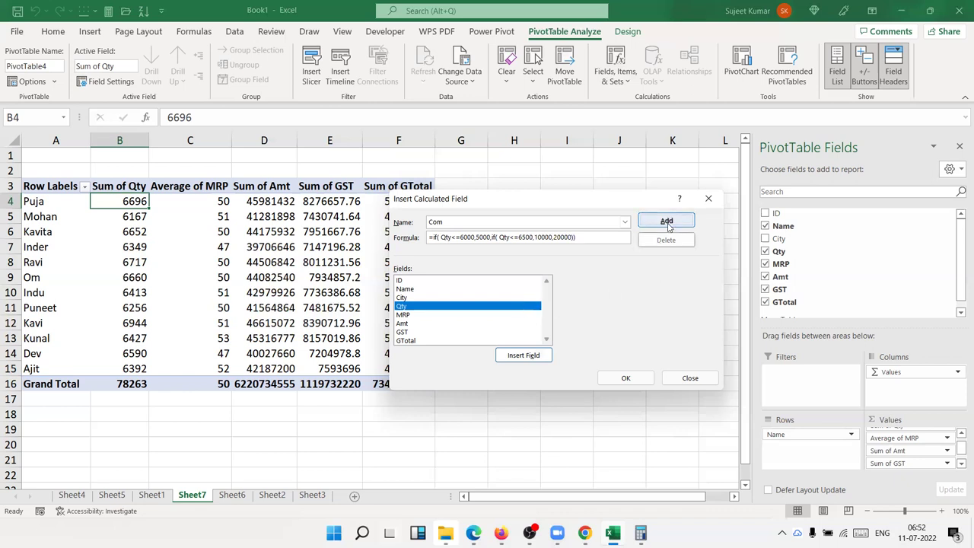
{"action": "left_click", "coordinate": [626, 377]}
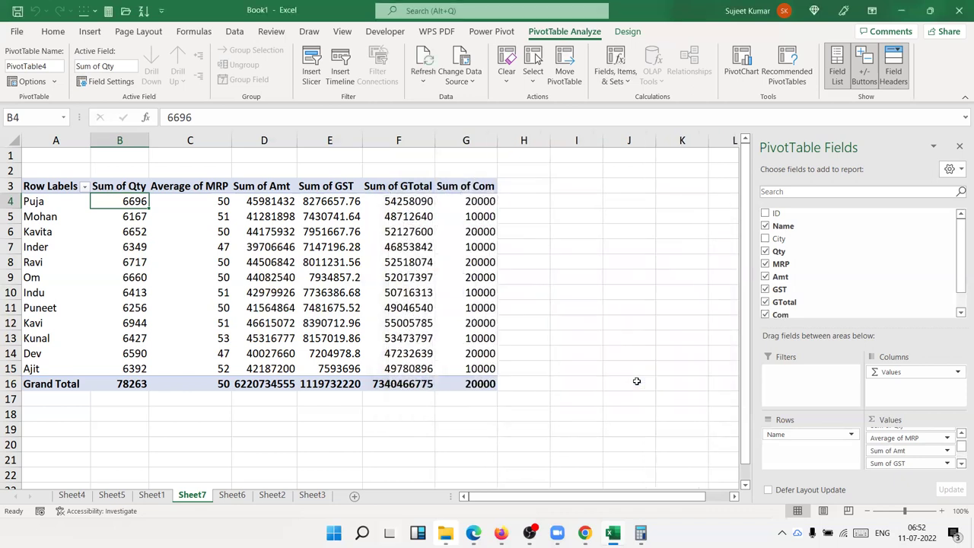
{"action": "left_click_drag", "start_coordinate": [476, 205], "coordinate": [456, 366]}
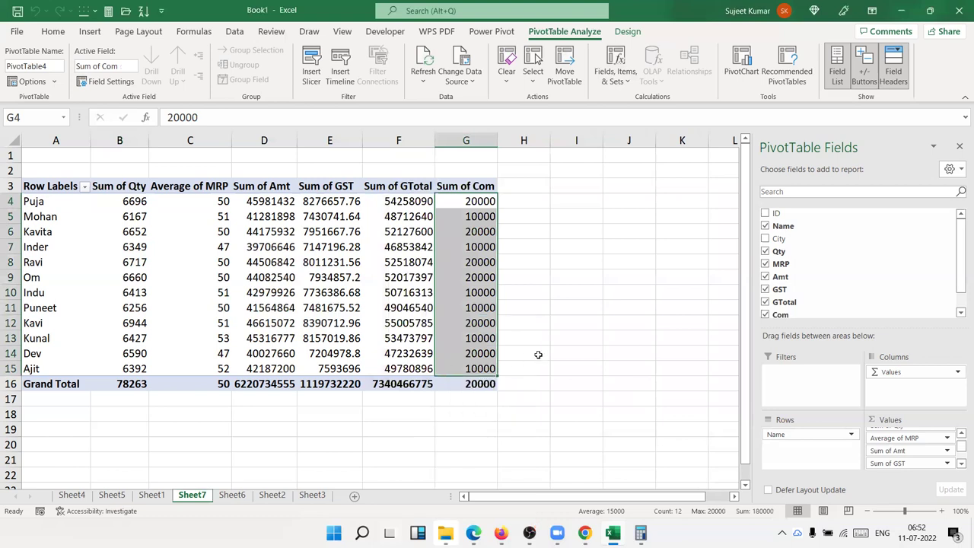
{"action": "left_click", "coordinate": [478, 266]}
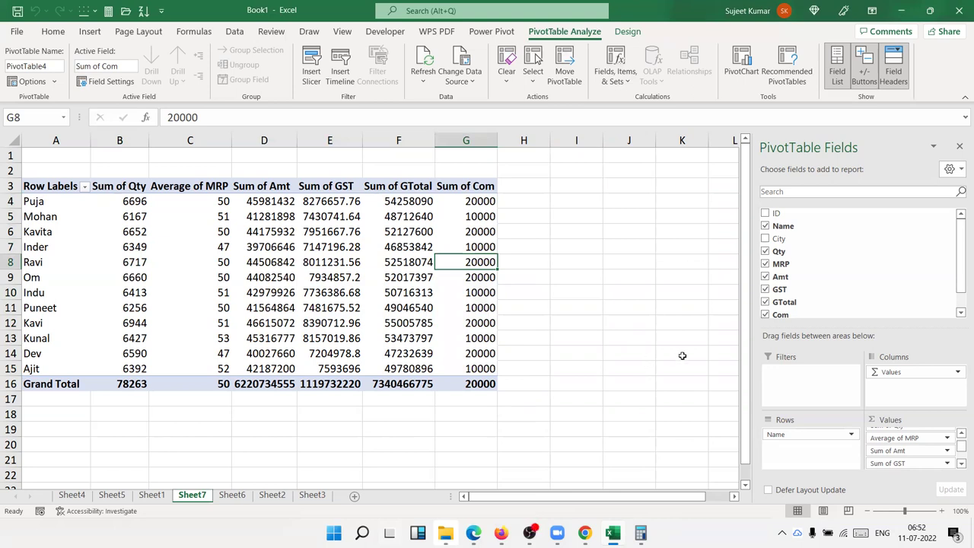
{"action": "left_click", "coordinate": [470, 296]}
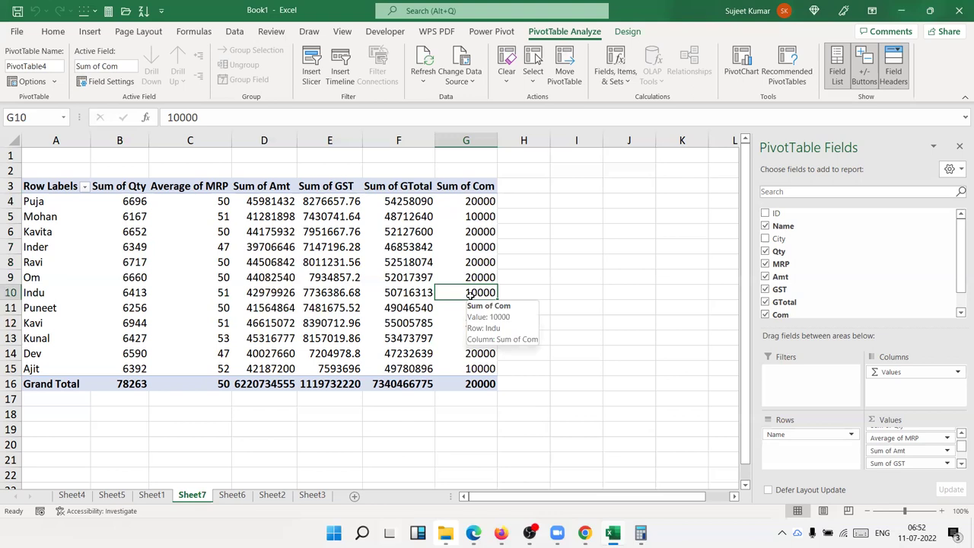
{"action": "left_click", "coordinate": [44, 251]}
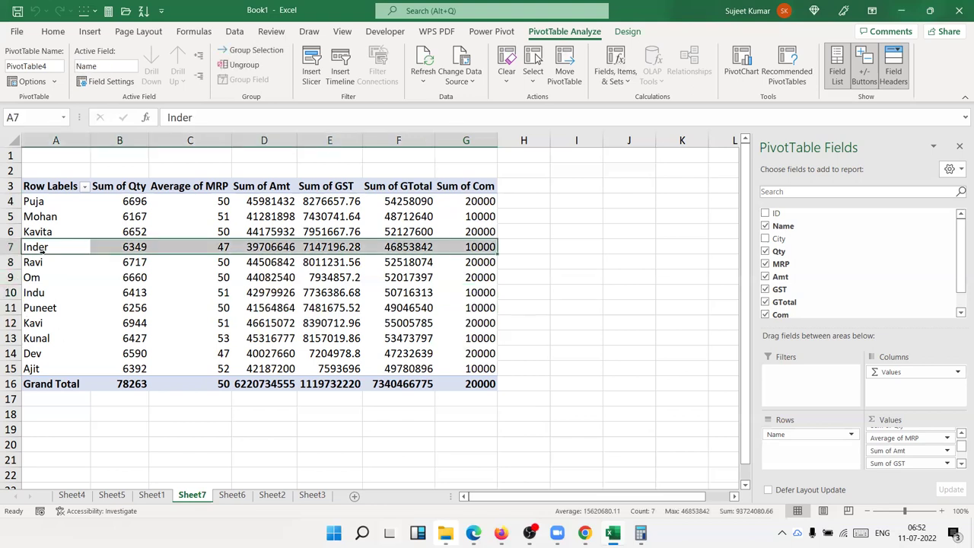
{"action": "left_click", "coordinate": [103, 232]}
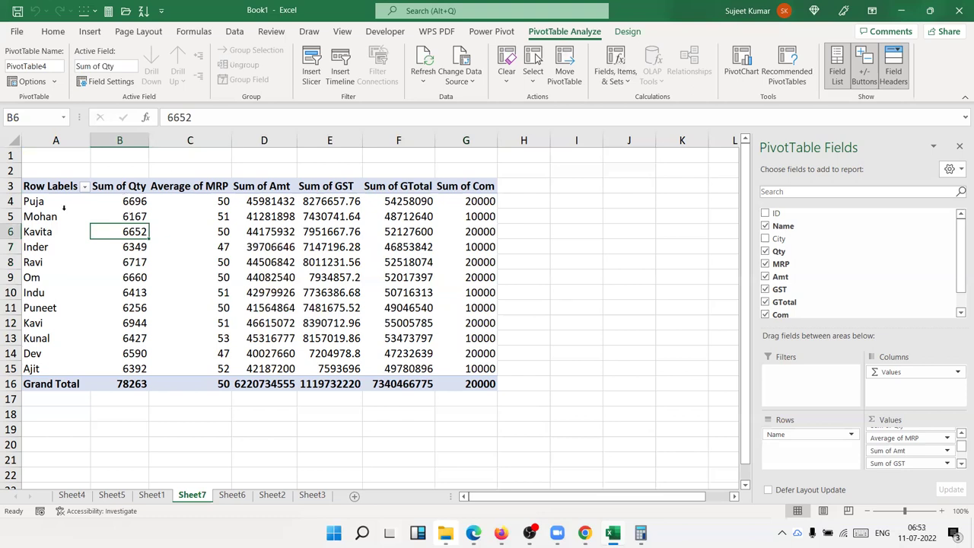
Select the Puja, Kavi and Ajit name labels and group them together.
{"action": "left_click", "coordinate": [56, 204]}
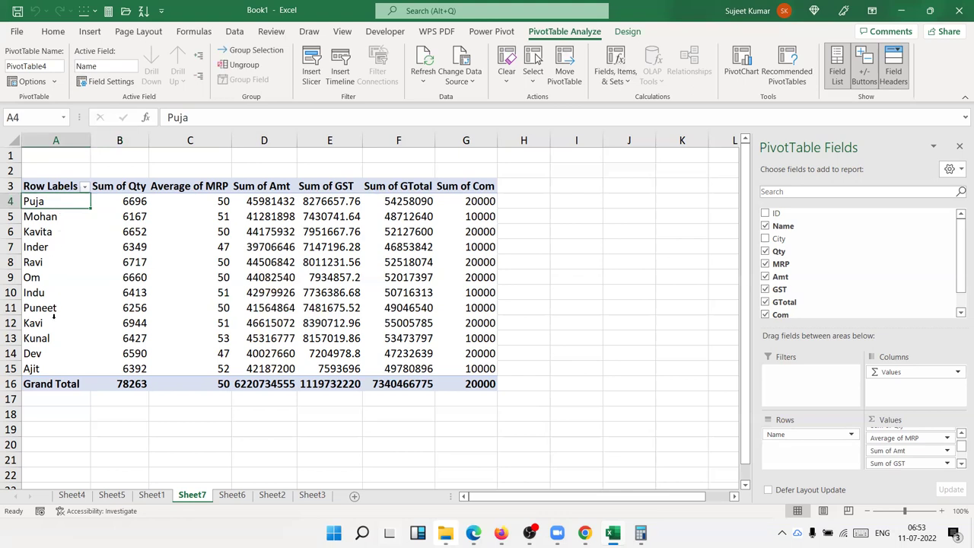
{"action": "left_click", "coordinate": [52, 323]}
{"action": "left_click", "coordinate": [48, 371]}
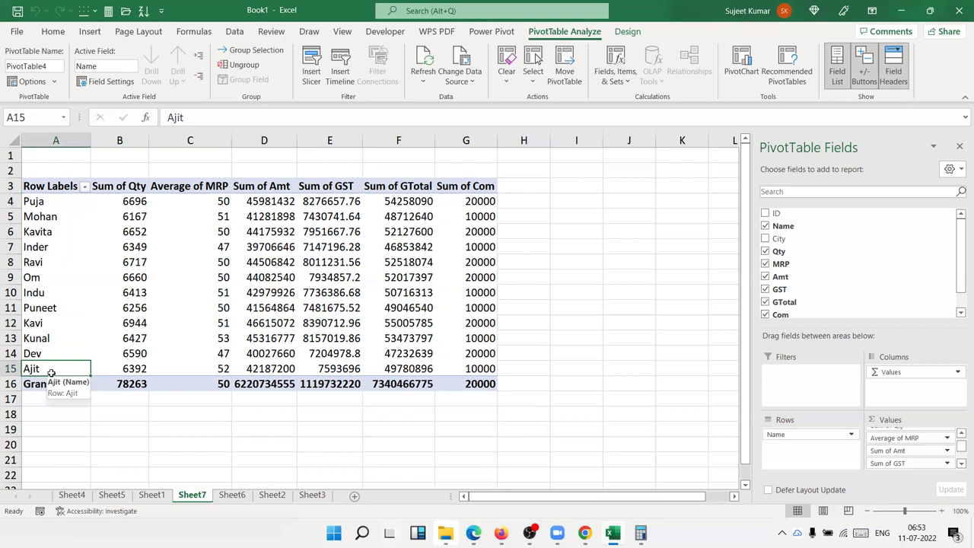
{"action": "left_click", "coordinate": [68, 323], "text": "ctrl"}
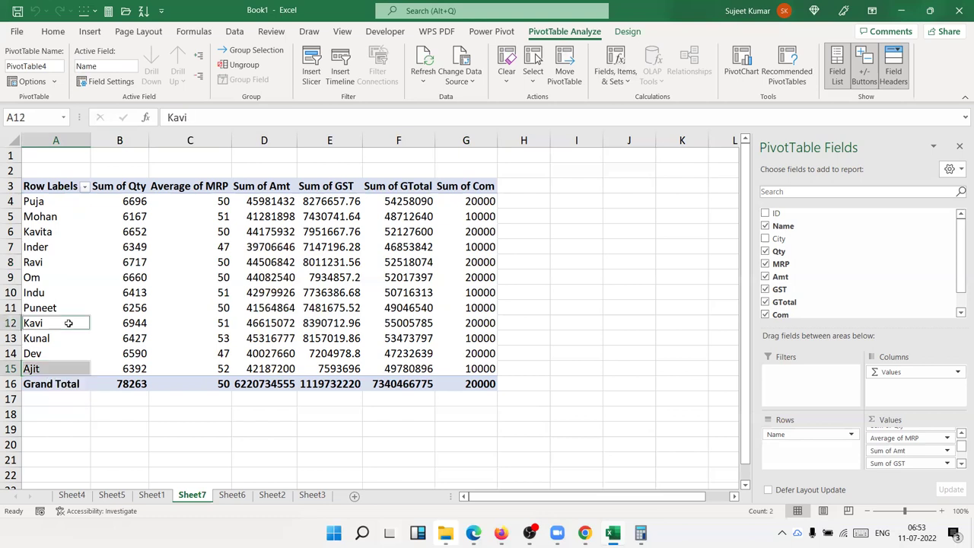
{"action": "left_click", "coordinate": [54, 207], "text": "ctrl"}
{"action": "right_click", "coordinate": [54, 207]}
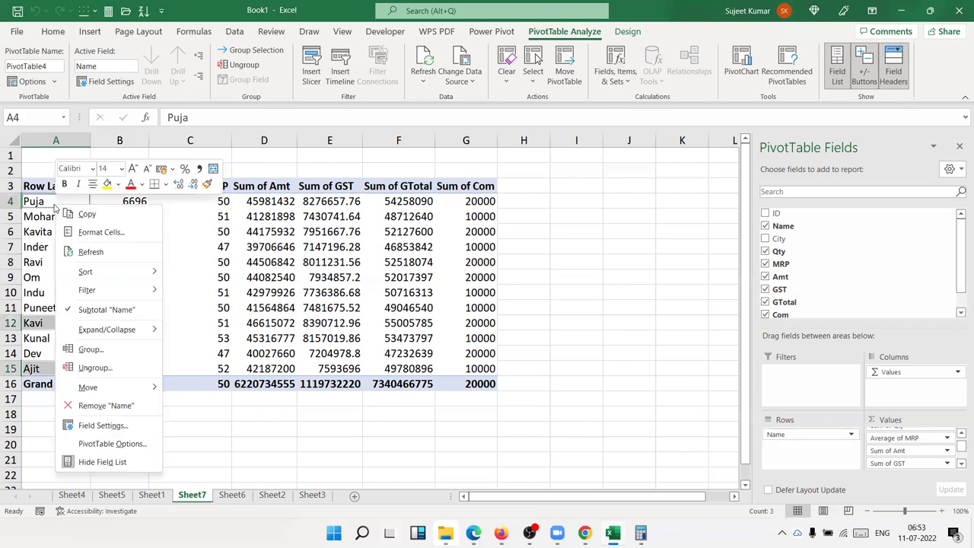
{"action": "left_click", "coordinate": [111, 351]}
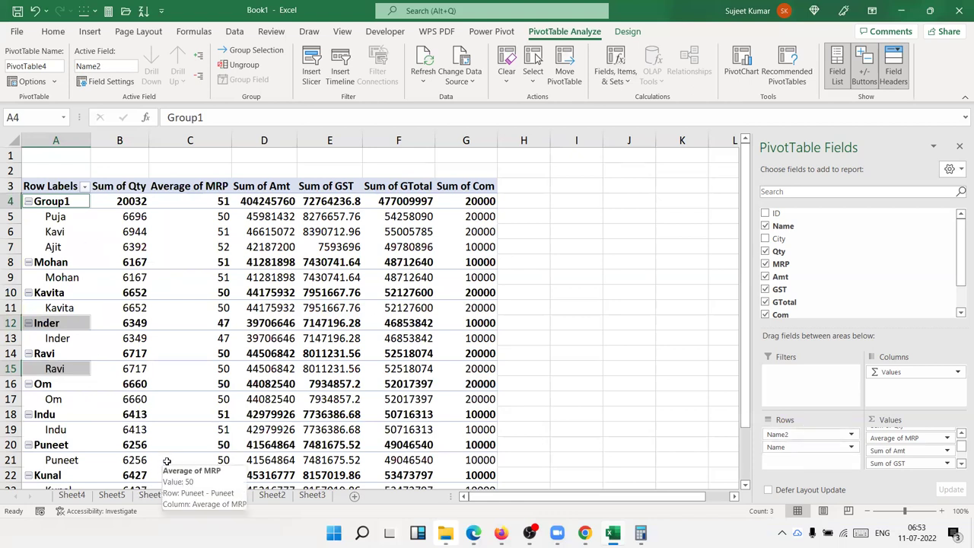
Undo the grouping, check Indu's Average of MRP, and open Fields, Items & Sets.
{"action": "key", "text": "ctrl+z"}
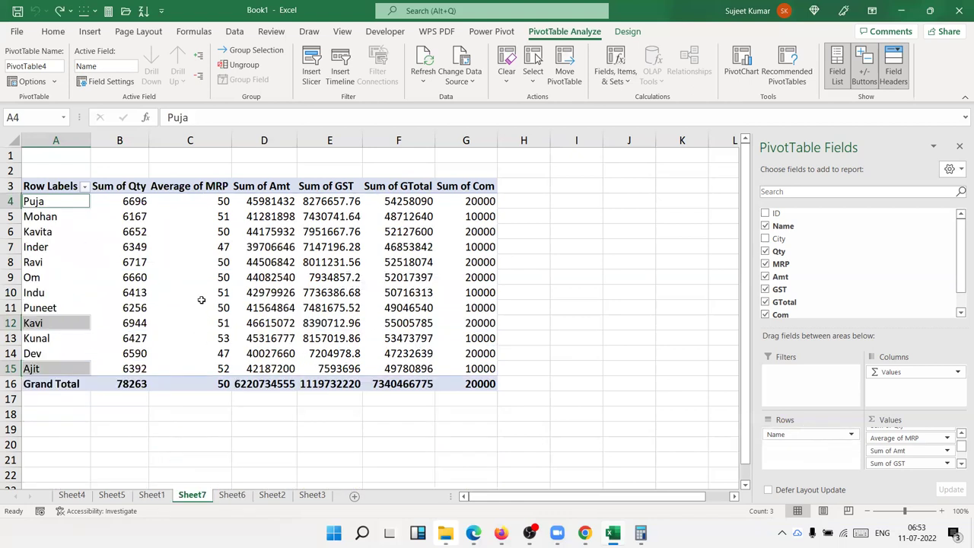
{"action": "left_click", "coordinate": [200, 292]}
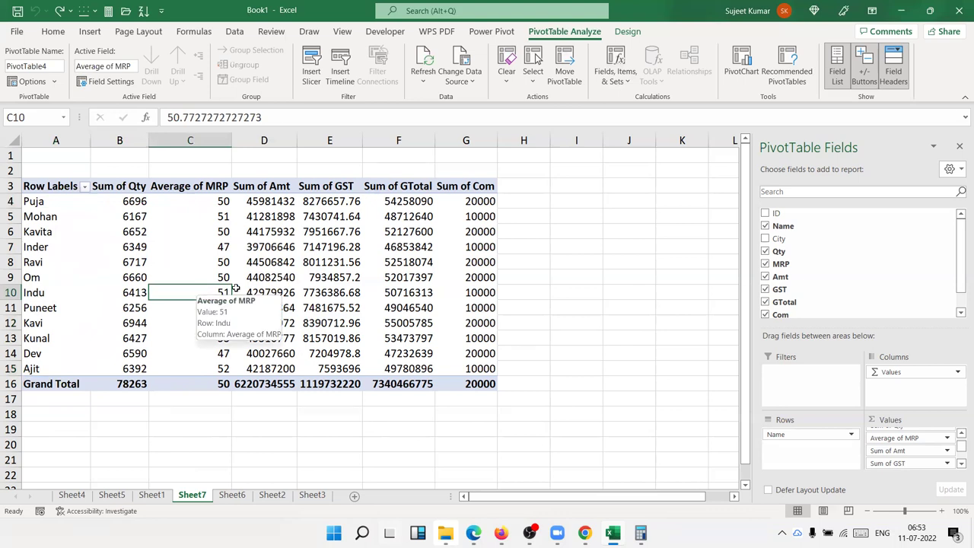
{"action": "left_click", "coordinate": [615, 77]}
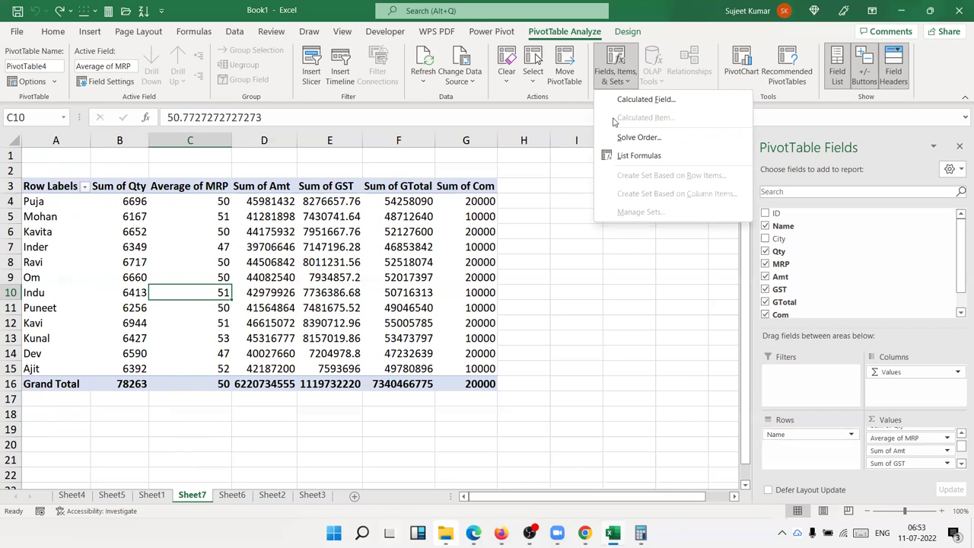
Attempt a calculated item on Kavita's Name row, dismiss the warning, and return to Sheet6's data.
{"action": "key", "text": "Escape"}
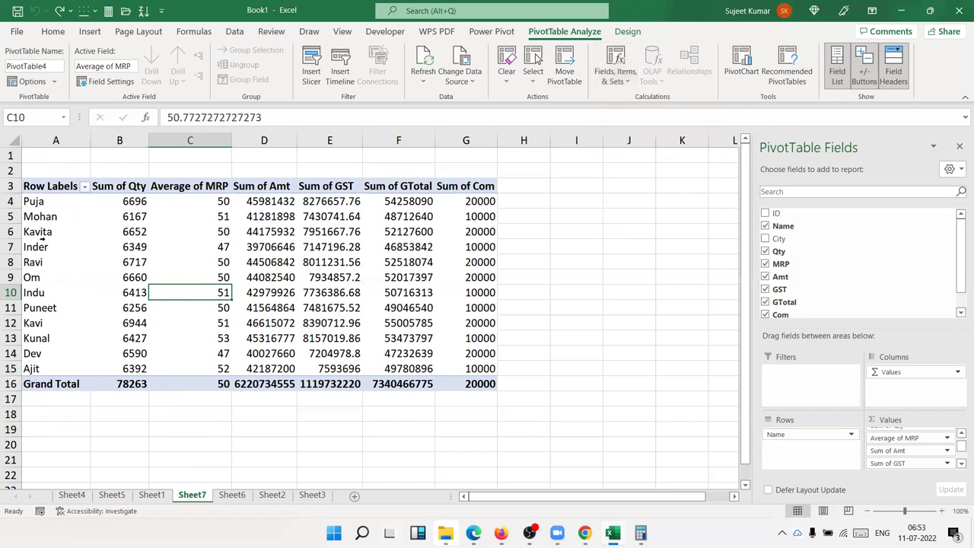
{"action": "left_click_drag", "start_coordinate": [52, 248], "coordinate": [55, 228]}
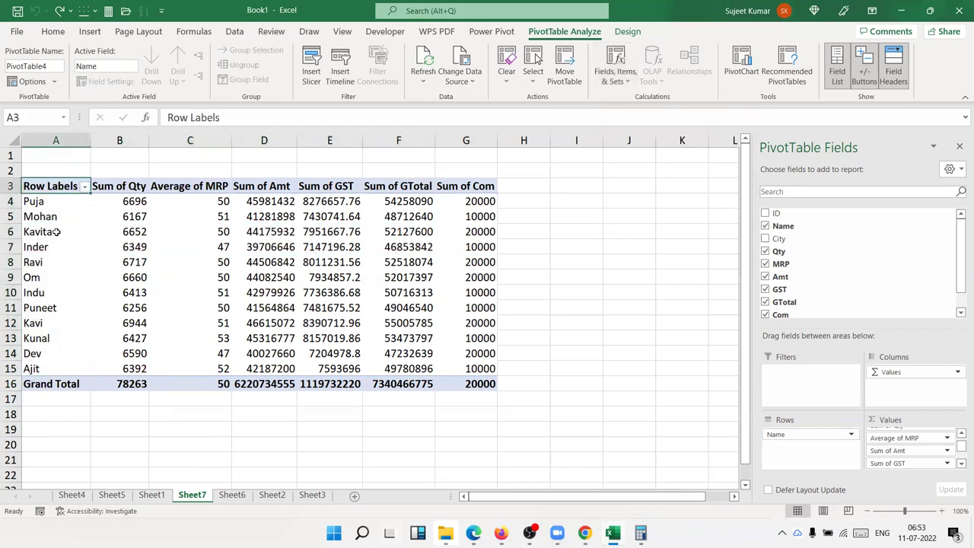
{"action": "left_click", "coordinate": [56, 230]}
{"action": "left_click", "coordinate": [631, 82]}
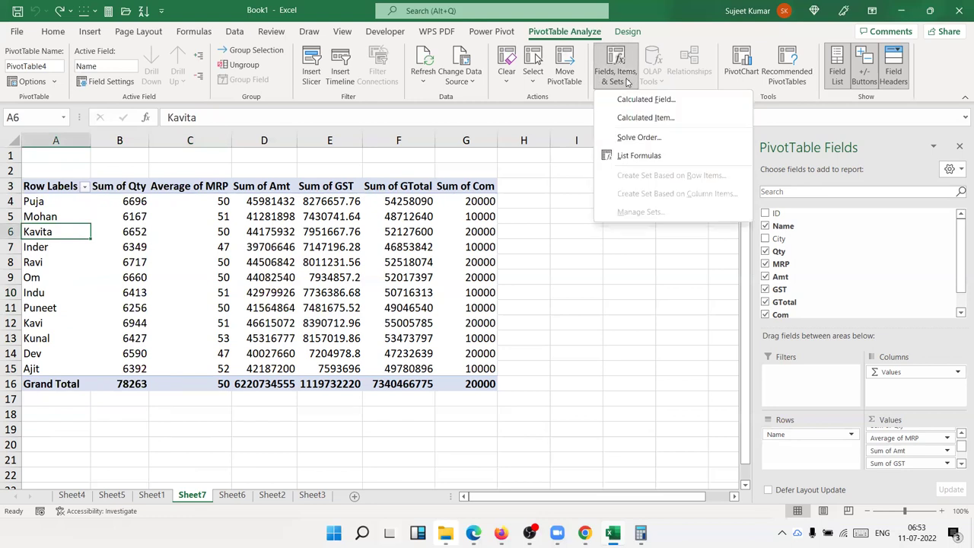
{"action": "left_click", "coordinate": [642, 118]}
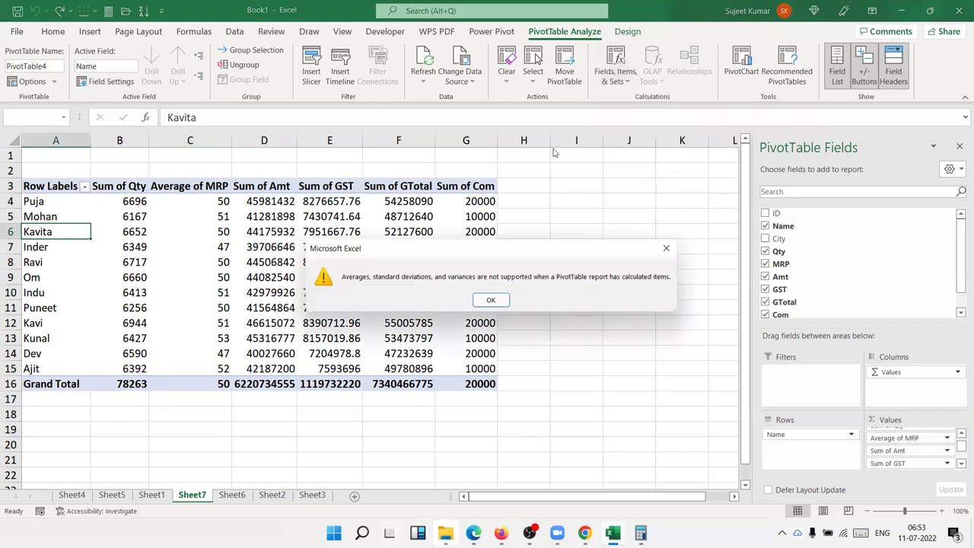
{"action": "left_click", "coordinate": [491, 301]}
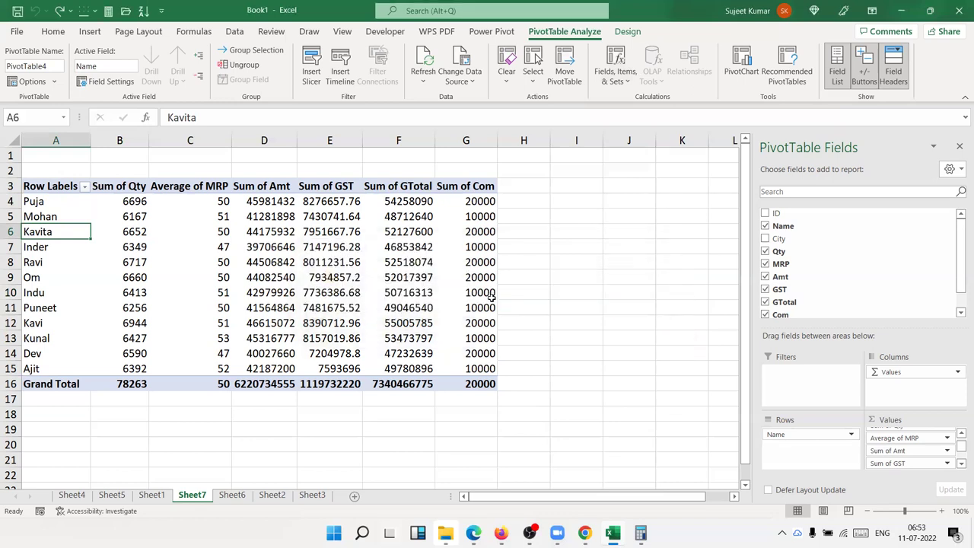
{"action": "scroll", "coordinate": [886, 435], "scroll_direction": "down", "scroll_amount": 2}
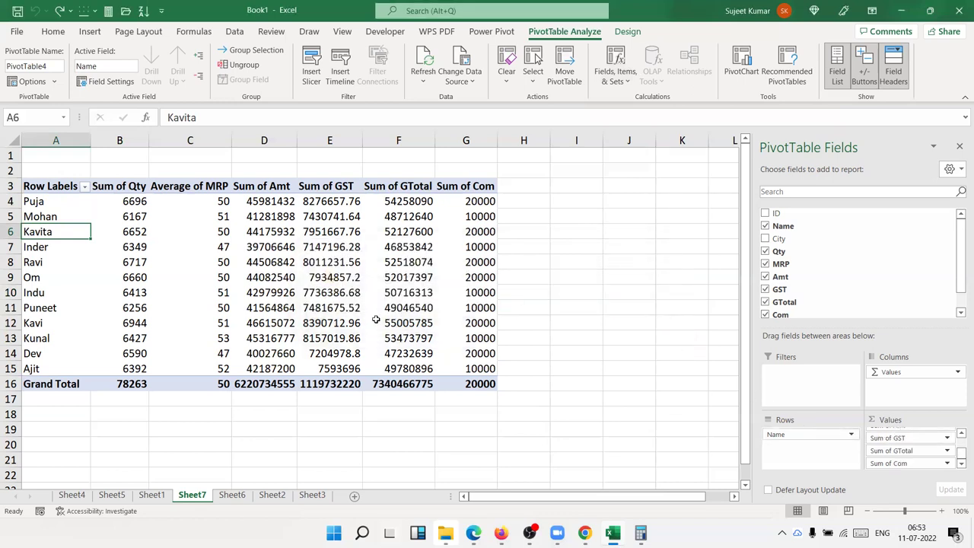
{"action": "left_click", "coordinate": [241, 496]}
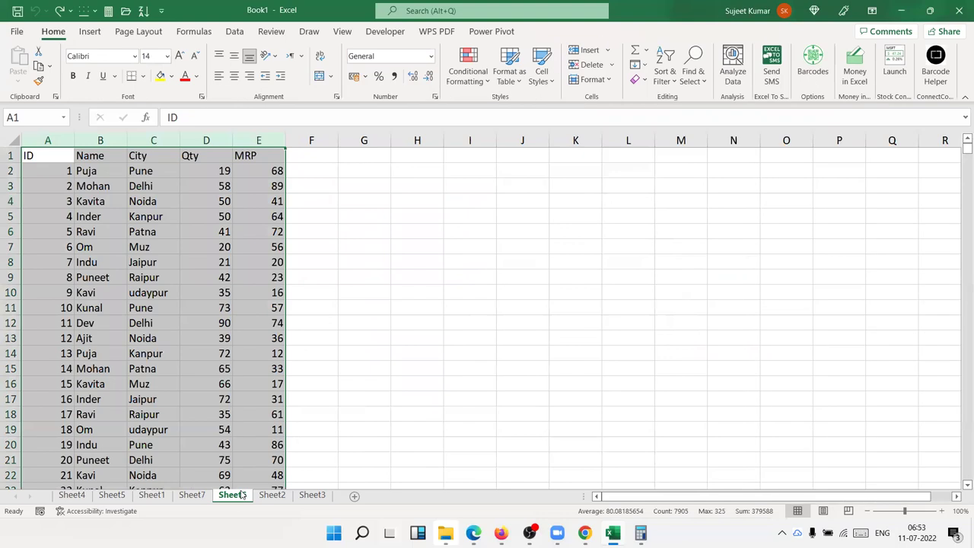
Insert a PivotTable from Sheet6's data on a new sheet, summing Qty by Name.
{"action": "left_click", "coordinate": [90, 31]}
{"action": "left_click", "coordinate": [22, 60]}
{"action": "left_click", "coordinate": [586, 380]}
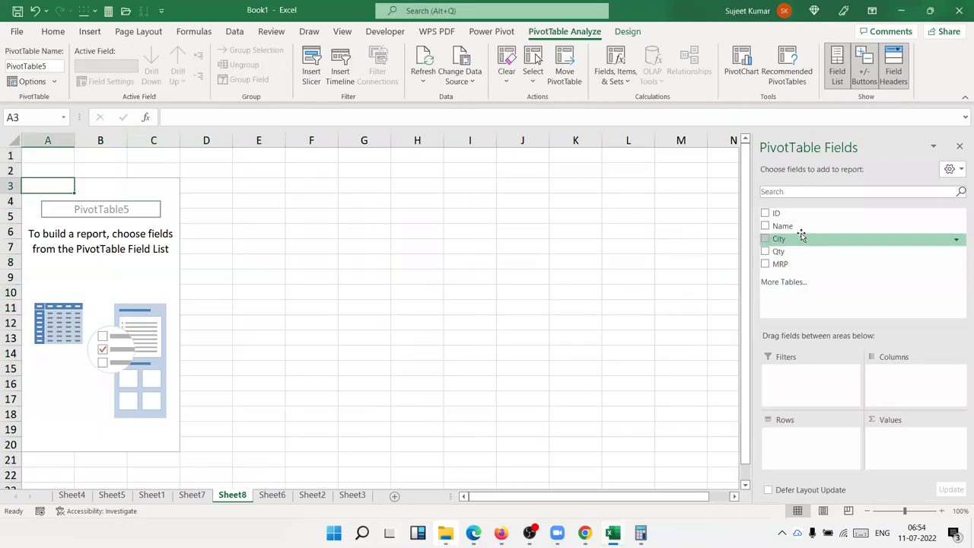
{"action": "left_click_drag", "start_coordinate": [791, 226], "coordinate": [811, 448]}
{"action": "left_click_drag", "start_coordinate": [779, 251], "coordinate": [907, 462]}
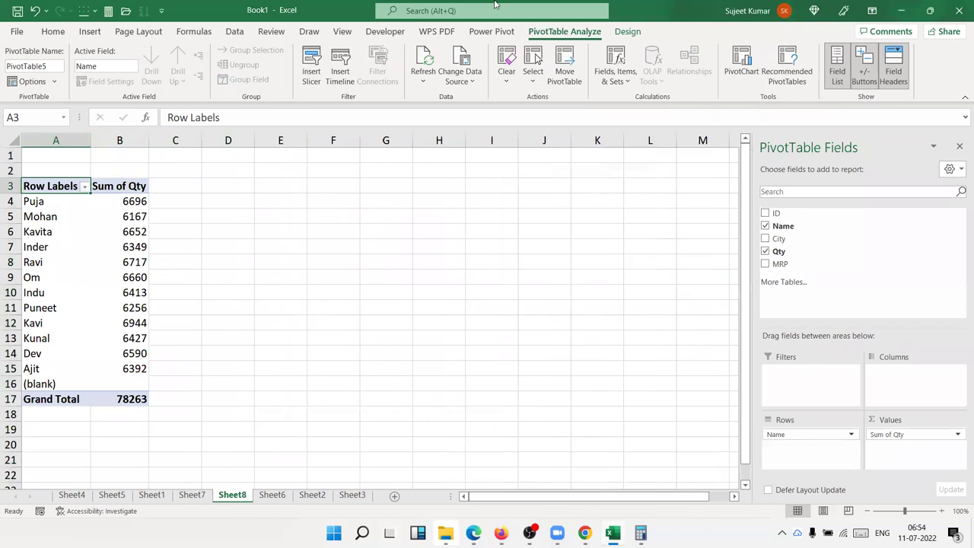
Try the Calculated Item option, cancel it, and select a Name row label.
{"action": "left_click", "coordinate": [615, 72]}
{"action": "left_click", "coordinate": [641, 118]}
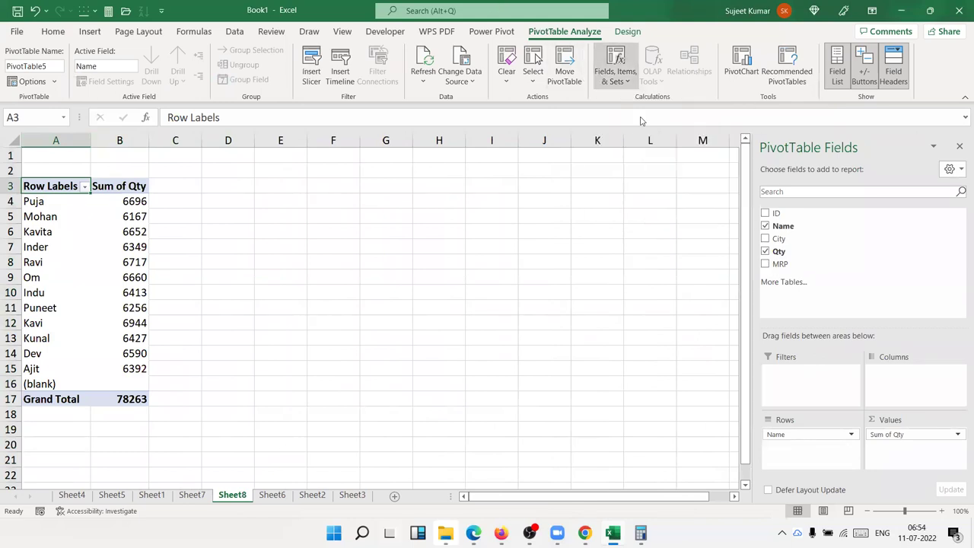
{"action": "key", "text": "Escape"}
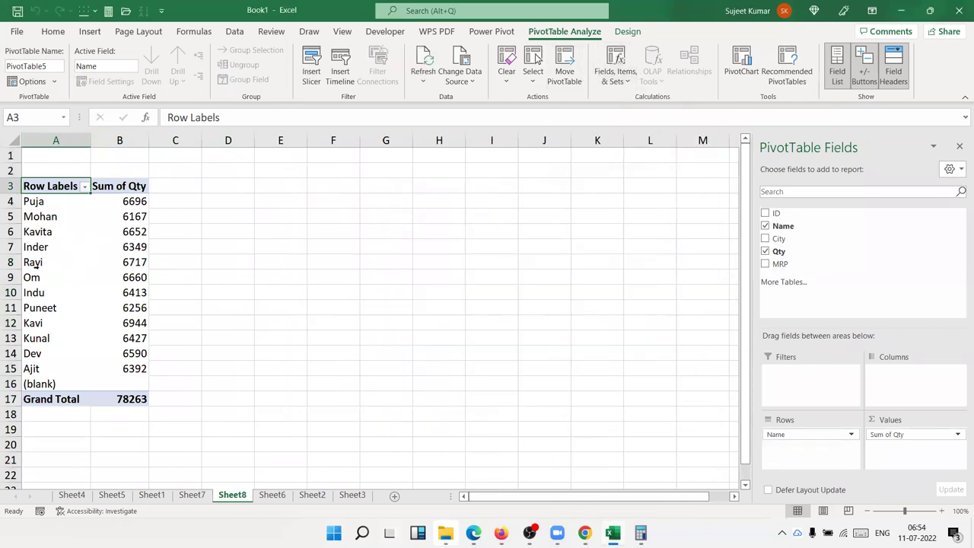
{"action": "left_click", "coordinate": [49, 263]}
Start a new calculated item on the Name field and name it IN-House.
{"action": "left_click", "coordinate": [599, 86]}
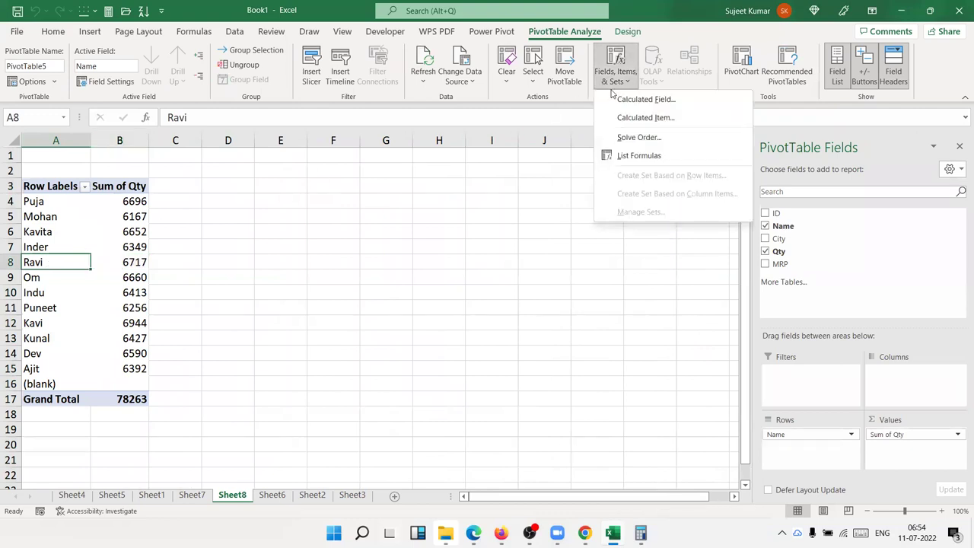
{"action": "left_click", "coordinate": [631, 119]}
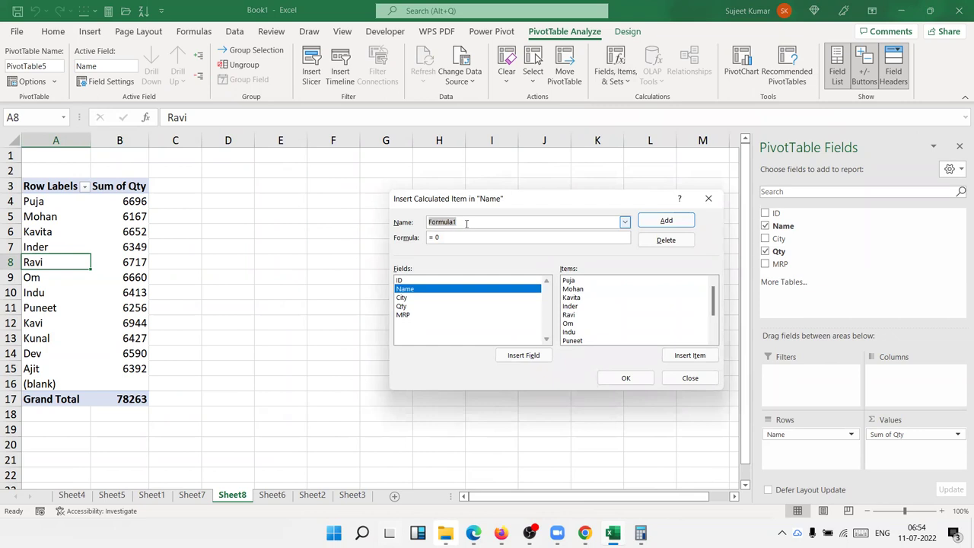
{"action": "type", "text": "A"}
{"action": "key", "text": "BackSpace"}
{"action": "type", "text": "IN-"}
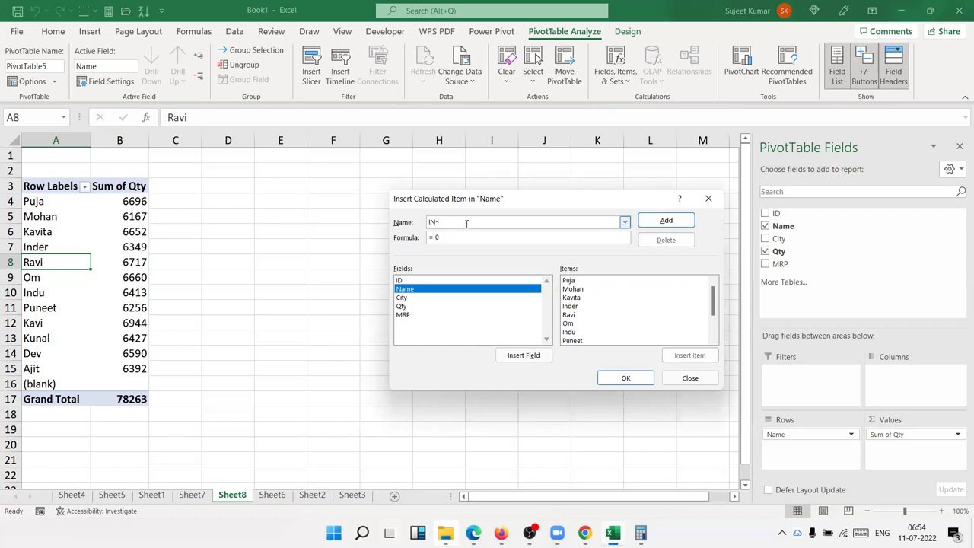
{"action": "type", "text": "House"}
Build the formula =Puja+Kavi+Dev and add the IN-House item to the pivot.
{"action": "left_click", "coordinate": [489, 240]}
{"action": "key", "text": "BackSpace"}
{"action": "left_click", "coordinate": [583, 283]}
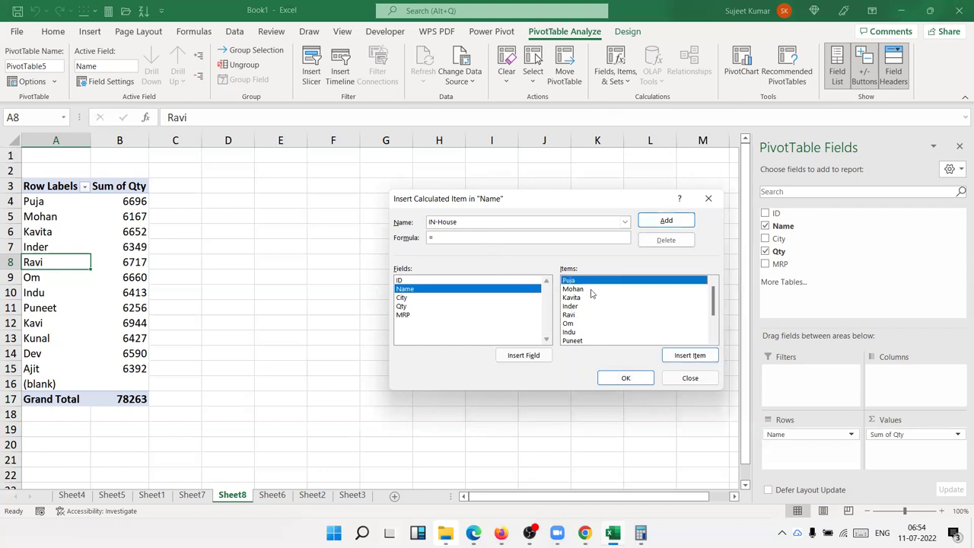
{"action": "left_click", "coordinate": [687, 357]}
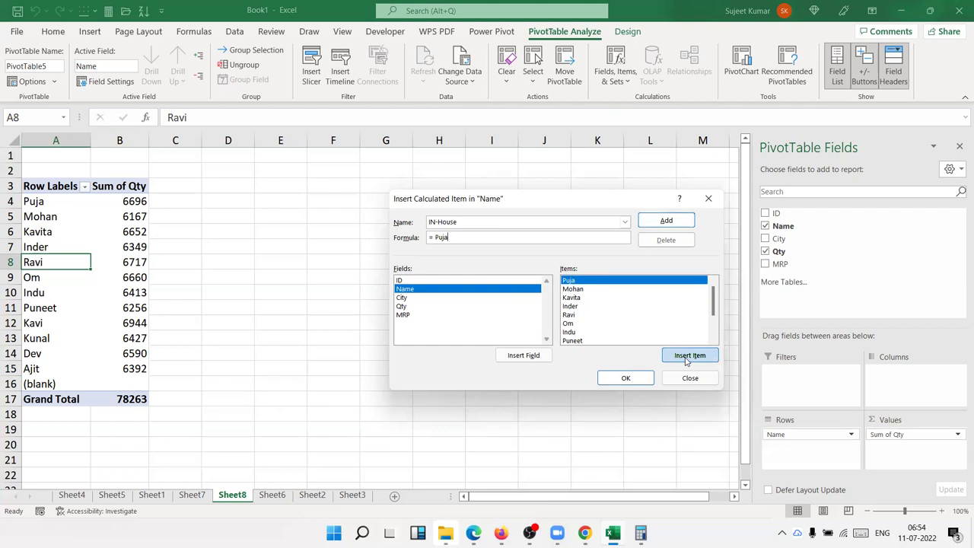
{"action": "type", "text": "+"}
{"action": "scroll", "coordinate": [601, 327], "scroll_direction": "down", "scroll_amount": 2}
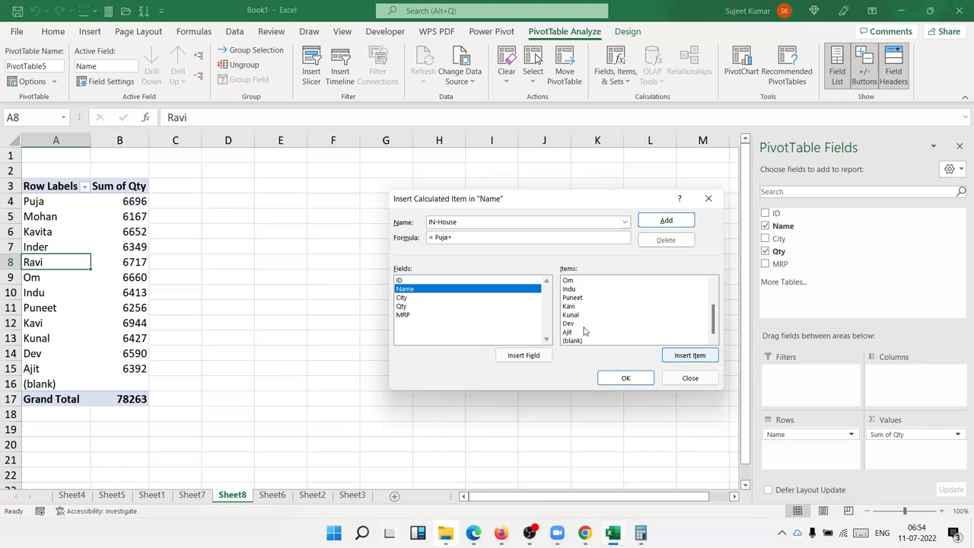
{"action": "left_click", "coordinate": [577, 308]}
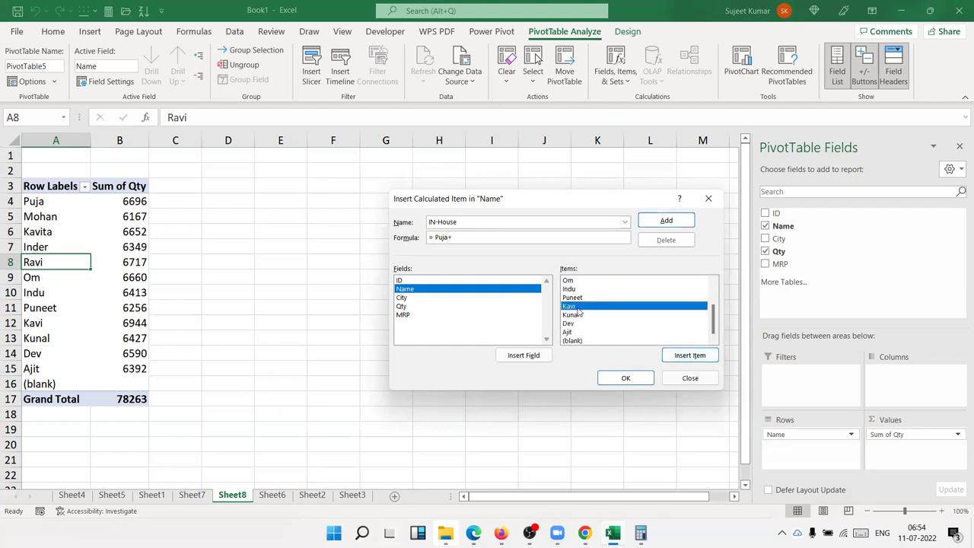
{"action": "left_click", "coordinate": [688, 356]}
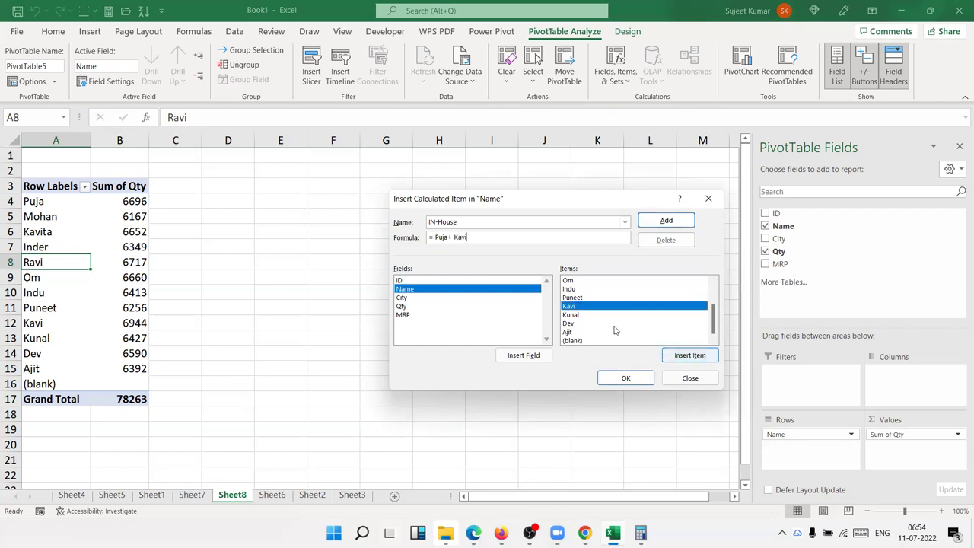
{"action": "left_click", "coordinate": [592, 323]}
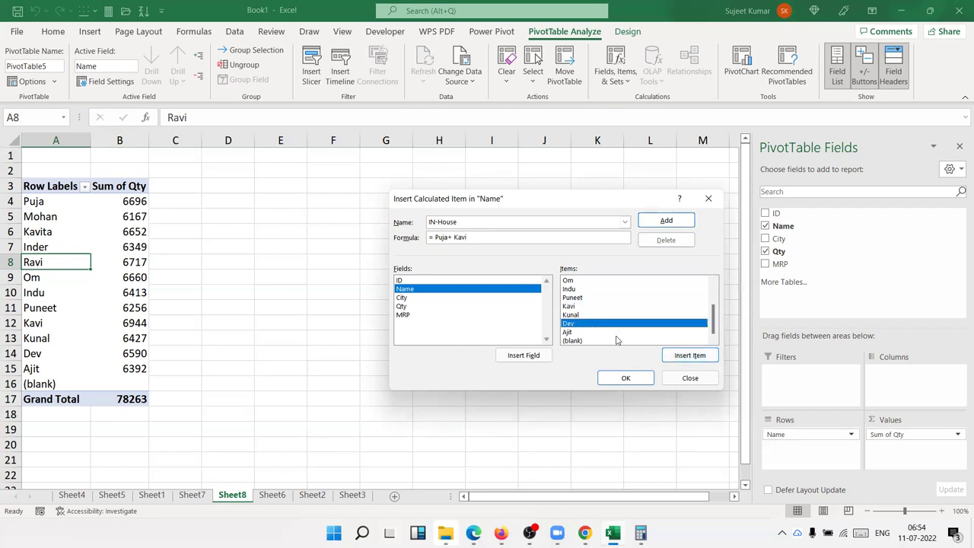
{"action": "left_click", "coordinate": [672, 356]}
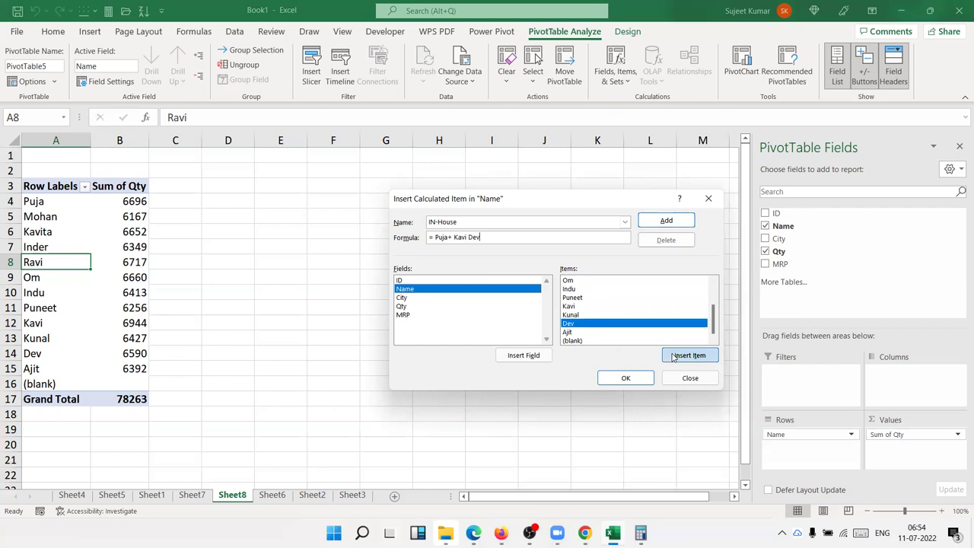
{"action": "left_click", "coordinate": [471, 236]}
{"action": "type", "text": "+"}
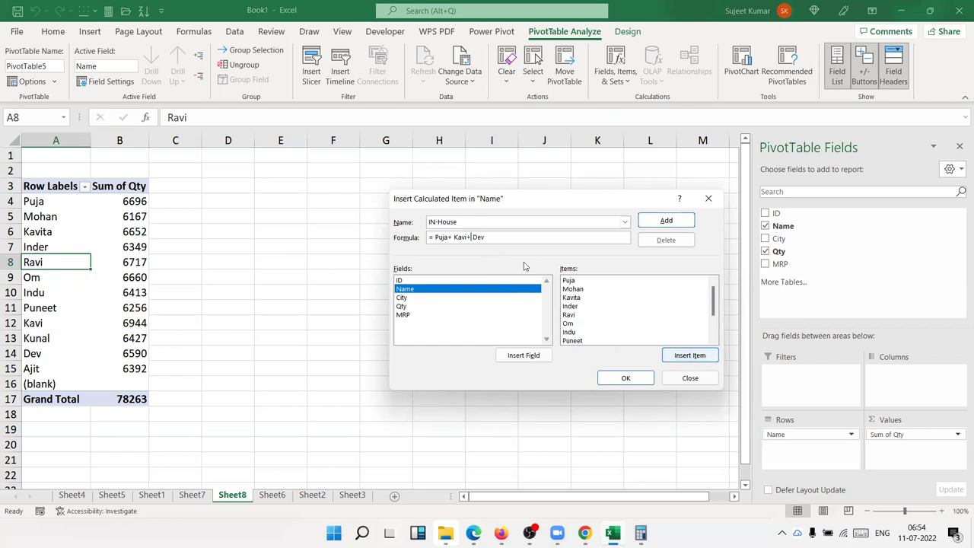
{"action": "left_click", "coordinate": [673, 221]}
{"action": "left_click", "coordinate": [628, 377]}
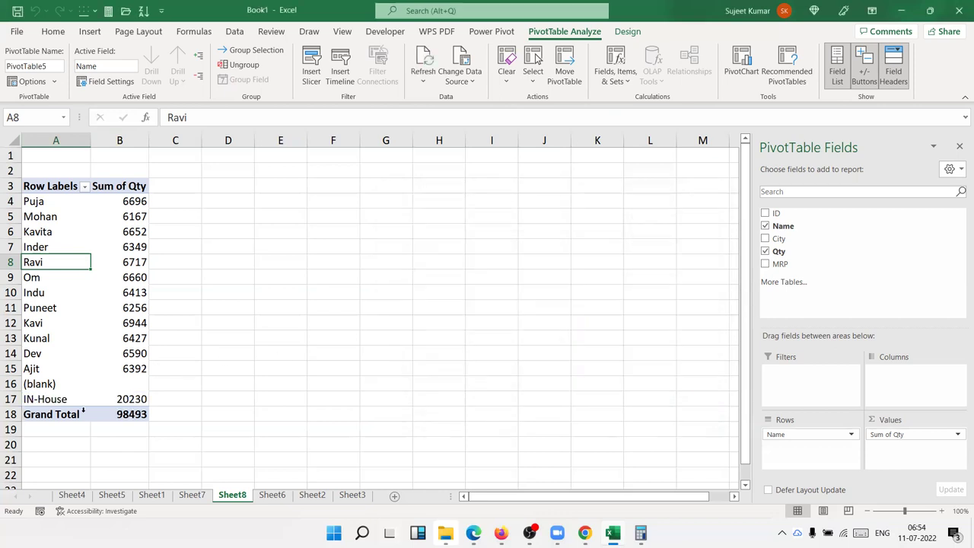
Check the new IN-House row and the Qty values on Sheet8, then return to Sheet7.
{"action": "left_click", "coordinate": [42, 400]}
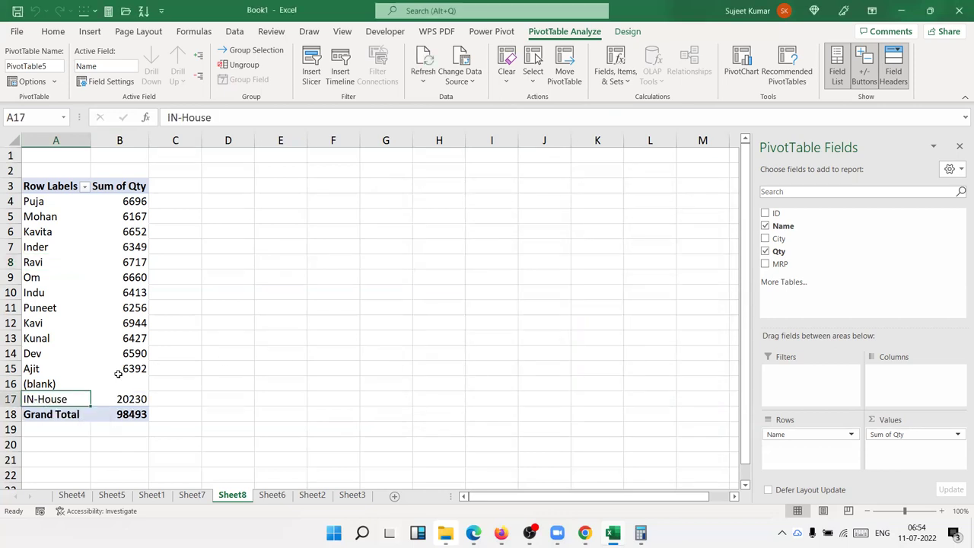
{"action": "left_click_drag", "start_coordinate": [126, 369], "coordinate": [127, 312]}
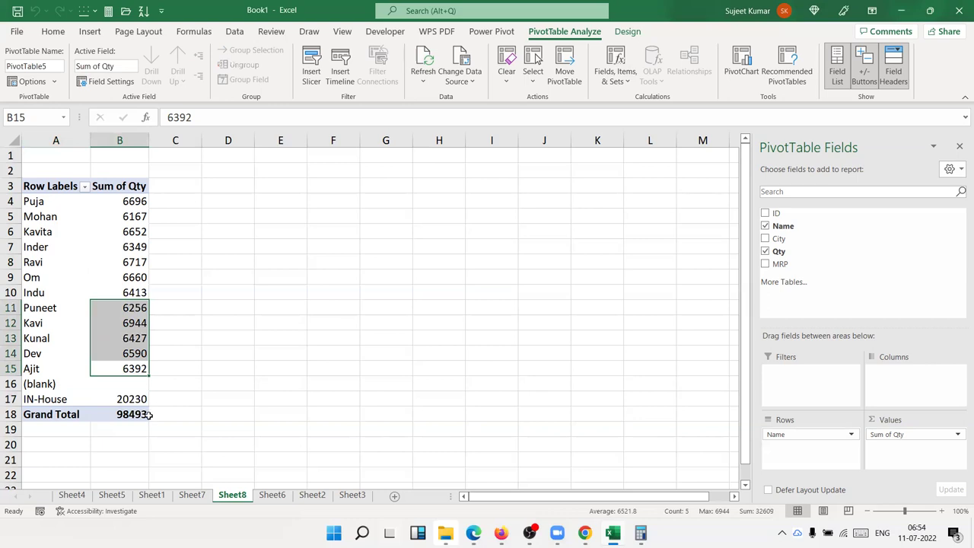
{"action": "left_click", "coordinate": [120, 355]}
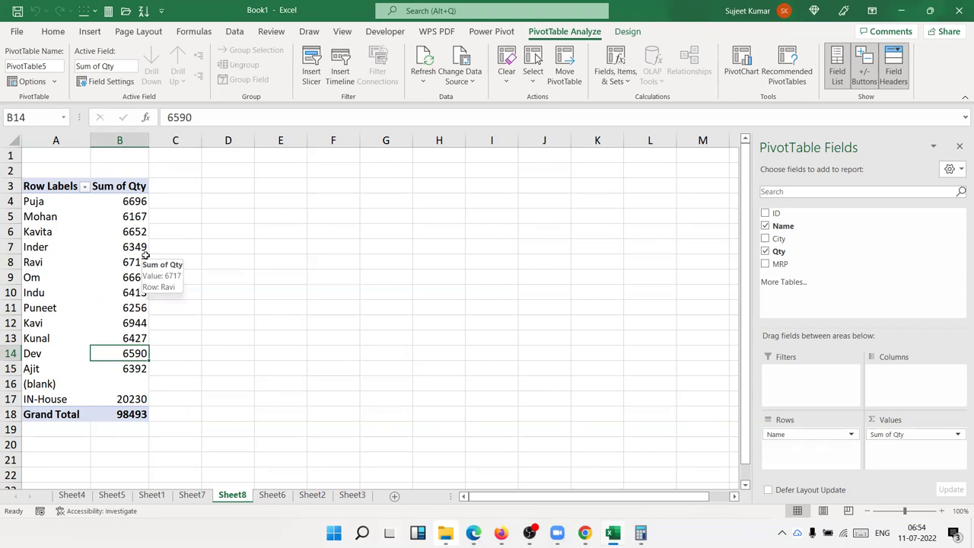
{"action": "left_click", "coordinate": [192, 494]}
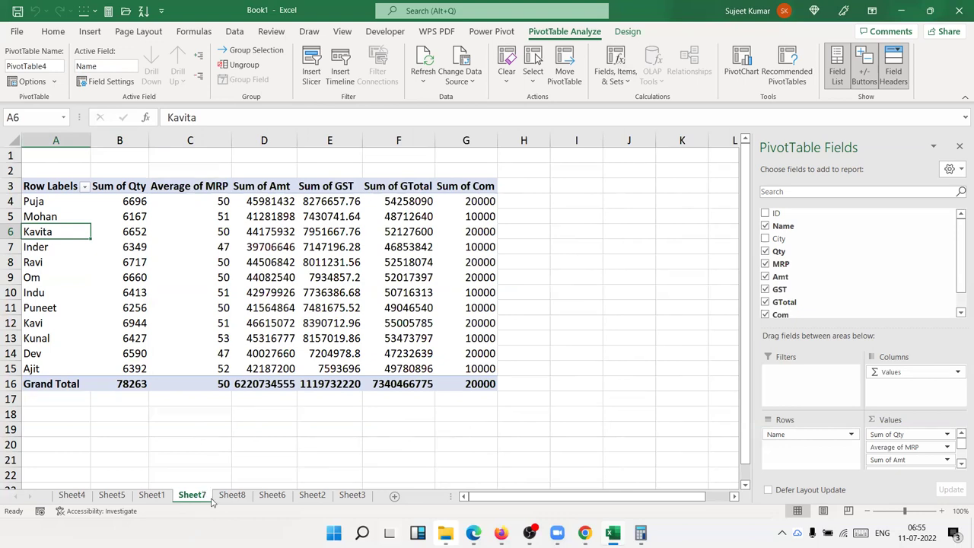
List the pivot's calculated field formulas on a new Sheet9, then close Excel without saving.
{"action": "left_click", "coordinate": [625, 87]}
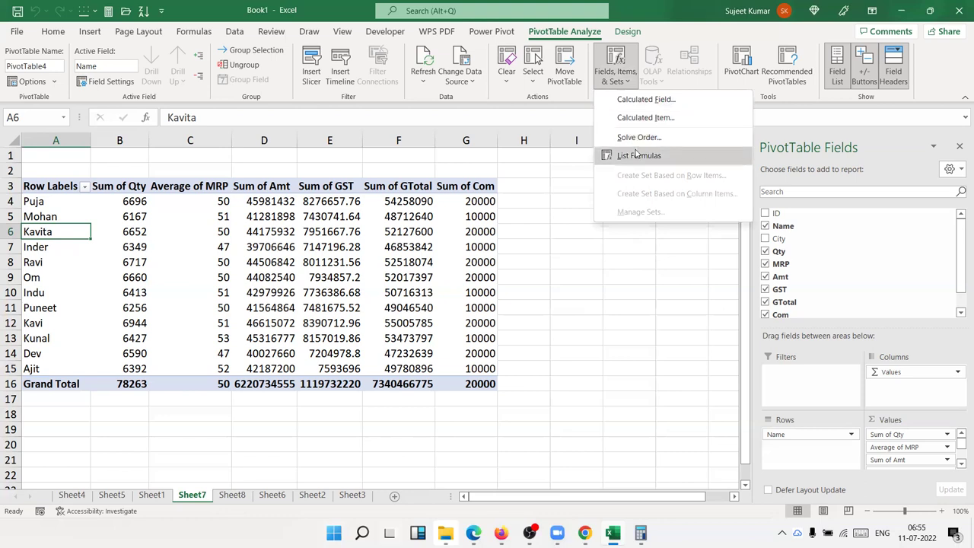
{"action": "left_click", "coordinate": [635, 154]}
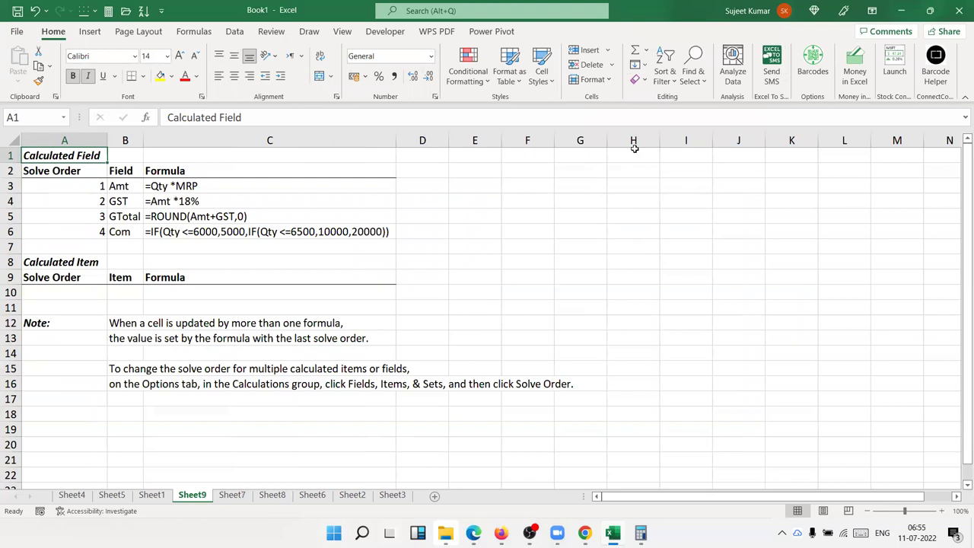
{"action": "left_click_drag", "start_coordinate": [296, 191], "coordinate": [276, 228]}
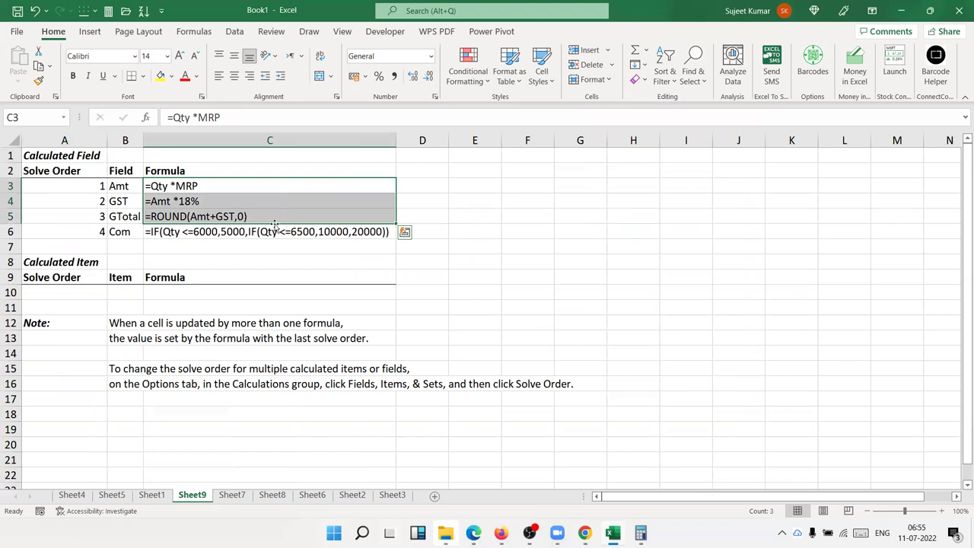
{"action": "left_click", "coordinate": [265, 231]}
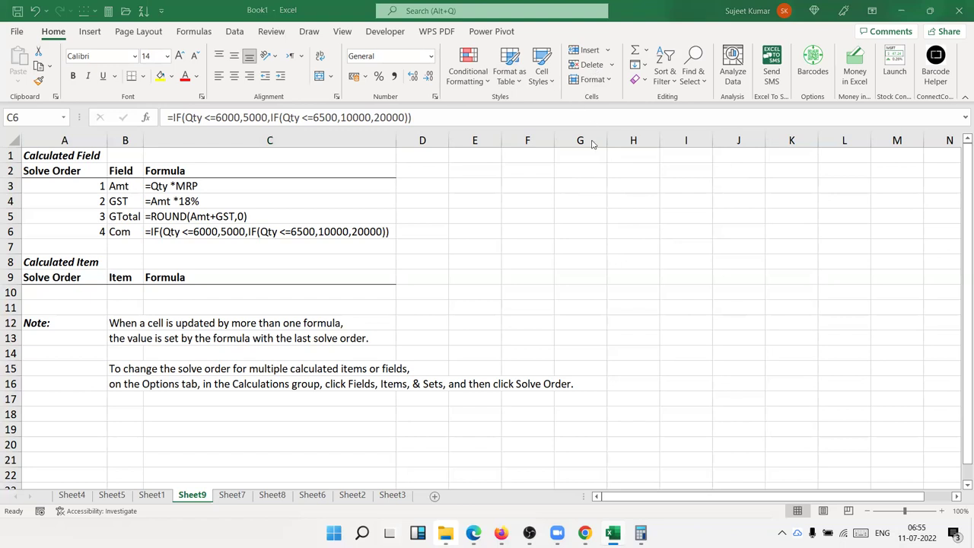
{"action": "left_click", "coordinate": [957, 8]}
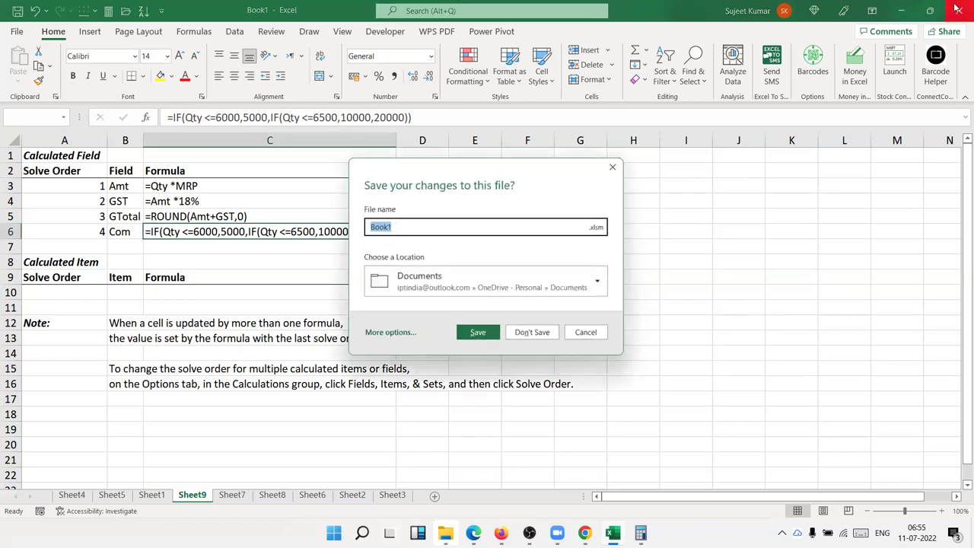
{"action": "left_click", "coordinate": [532, 329]}
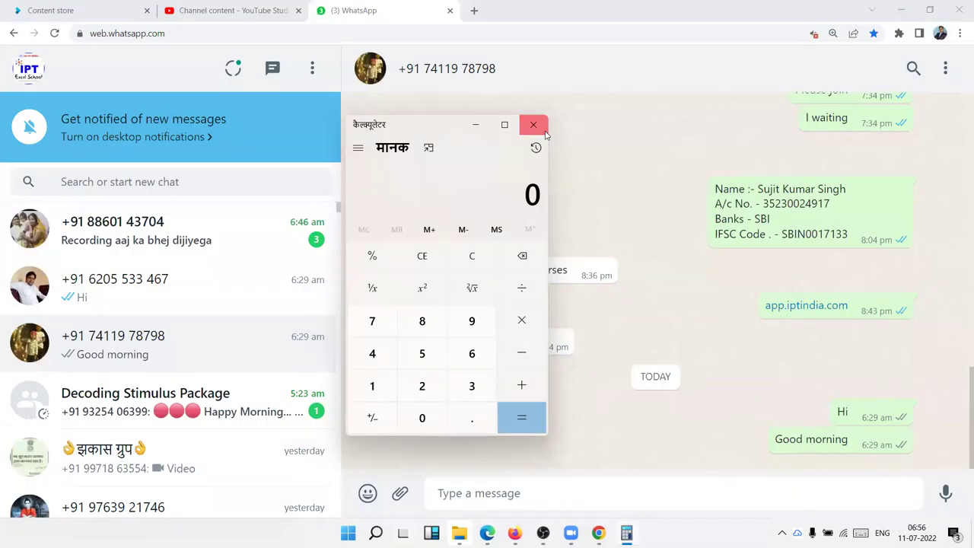
Close Calculator, view the two unread WhatsApp chats, and minimize Chrome to the desktop.
{"action": "left_click", "coordinate": [533, 124]}
{"action": "left_click", "coordinate": [218, 256]}
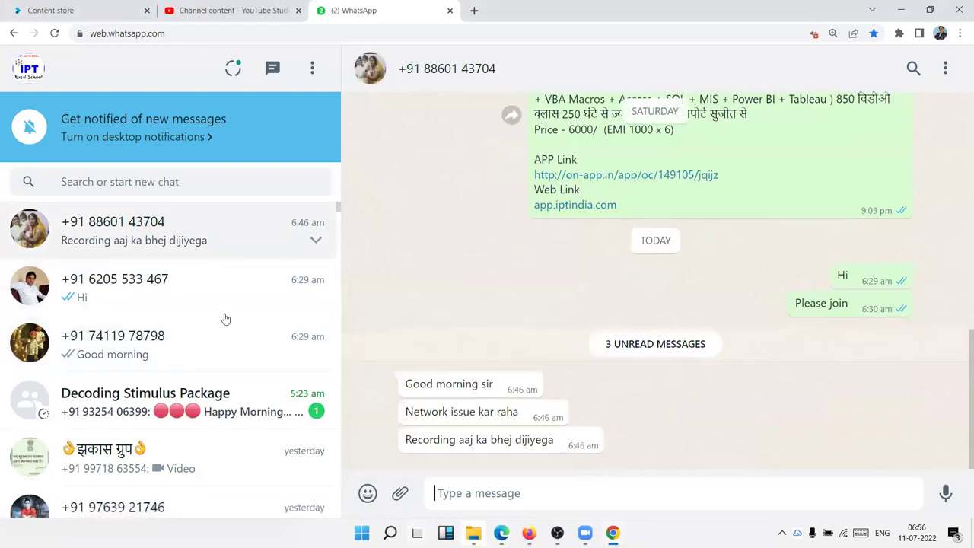
{"action": "left_click", "coordinate": [215, 415]}
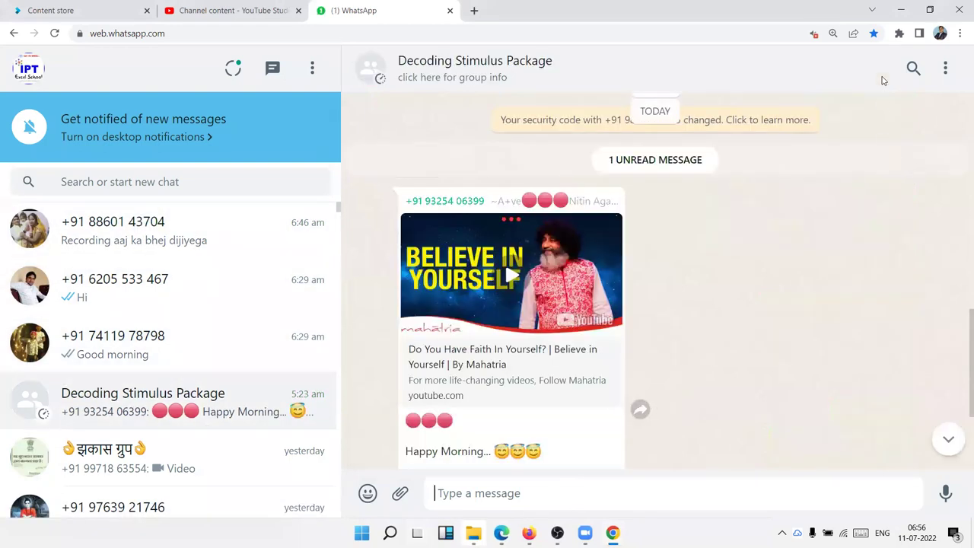
{"action": "left_click", "coordinate": [899, 7]}
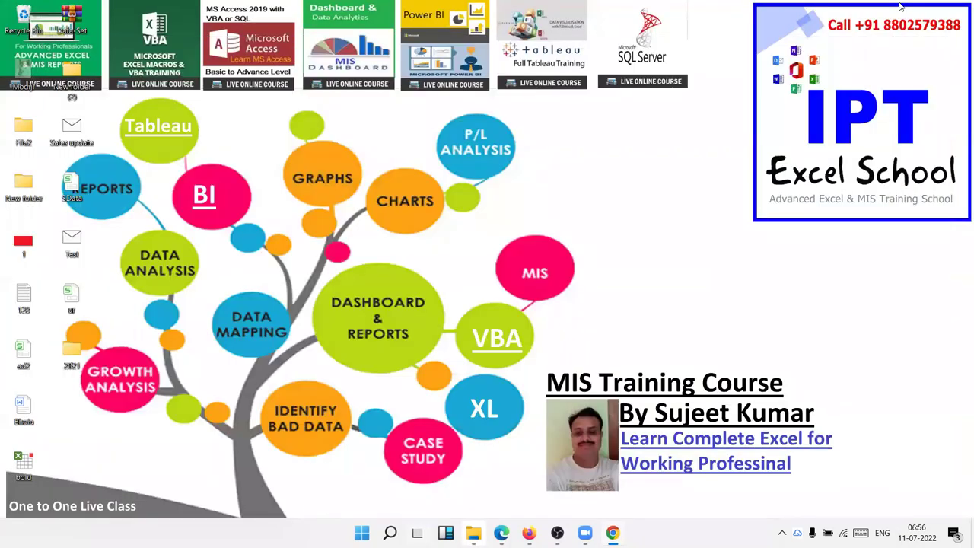